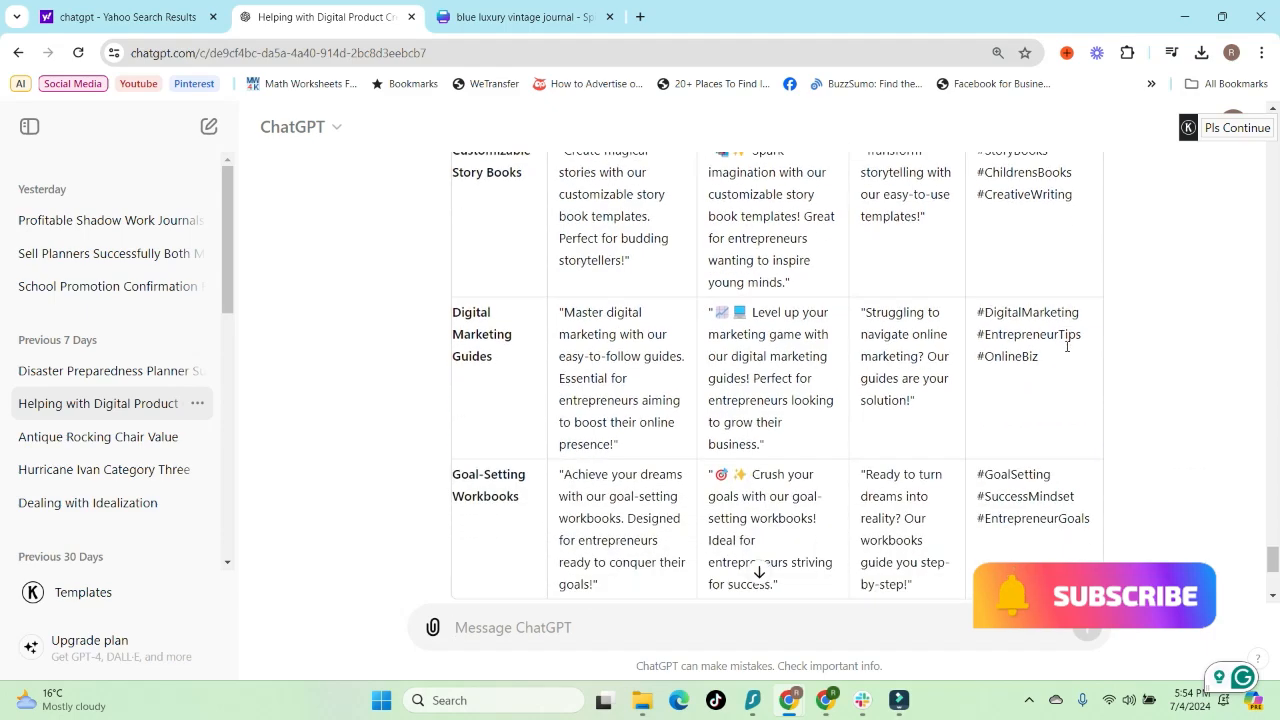
# Step: Look over the product caption and hashtag table in ChatGPT, and the introduction and demo video on the Fliki home page
pyautogui.scroll(-1, 1065, 350)
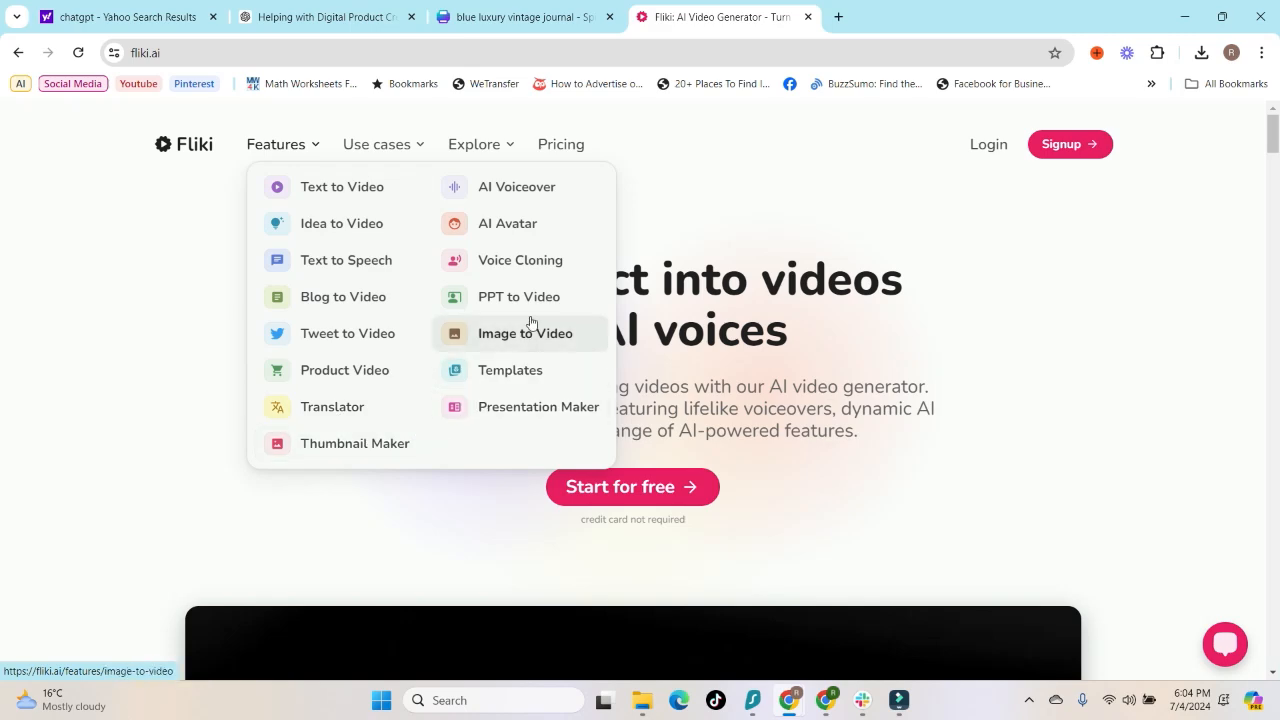
pyautogui.scroll(-6, 838, 497)
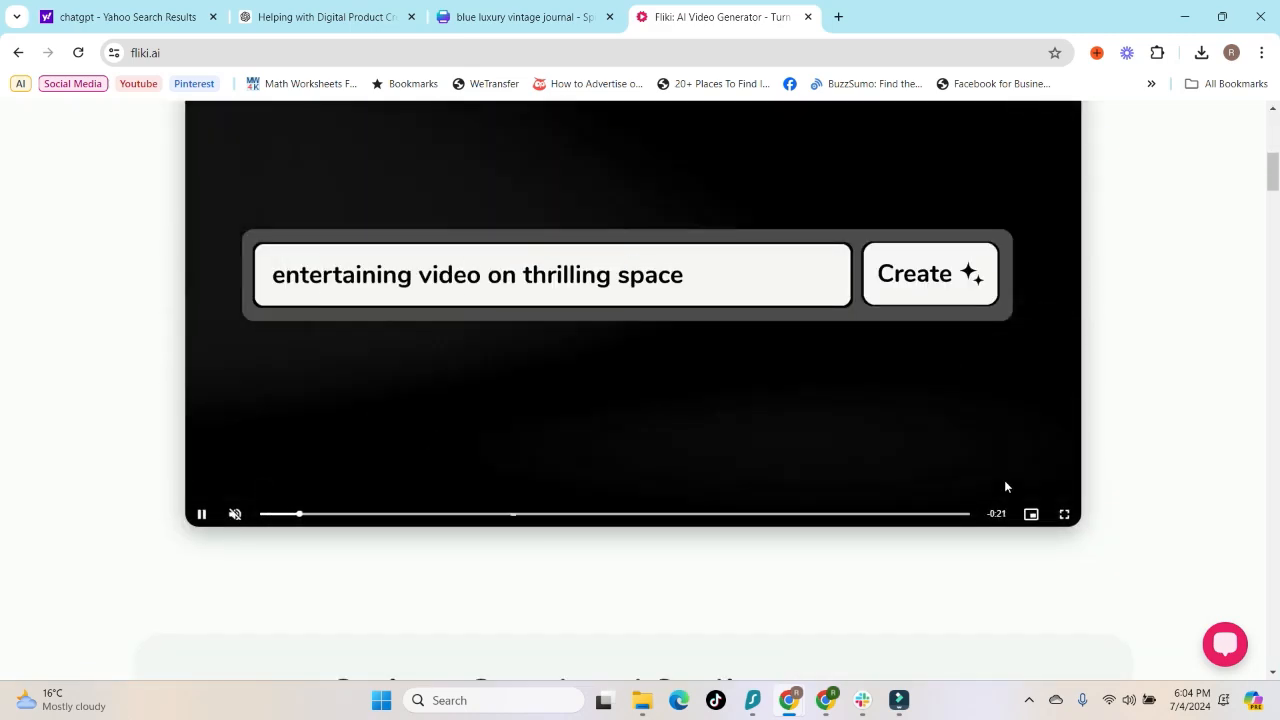
pyautogui.scroll(2, 369, 617)
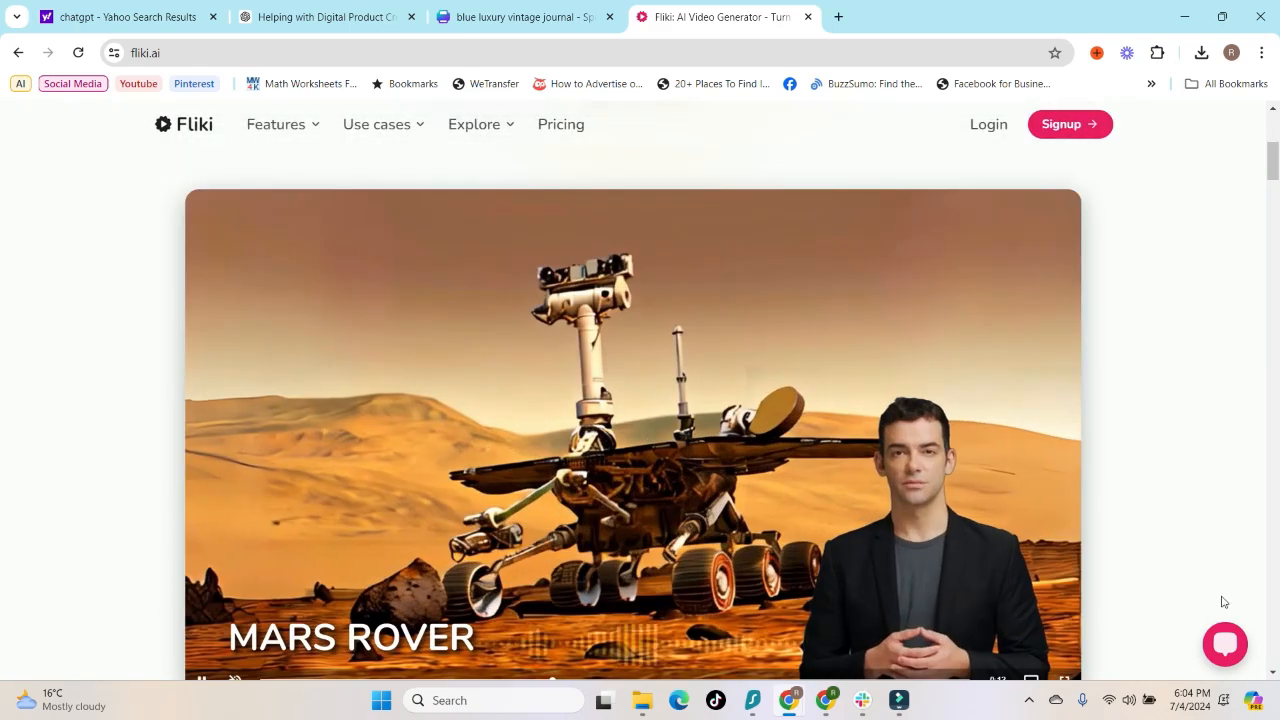
pyautogui.scroll(-1, 1218, 580)
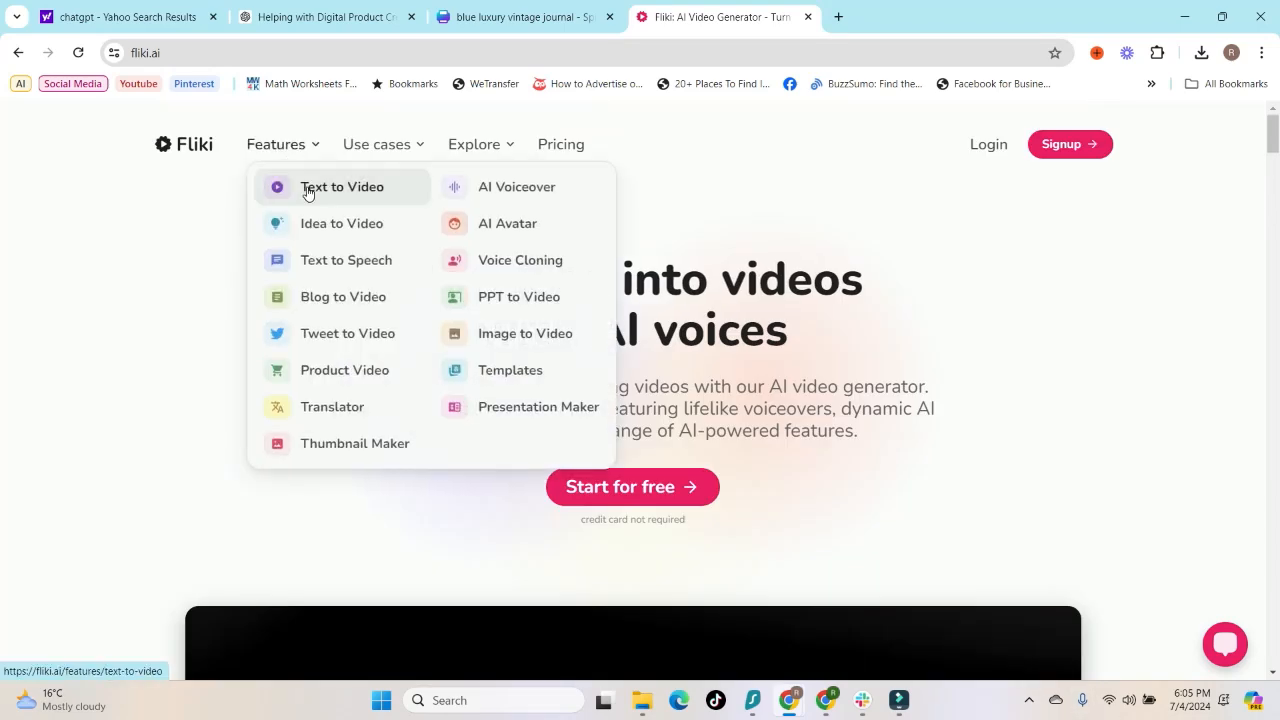
# Step: Examine Fliki's Text to Video and Idea to Video feature pages and its content creation use-case page
pyautogui.click(306, 189)
pyautogui.scroll(-3, 539, 548)
pyautogui.scroll(-4, 539, 548)
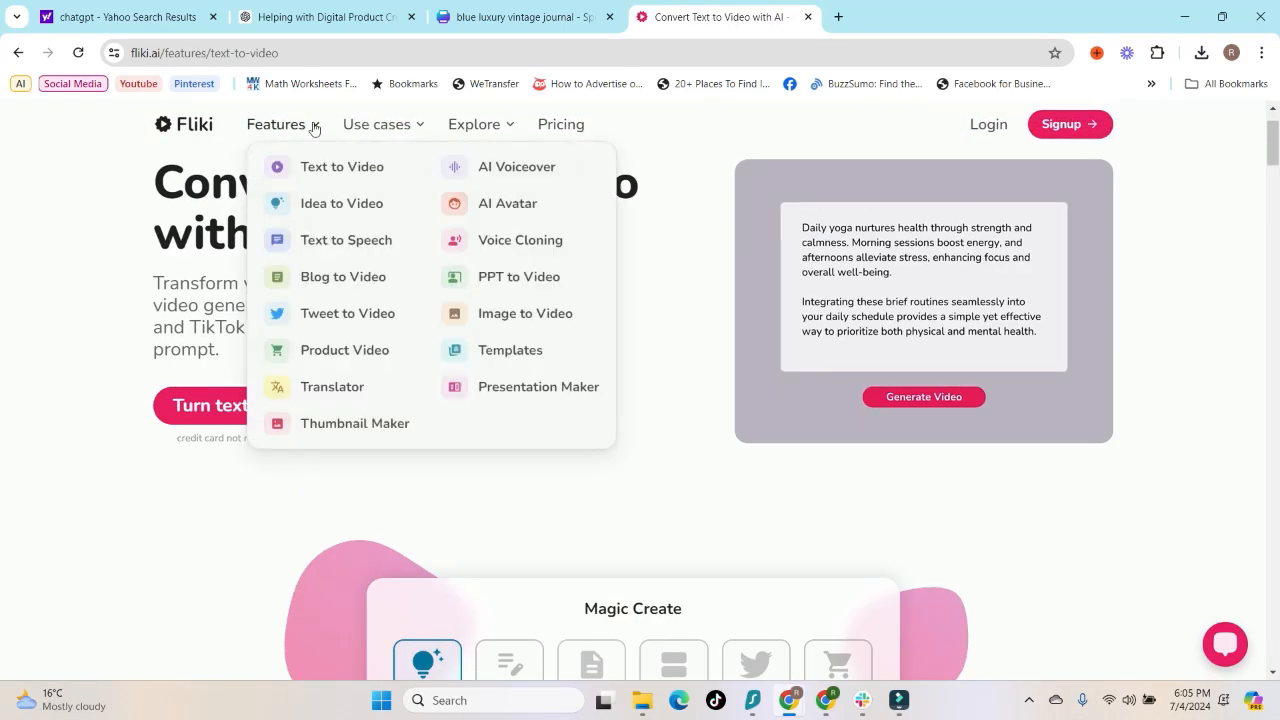
pyautogui.click(343, 203)
pyautogui.scroll(-3, 549, 443)
pyautogui.scroll(3, 549, 443)
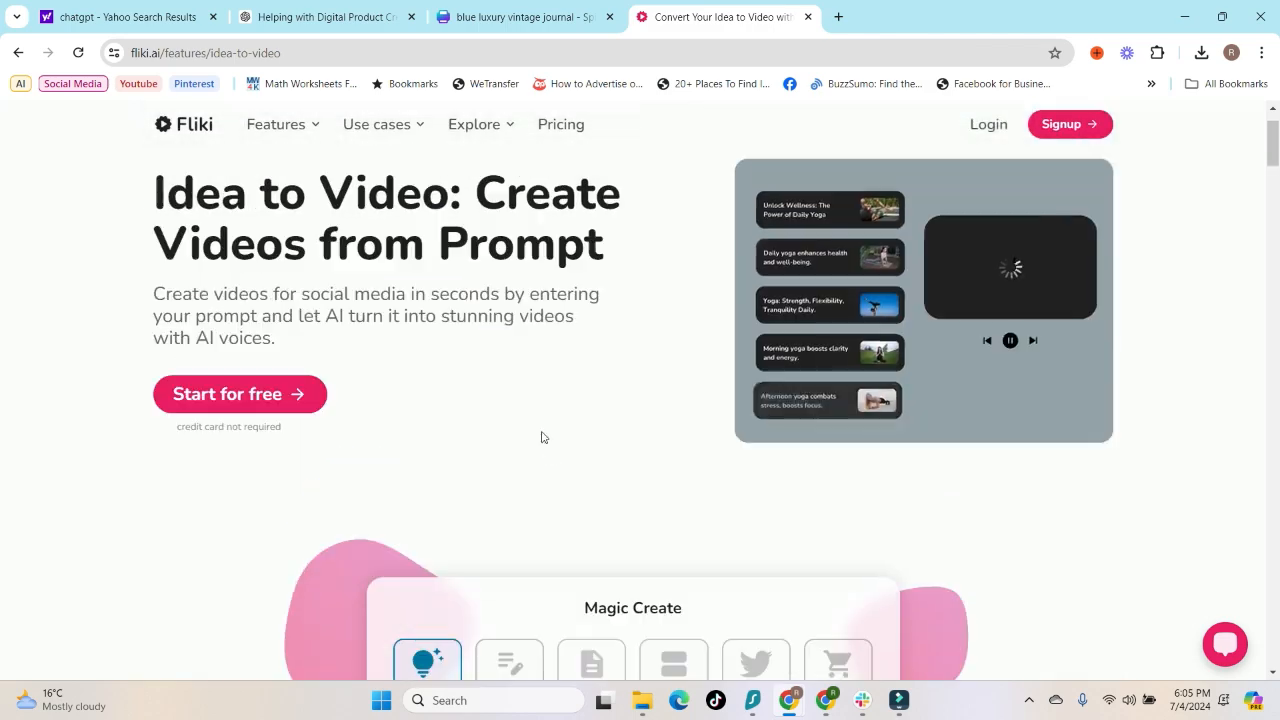
pyautogui.moveTo(383, 124)
pyautogui.click(481, 206)
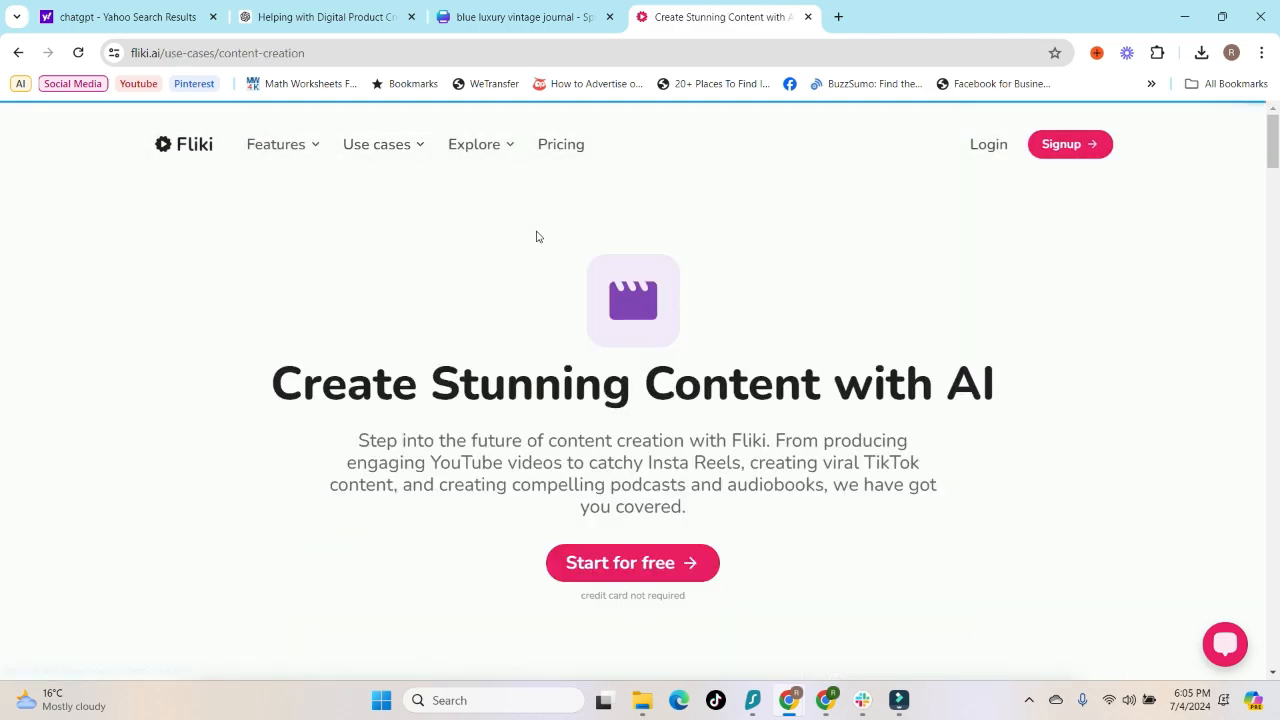
pyautogui.scroll(-10, 617, 386)
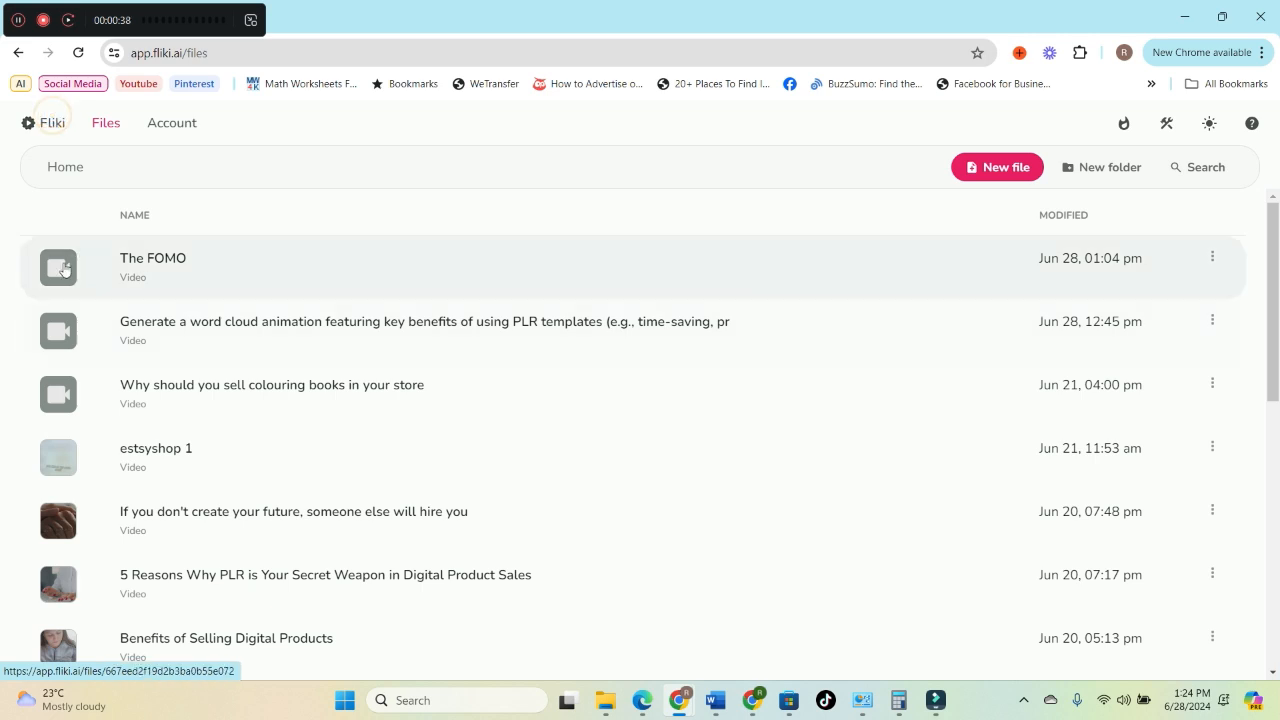
# Step: Create a script-based video file named "Want to start an online business?" in US English with Portrait (9:16) aspect ratio
pyautogui.click(1016, 172)
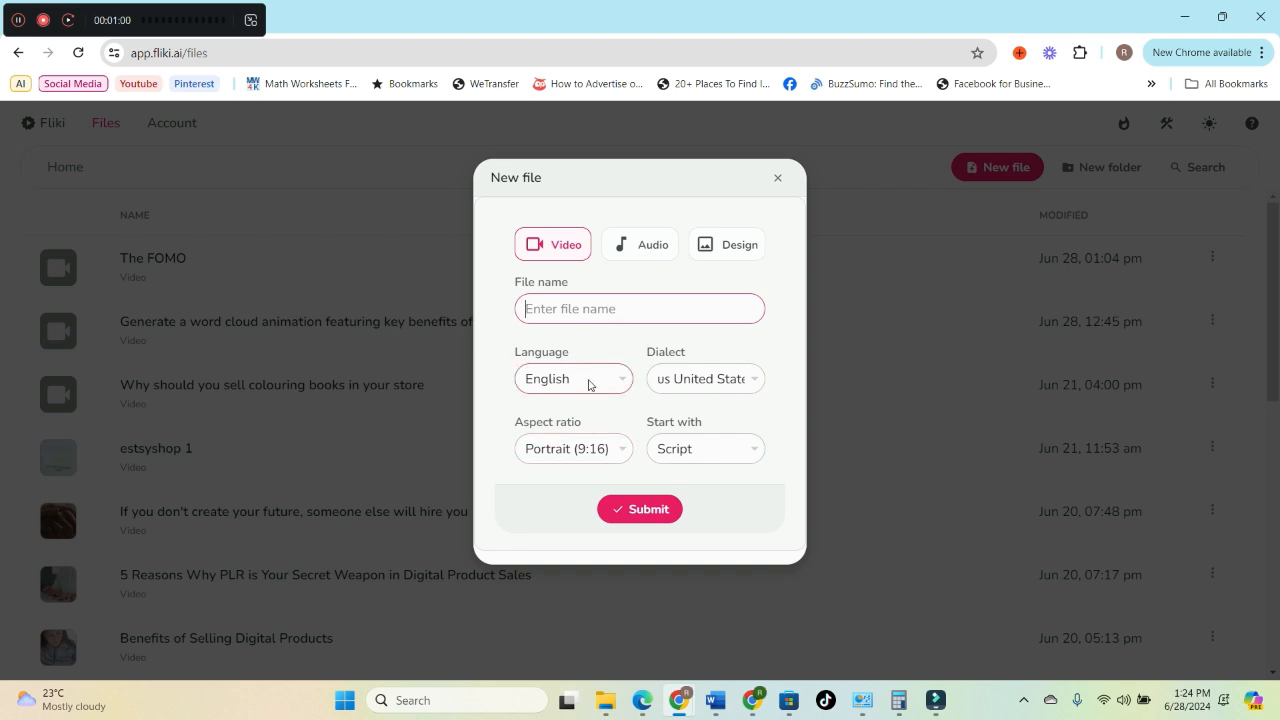
pyautogui.click(717, 389)
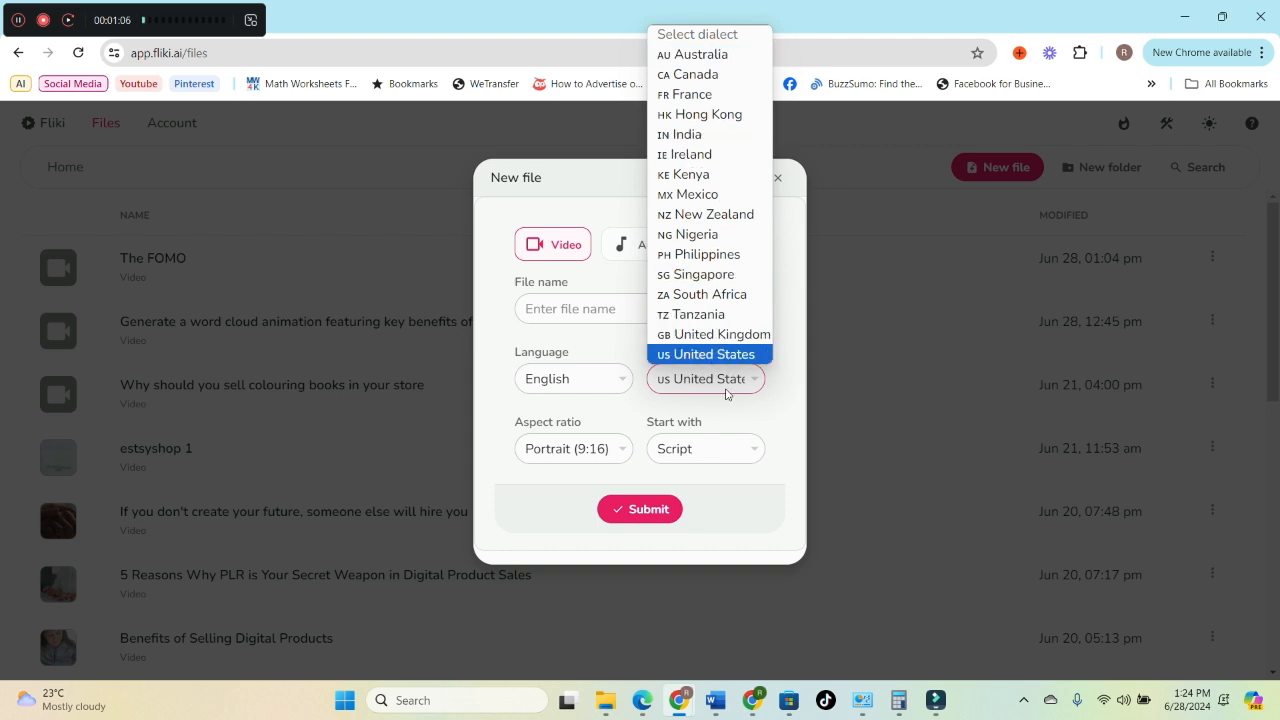
pyautogui.click(782, 410)
pyautogui.click(592, 453)
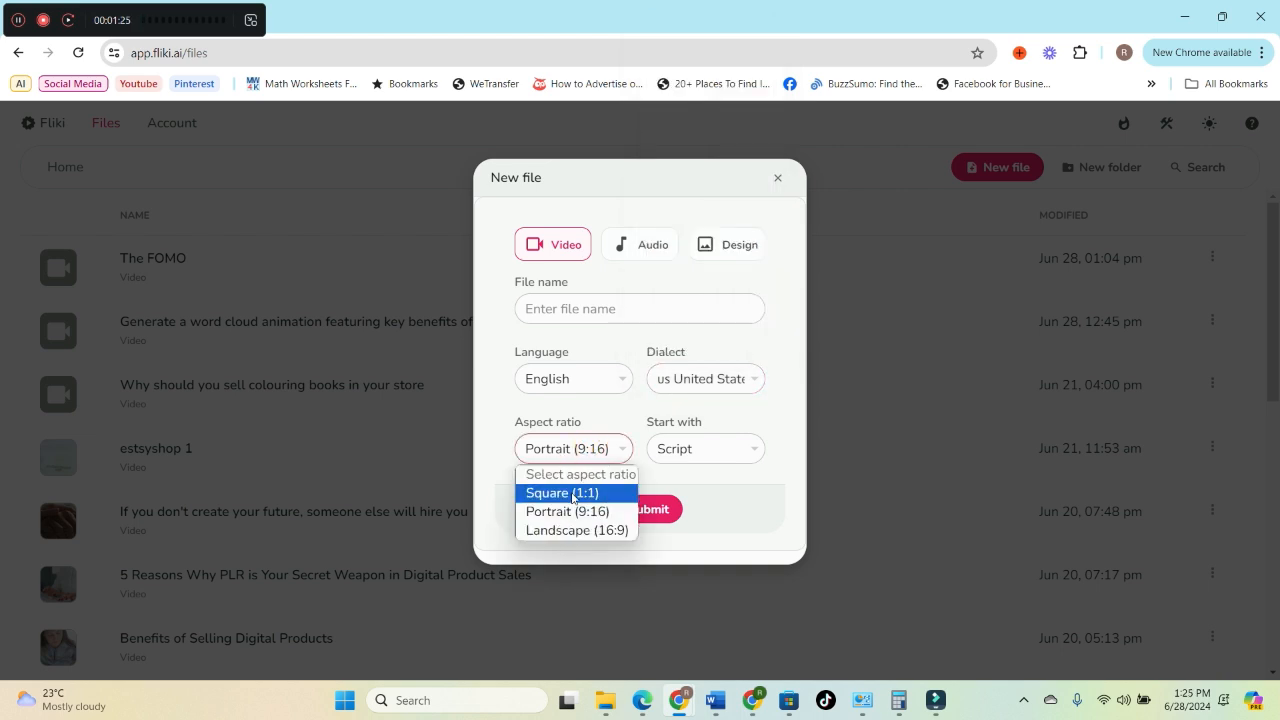
pyautogui.click(697, 452)
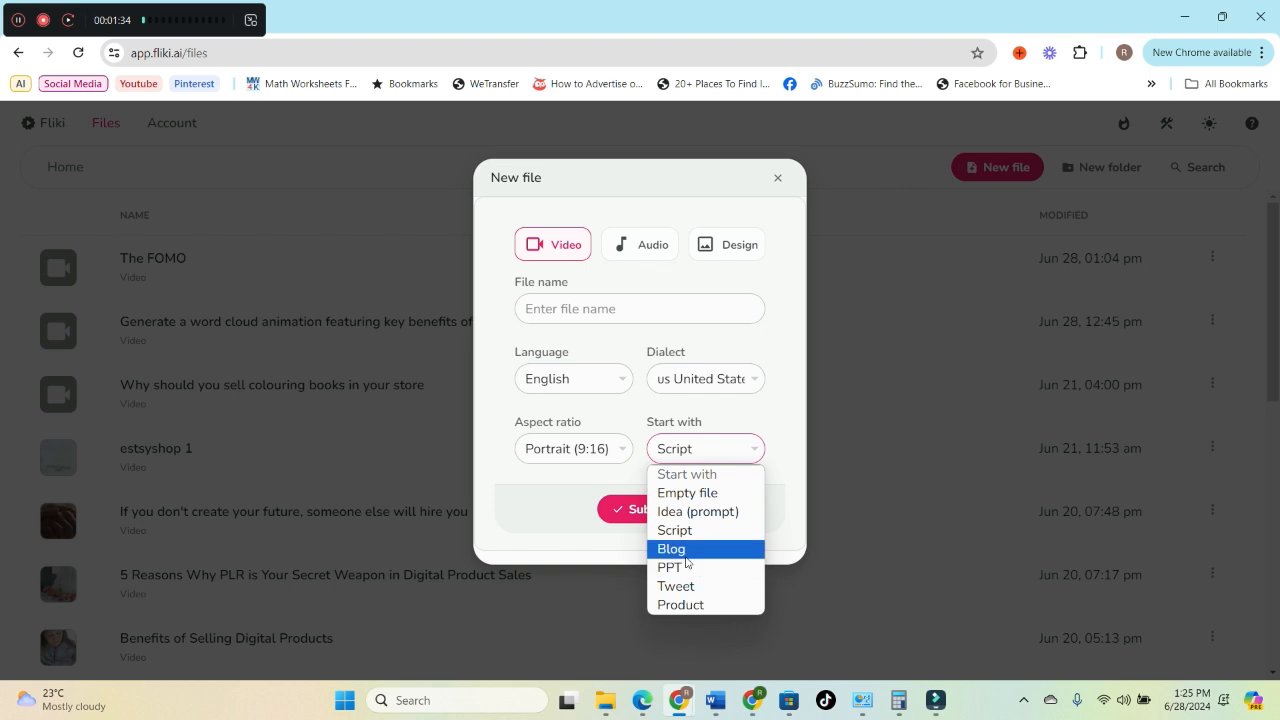
pyautogui.click(775, 425)
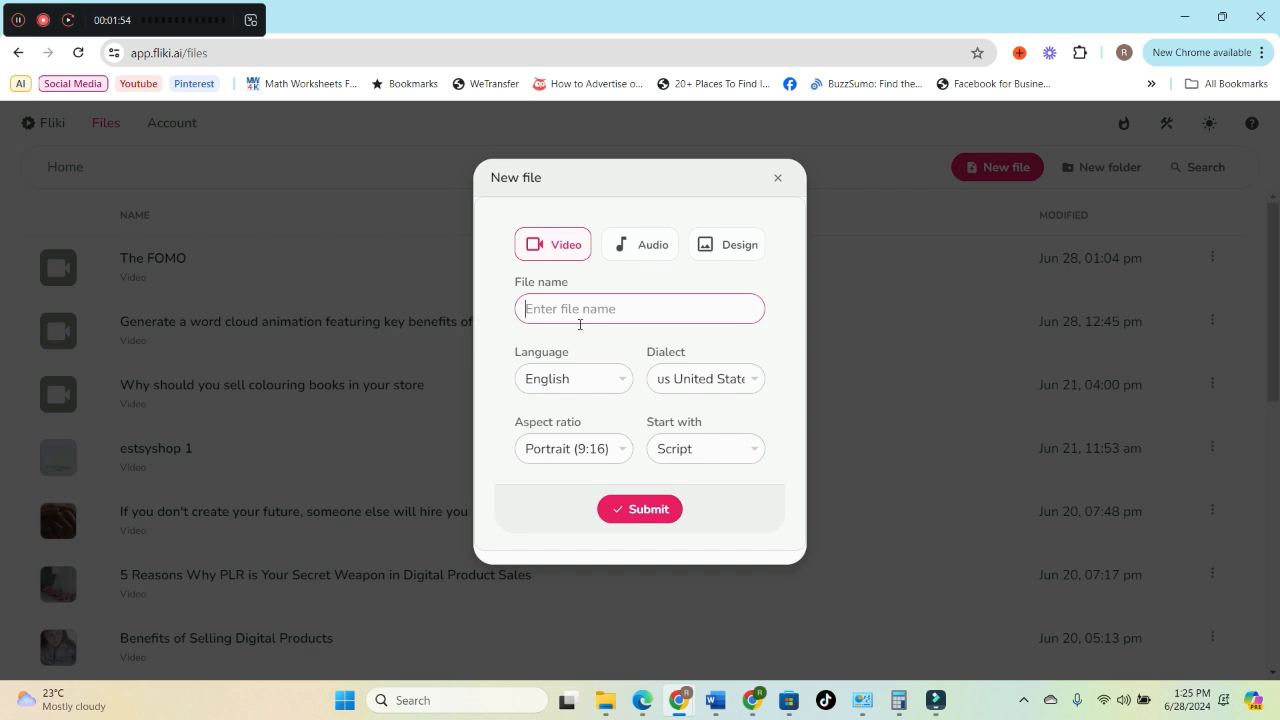
pyautogui.write('Want to start an online business?')
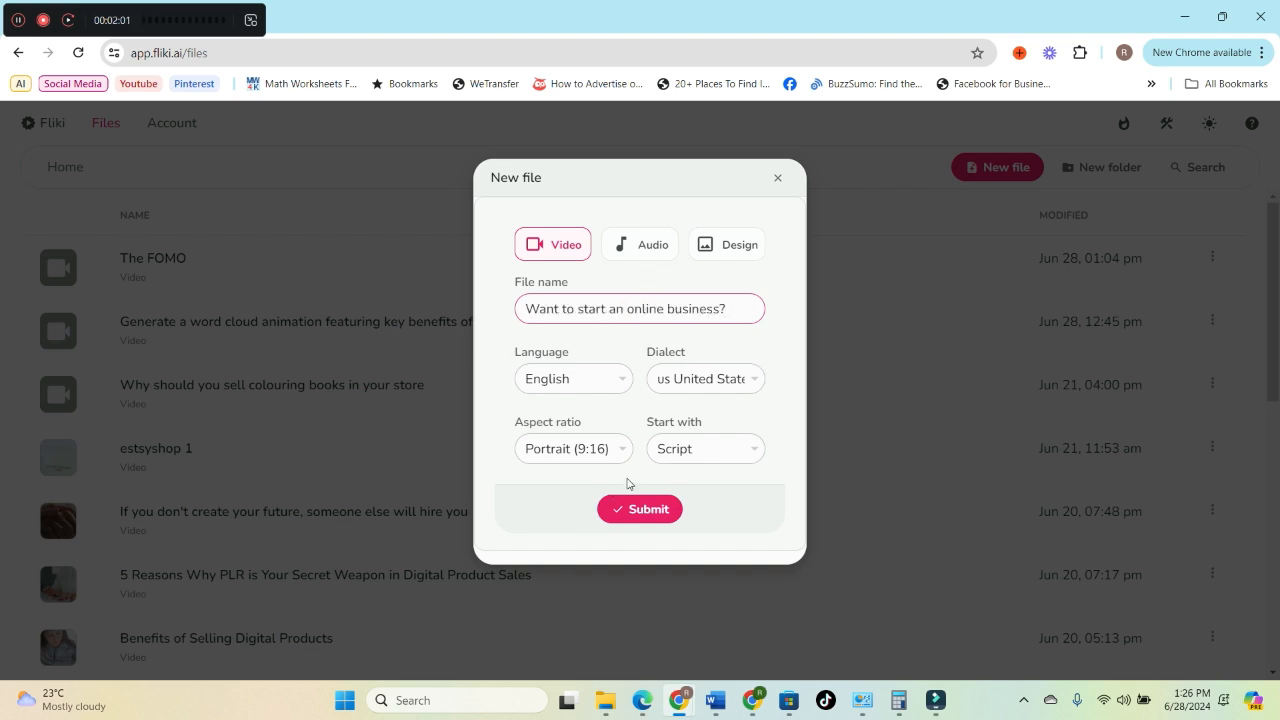
pyautogui.click(655, 510)
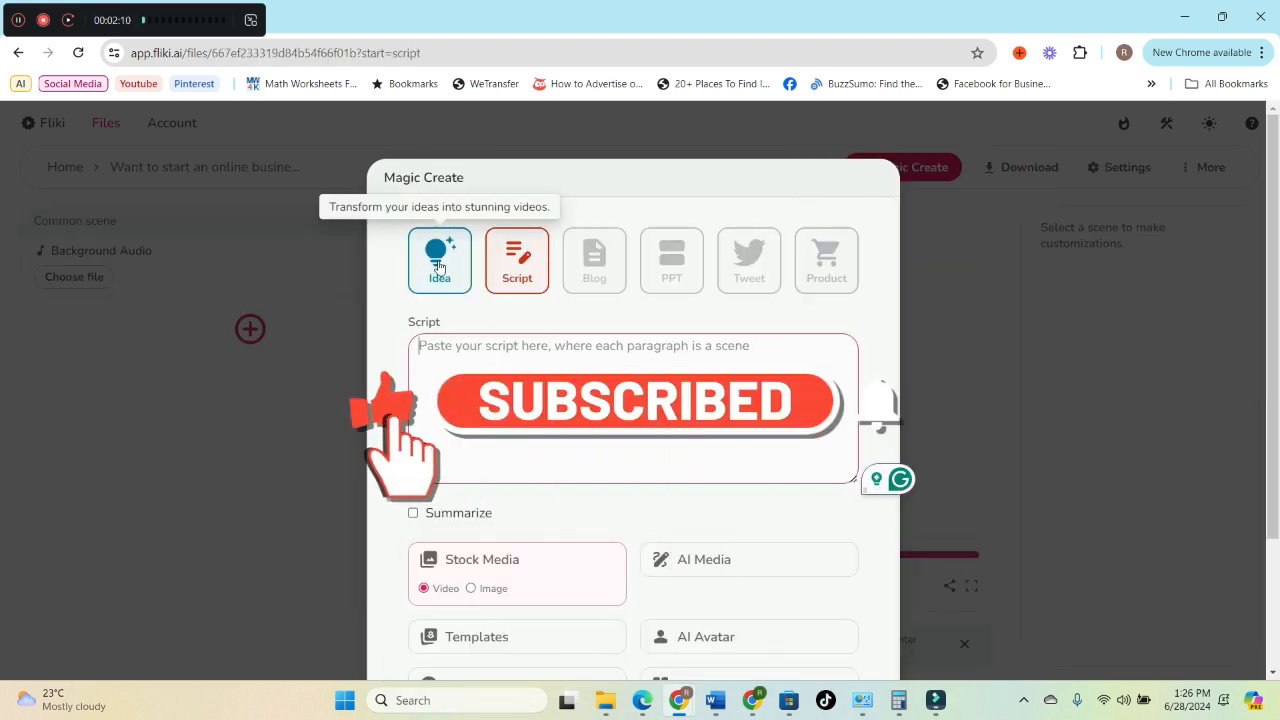
# Step: Examine the Blog, PPT, Tweet, Product and Idea source options for generating the video
pyautogui.click(441, 352)
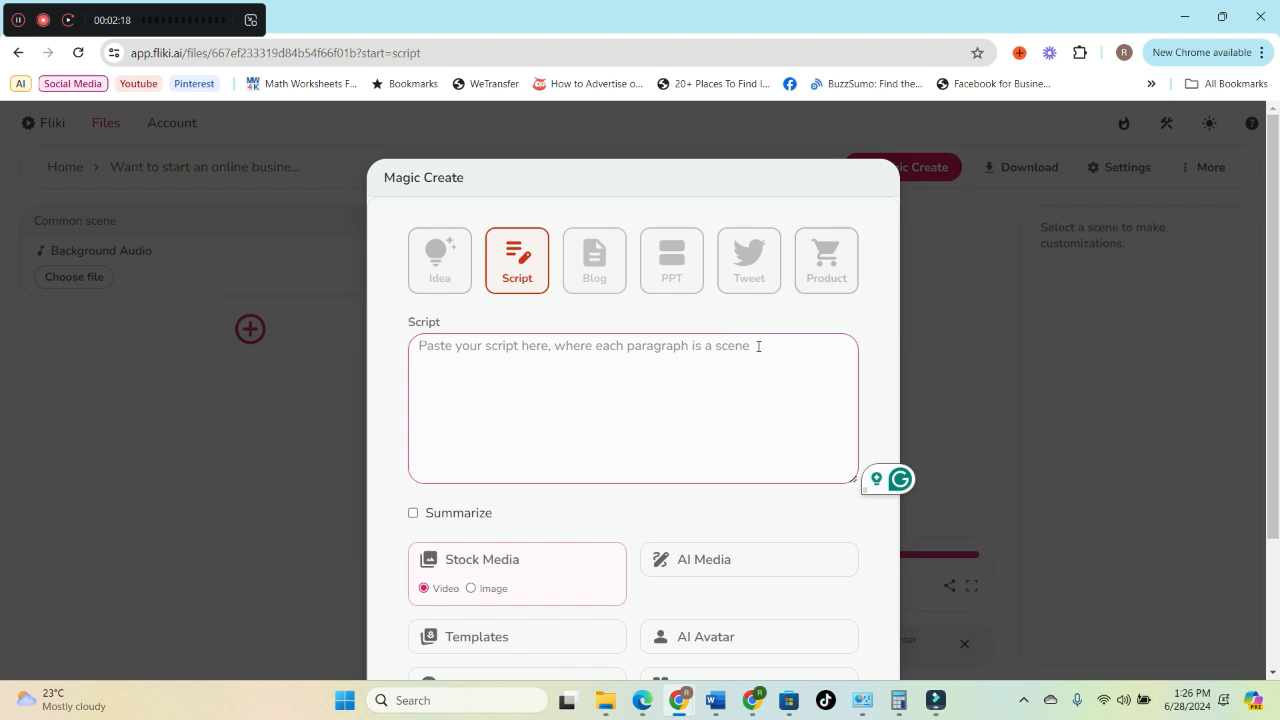
pyautogui.click(588, 277)
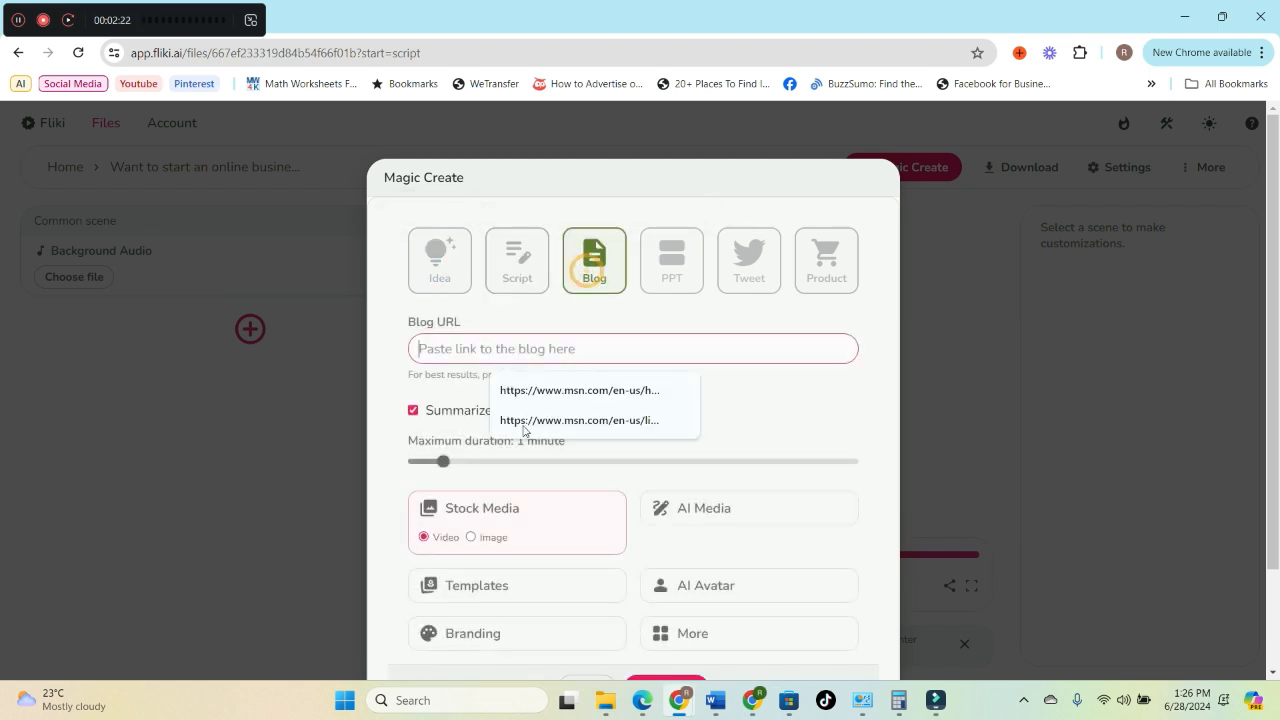
pyautogui.click(675, 262)
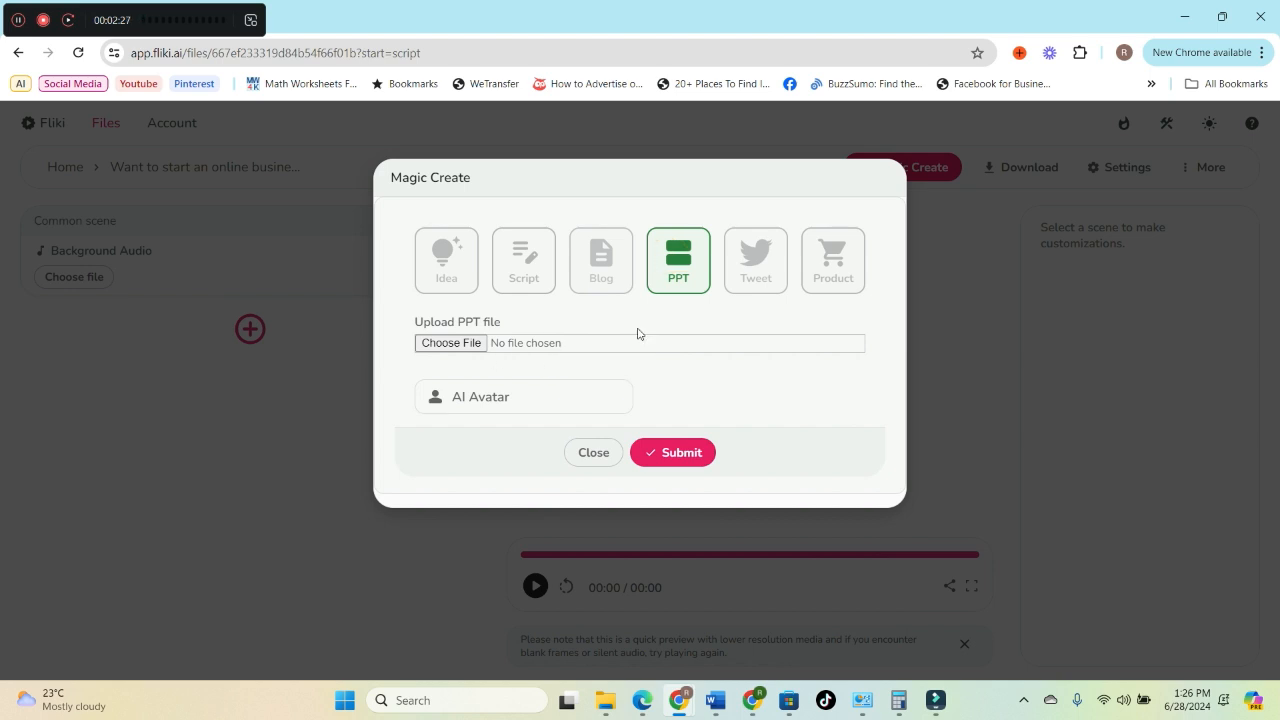
pyautogui.click(752, 262)
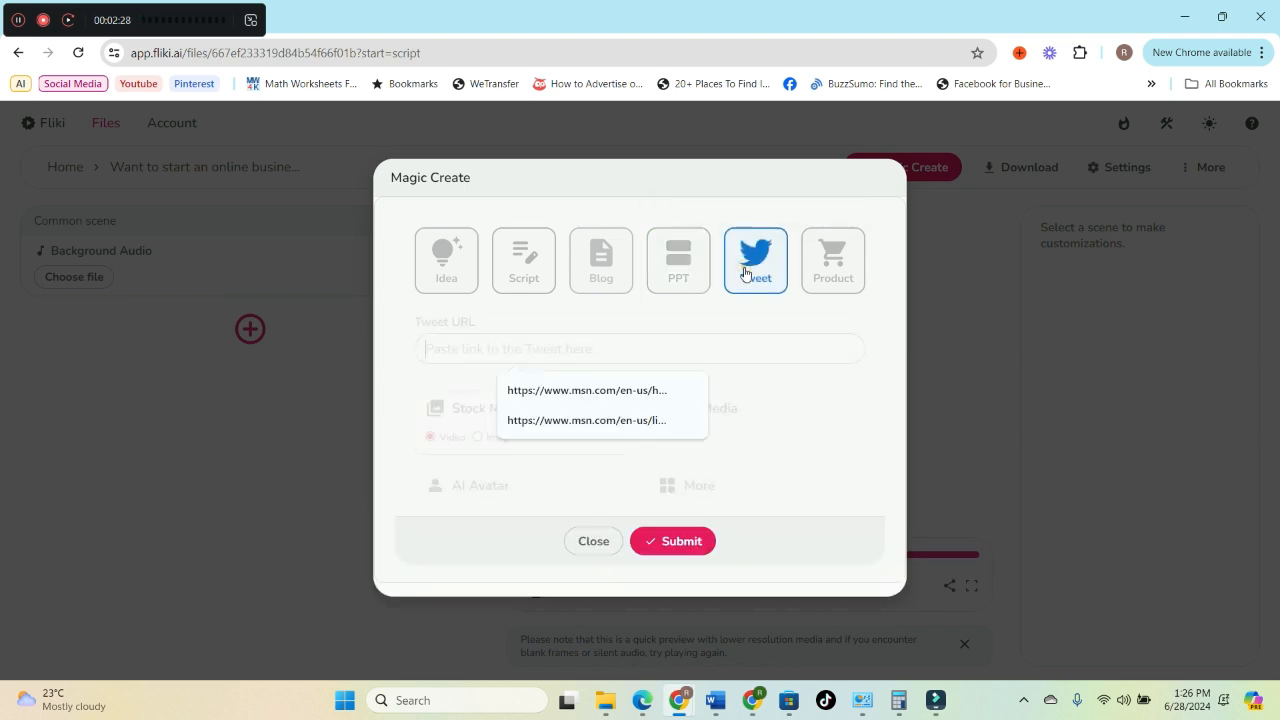
pyautogui.click(829, 264)
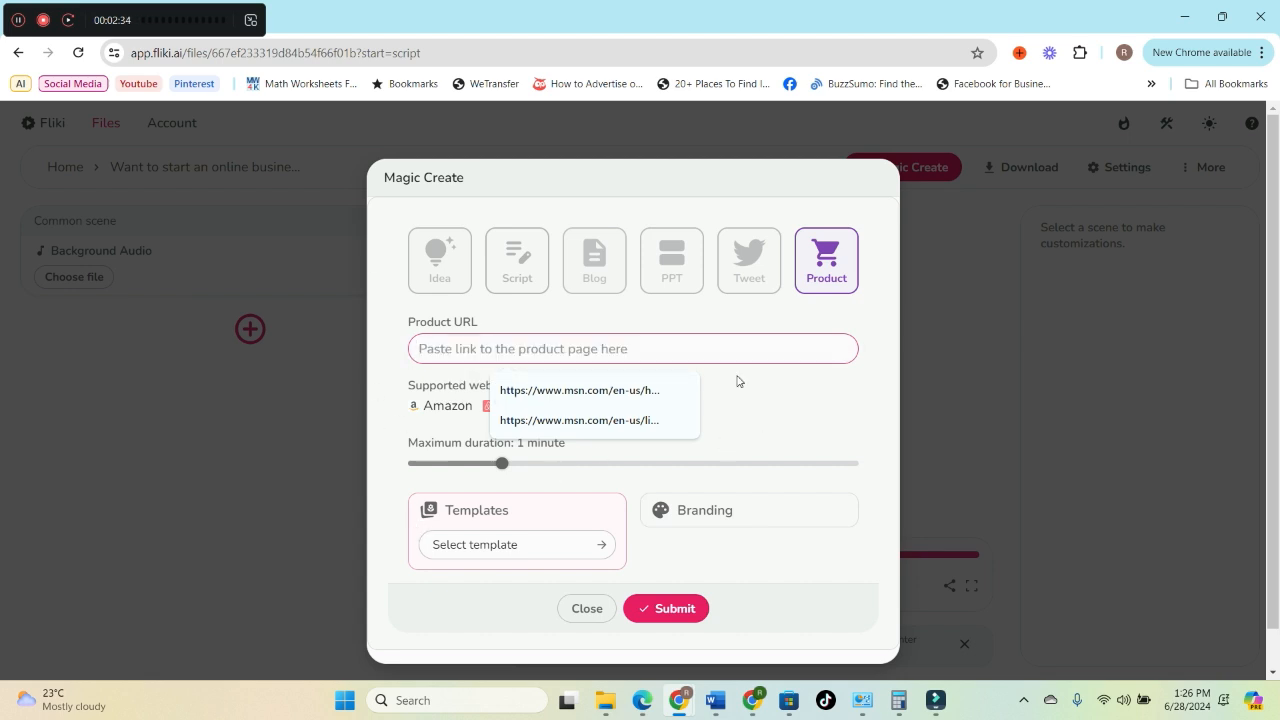
pyautogui.click(432, 282)
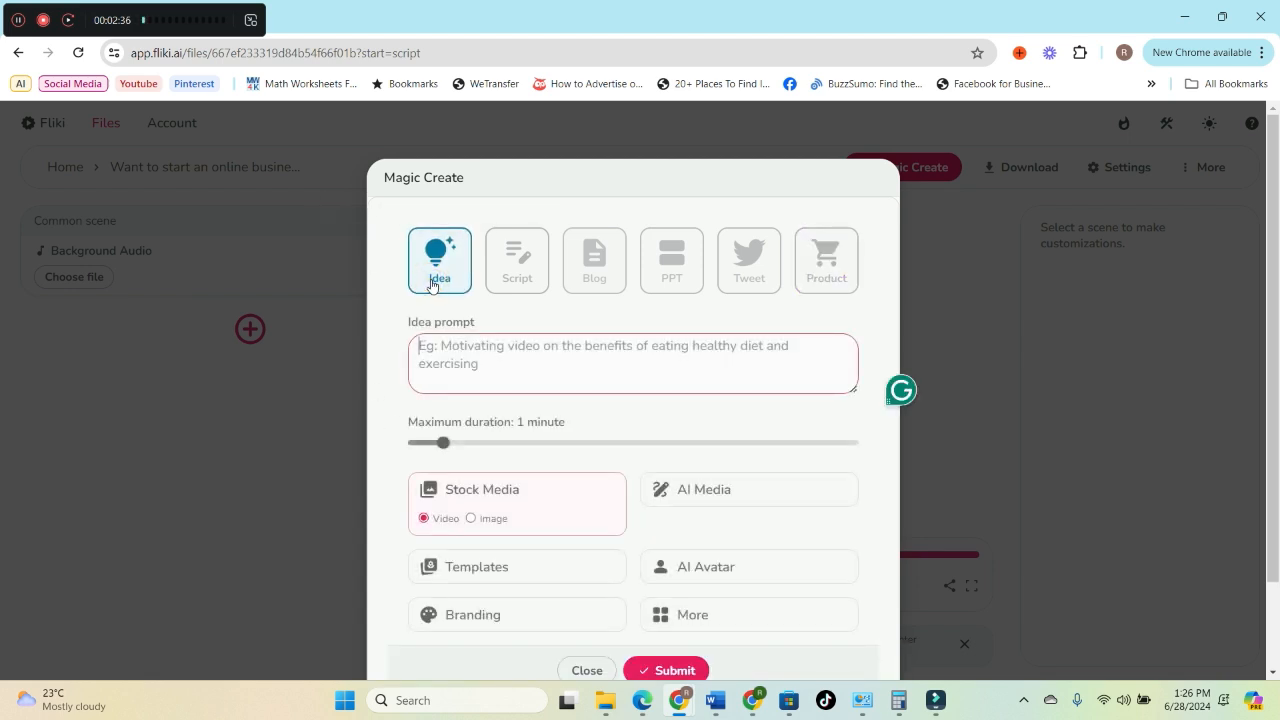
# Step: Use Script as the source and enter five lines, from "Want to start an online business?" to "Your success story starts here!"
pyautogui.click(507, 268)
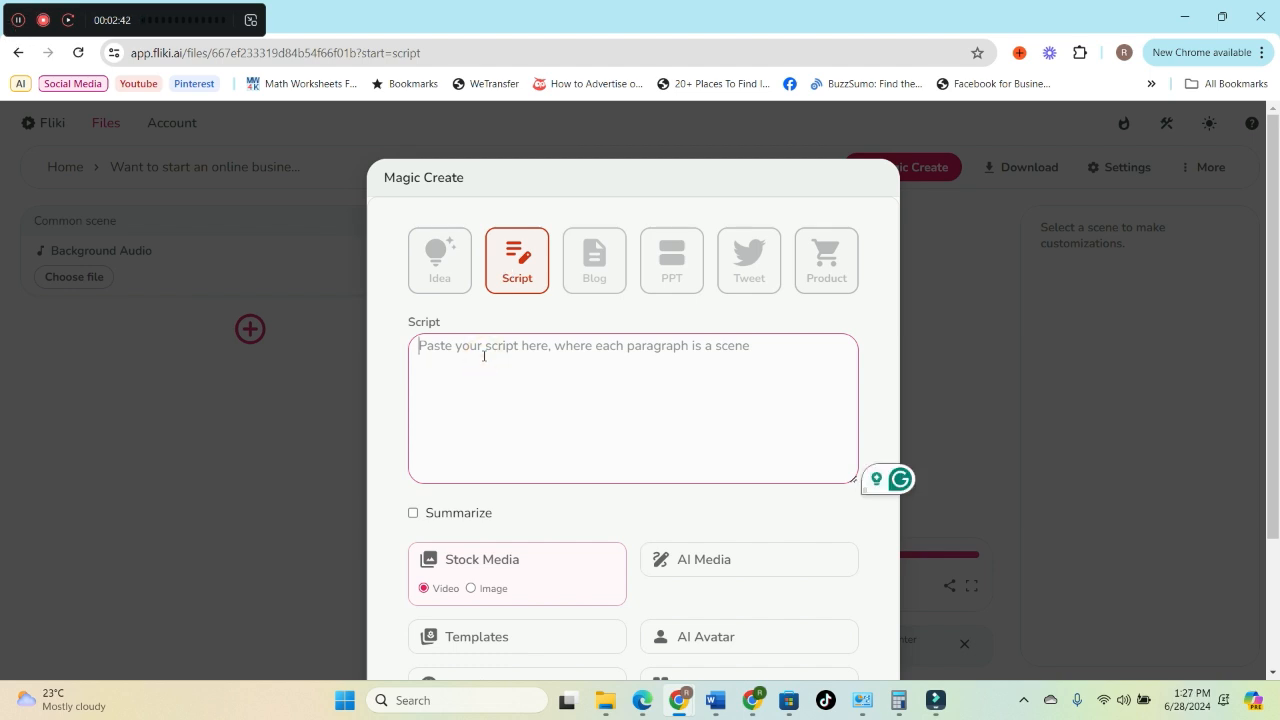
pyautogui.write("Want to start an online business? But don't know where to begin? Our PLR templates are your answer! Ebooks, planners, journals, and more. Your success story starts here!")
# Step: Set the scene media to AI-generated images in the Cinematic style and review the other available art styles
pyautogui.scroll(-2, 709, 445)
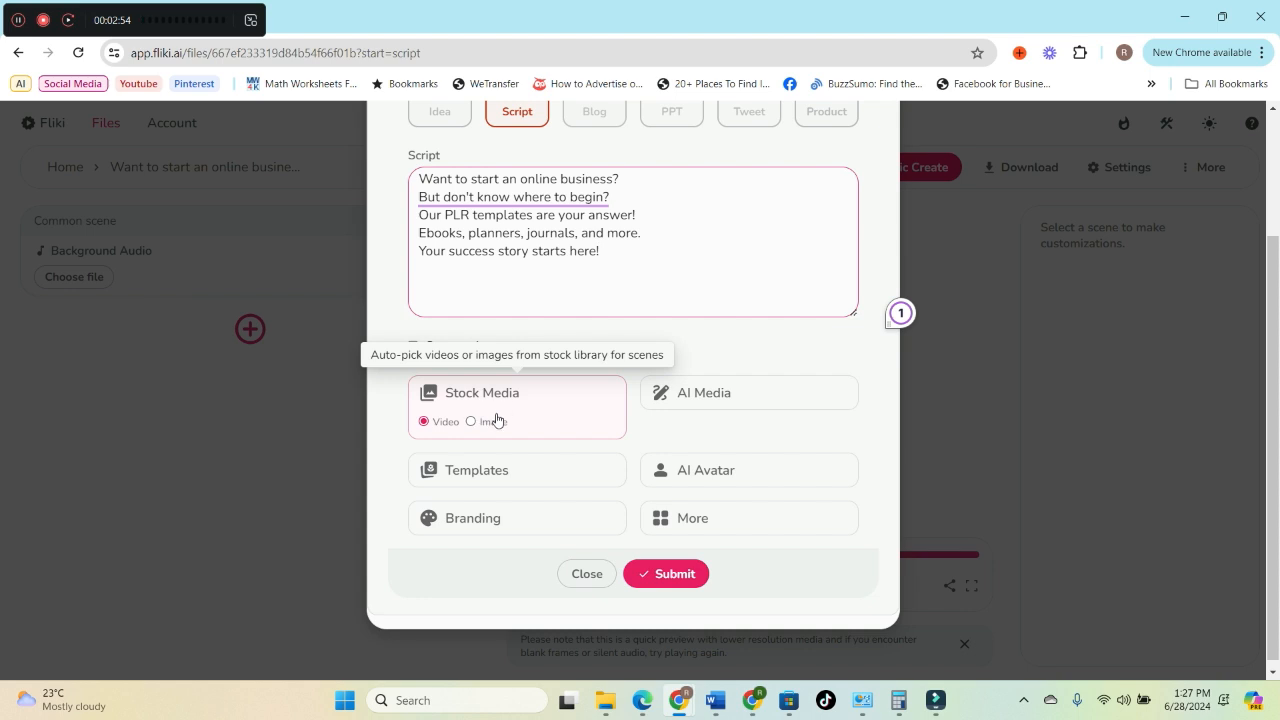
pyautogui.click(736, 398)
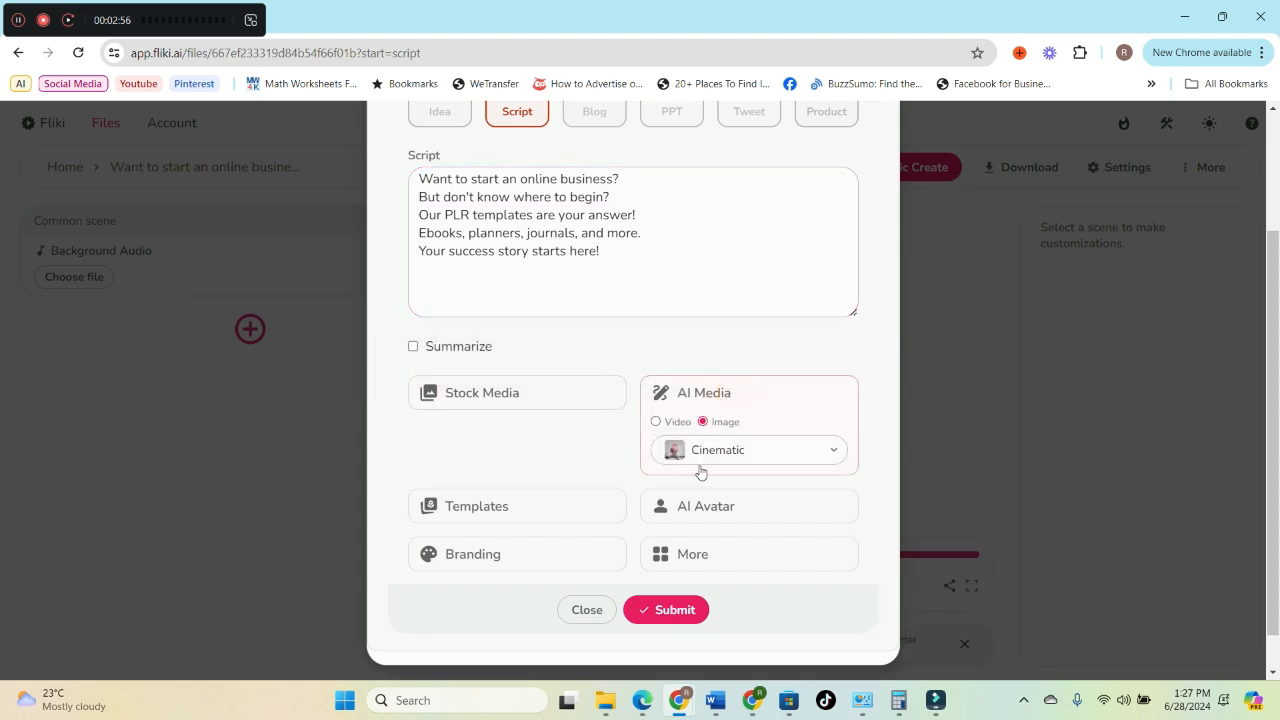
pyautogui.click(829, 460)
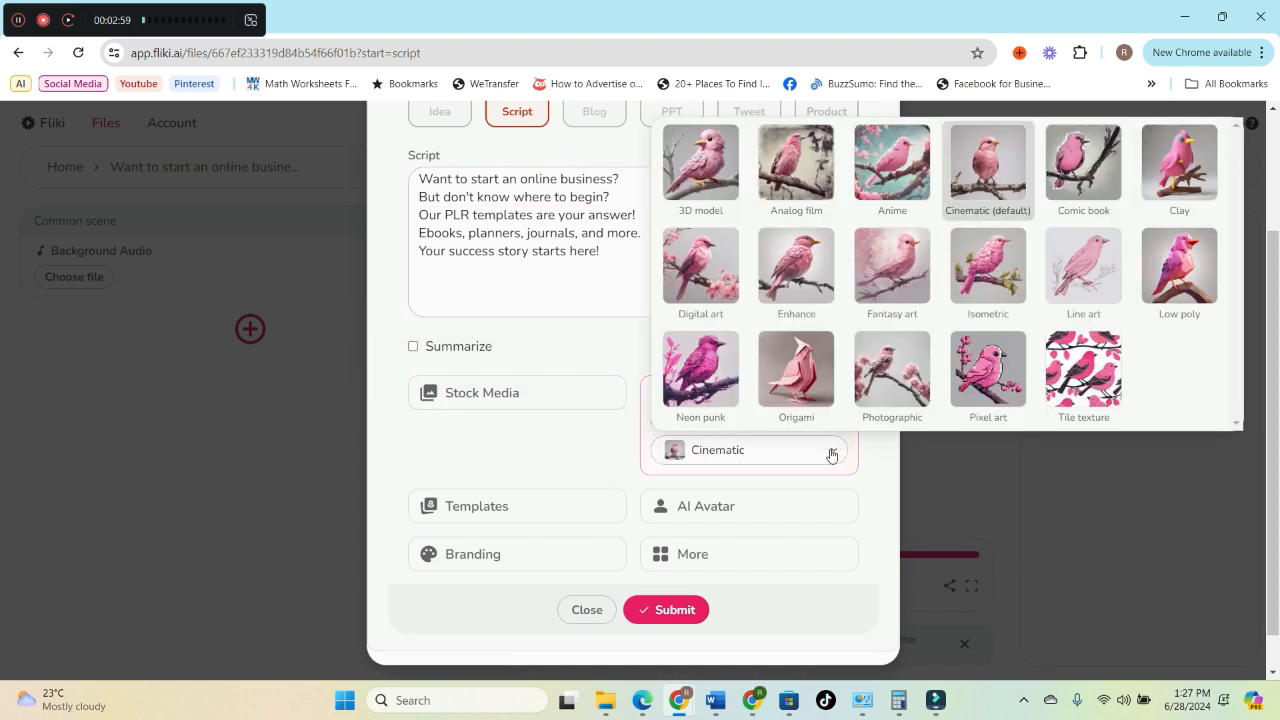
pyautogui.click(866, 457)
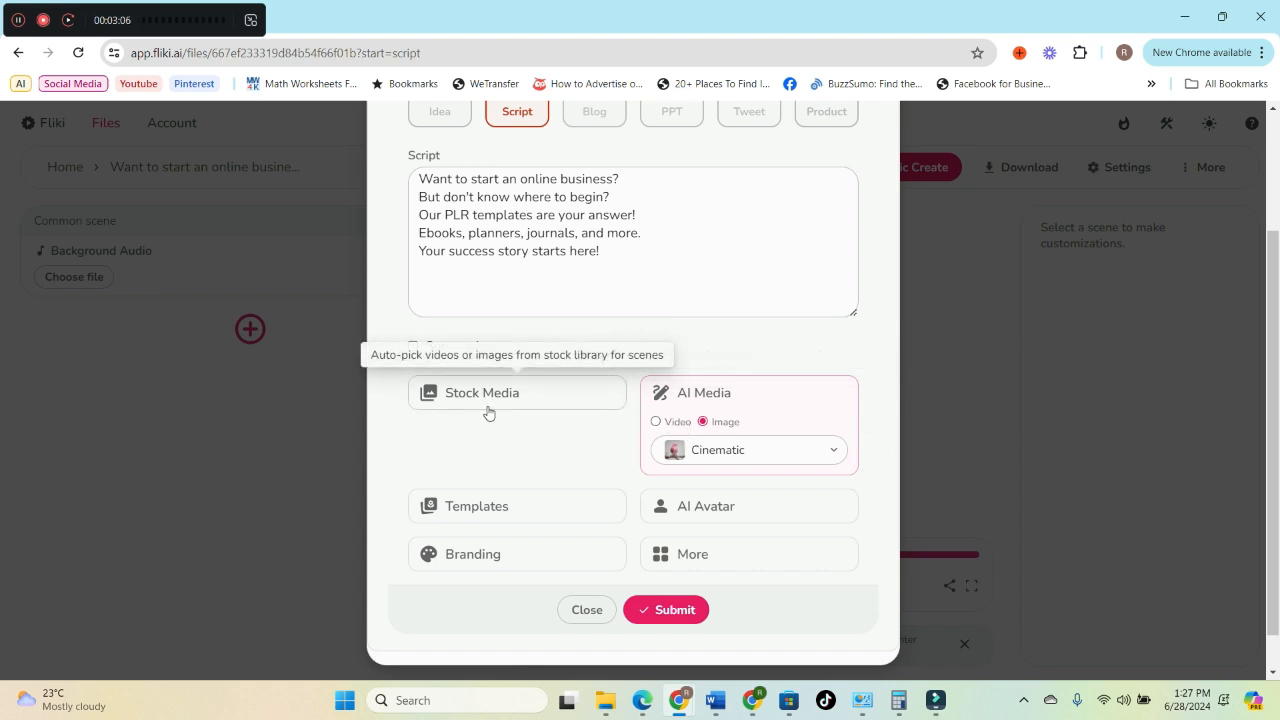
pyautogui.click(655, 422)
pyautogui.click(702, 421)
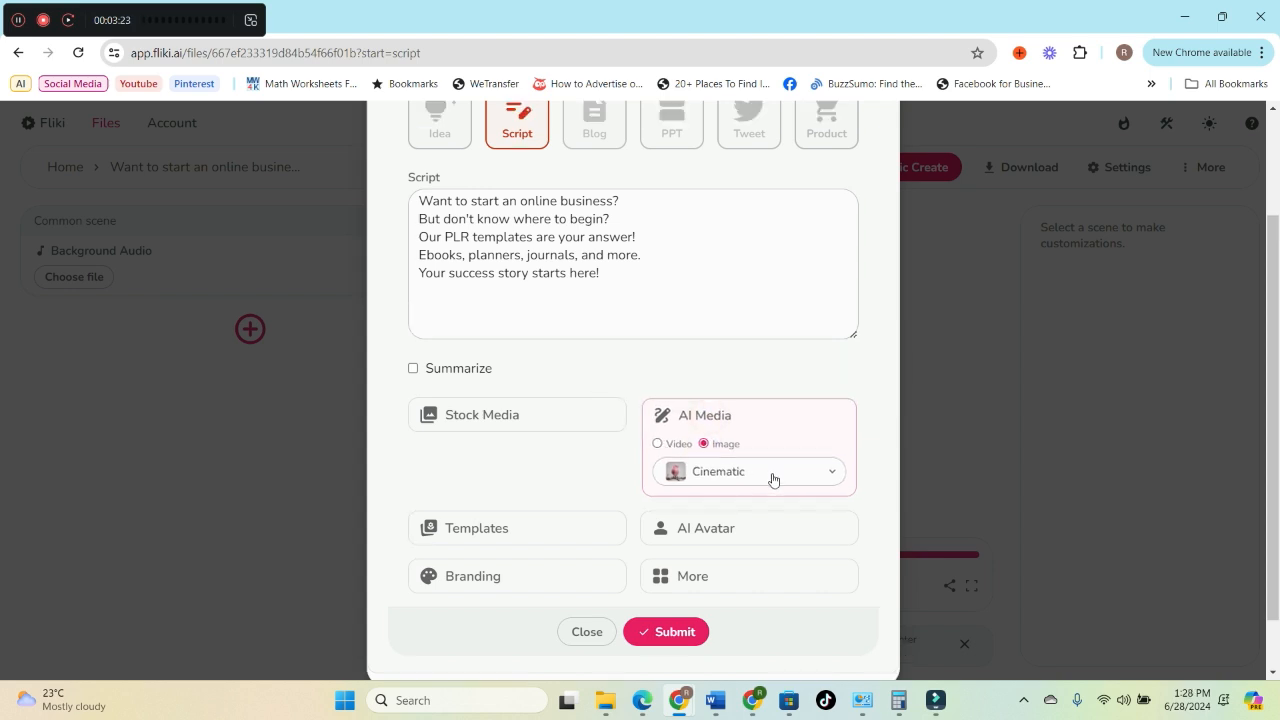
pyautogui.click(772, 478)
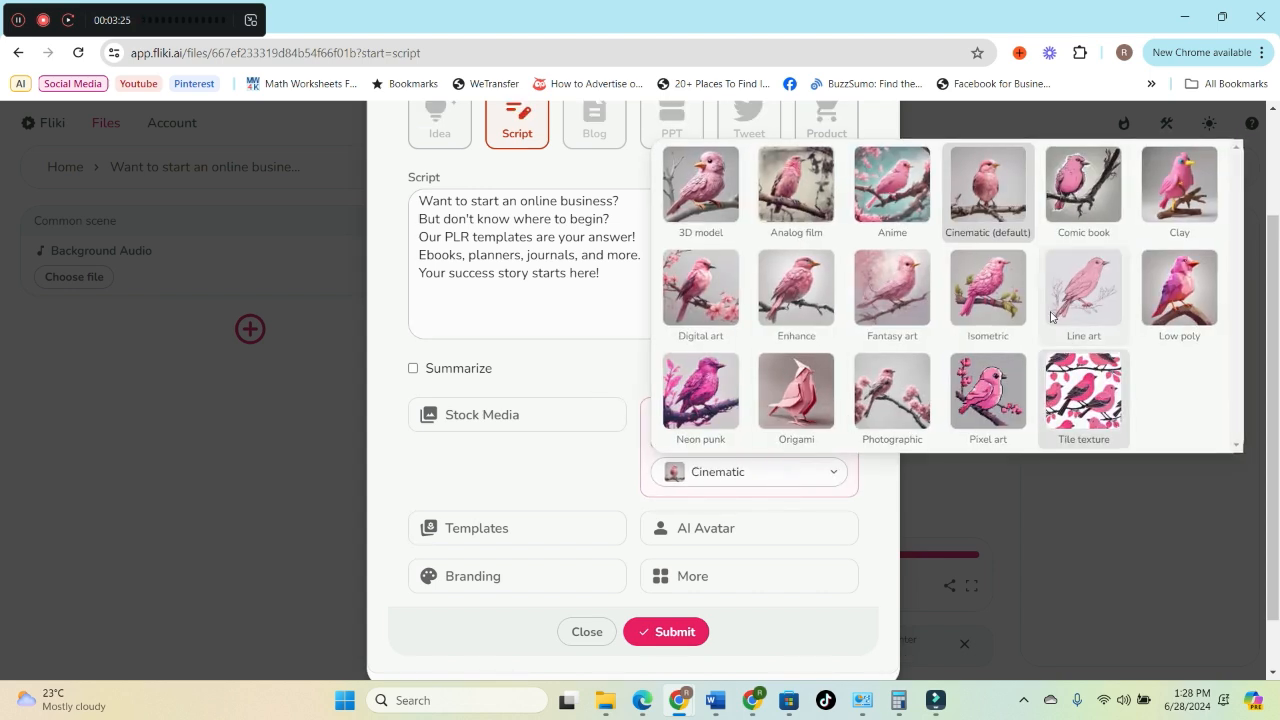
pyautogui.click(867, 487)
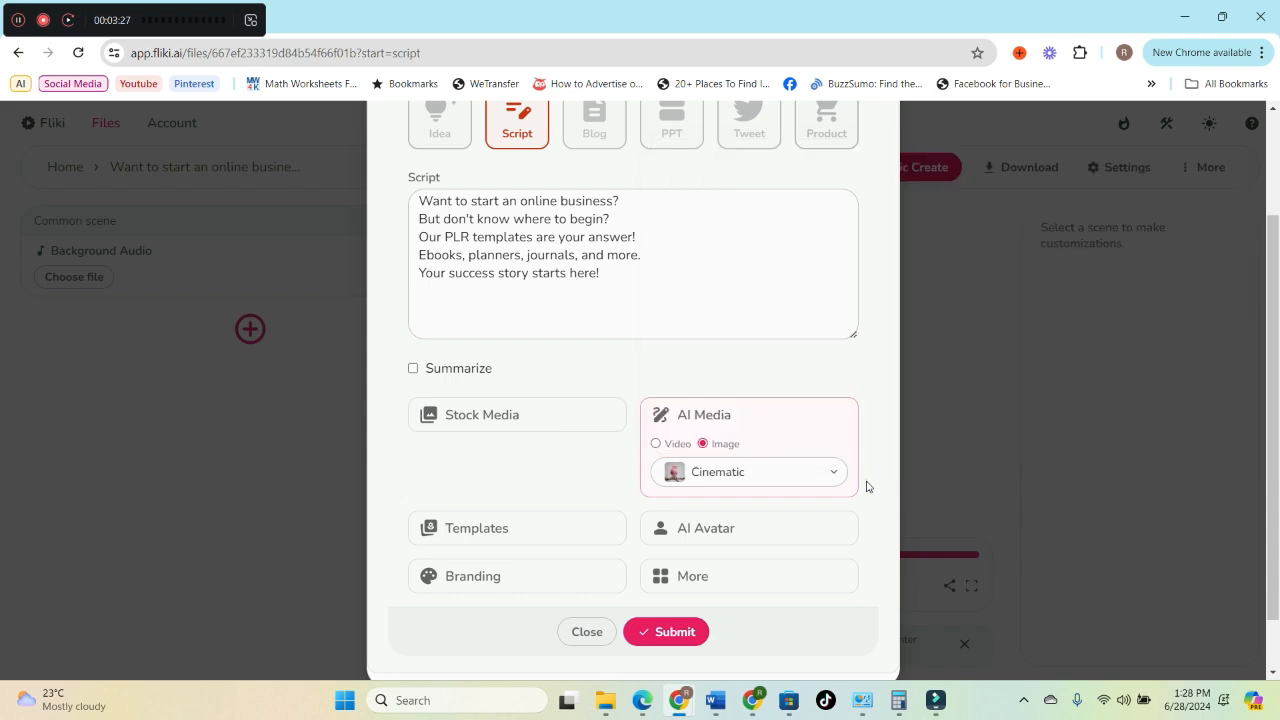
# Step: Enable templates for the video, try Heroic (portrait), and replace it with Lumia (portrait)
pyautogui.scroll(-1, 857, 495)
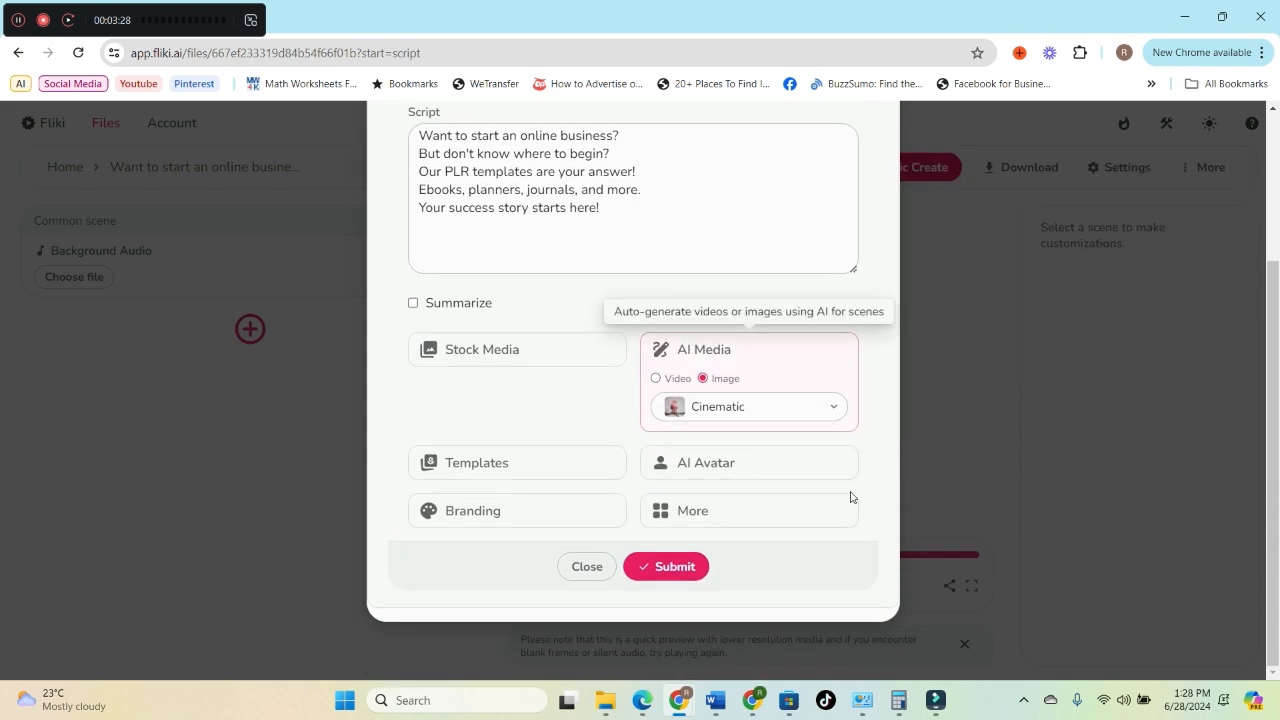
pyautogui.click(480, 460)
pyautogui.click(494, 497)
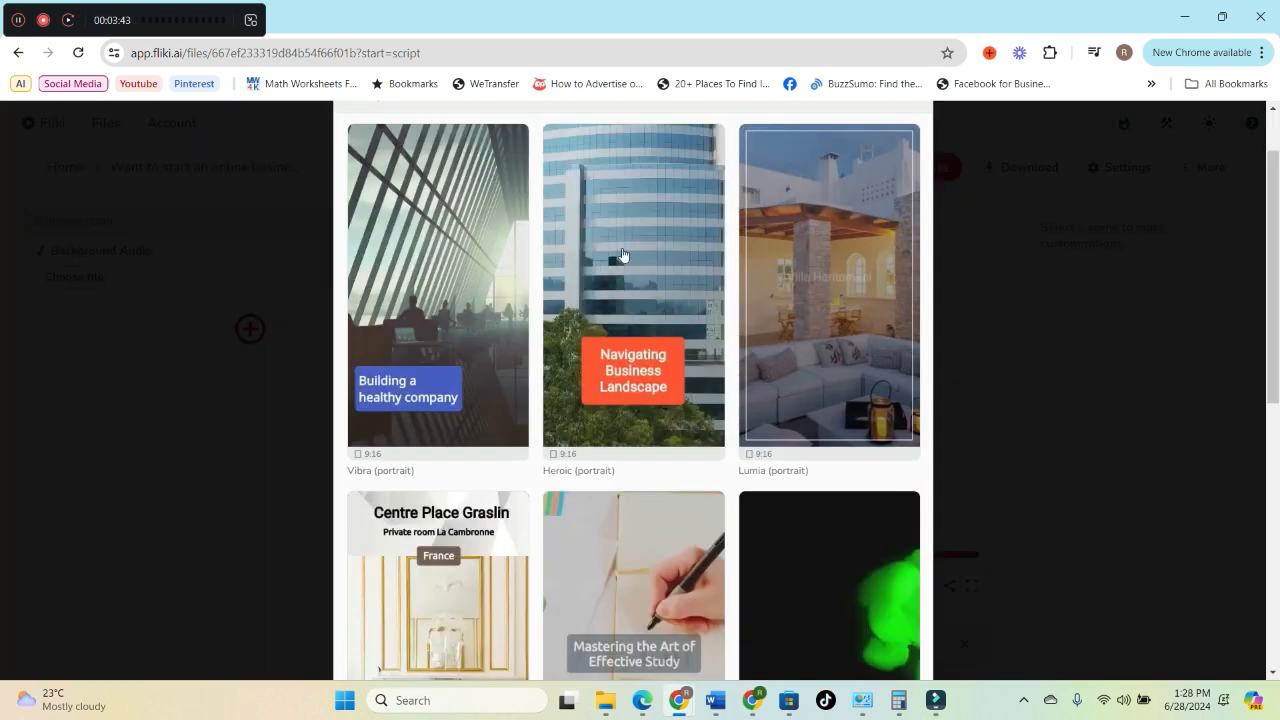
pyautogui.scroll(-2, 720, 520)
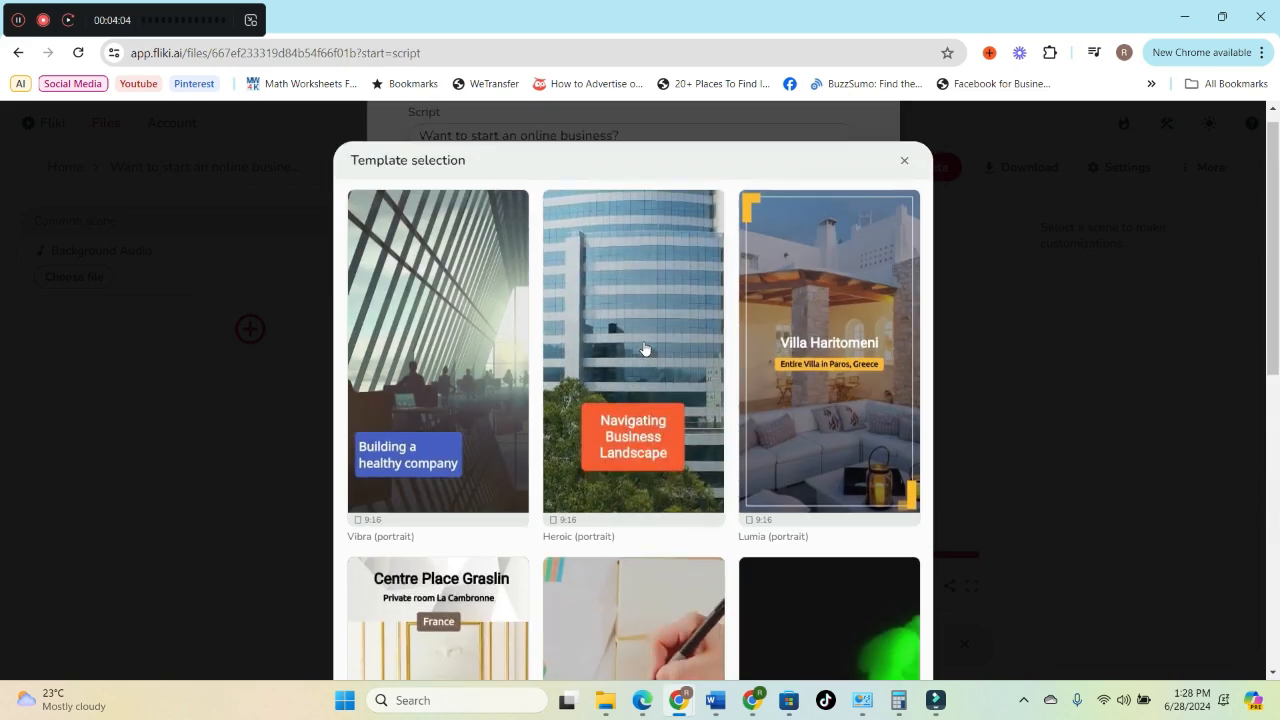
pyautogui.click(645, 349)
pyautogui.click(520, 491)
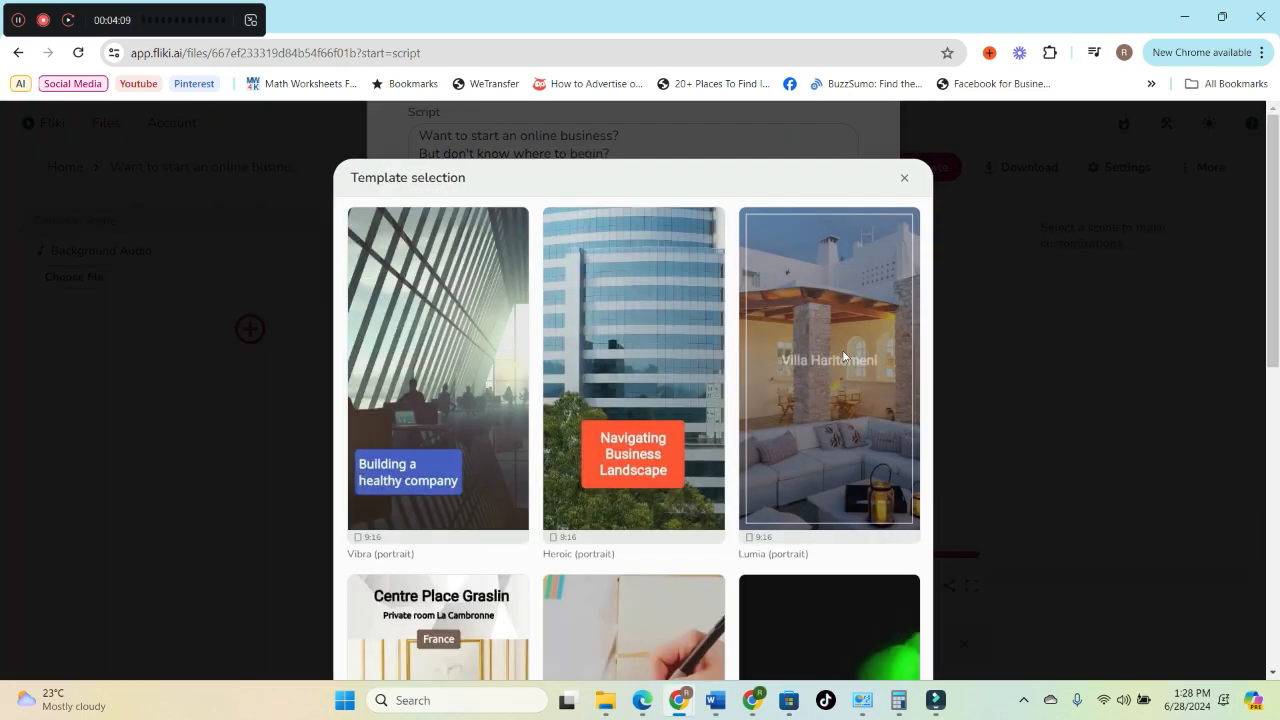
pyautogui.click(840, 350)
# Step: Enable branding for the video and use the Instant Rights brand
pyautogui.click(517, 555)
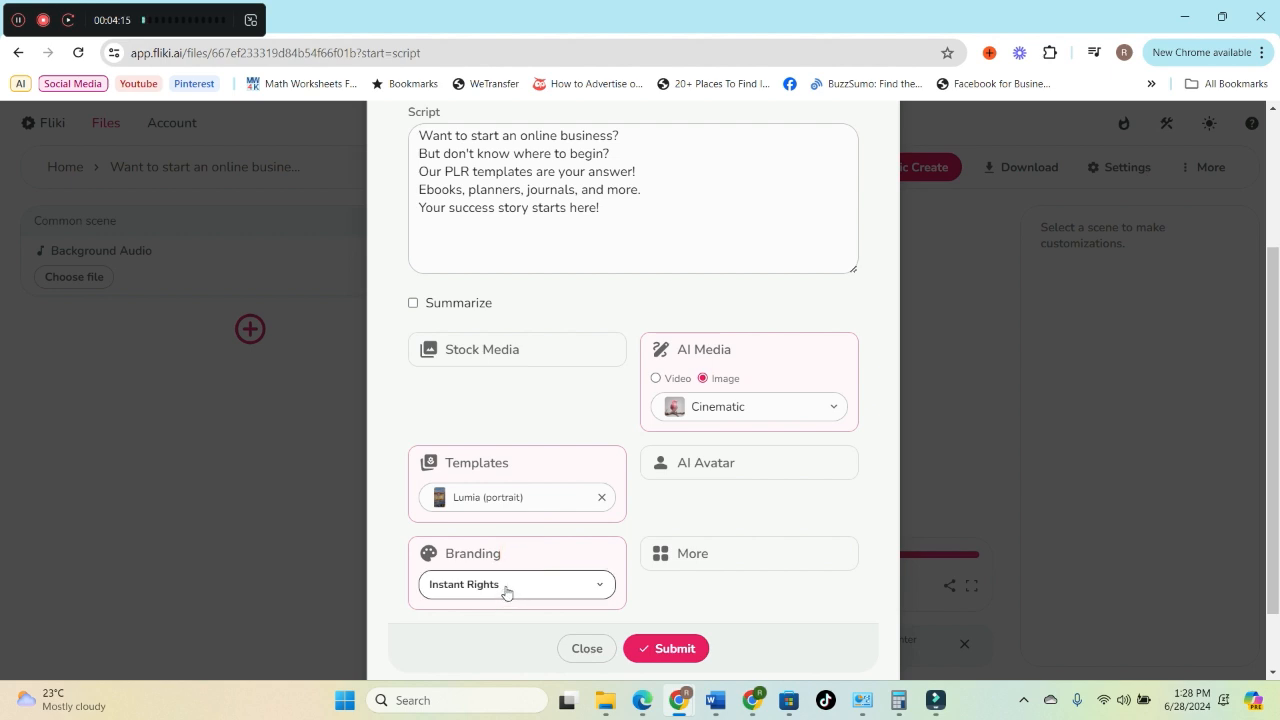
pyautogui.click(506, 593)
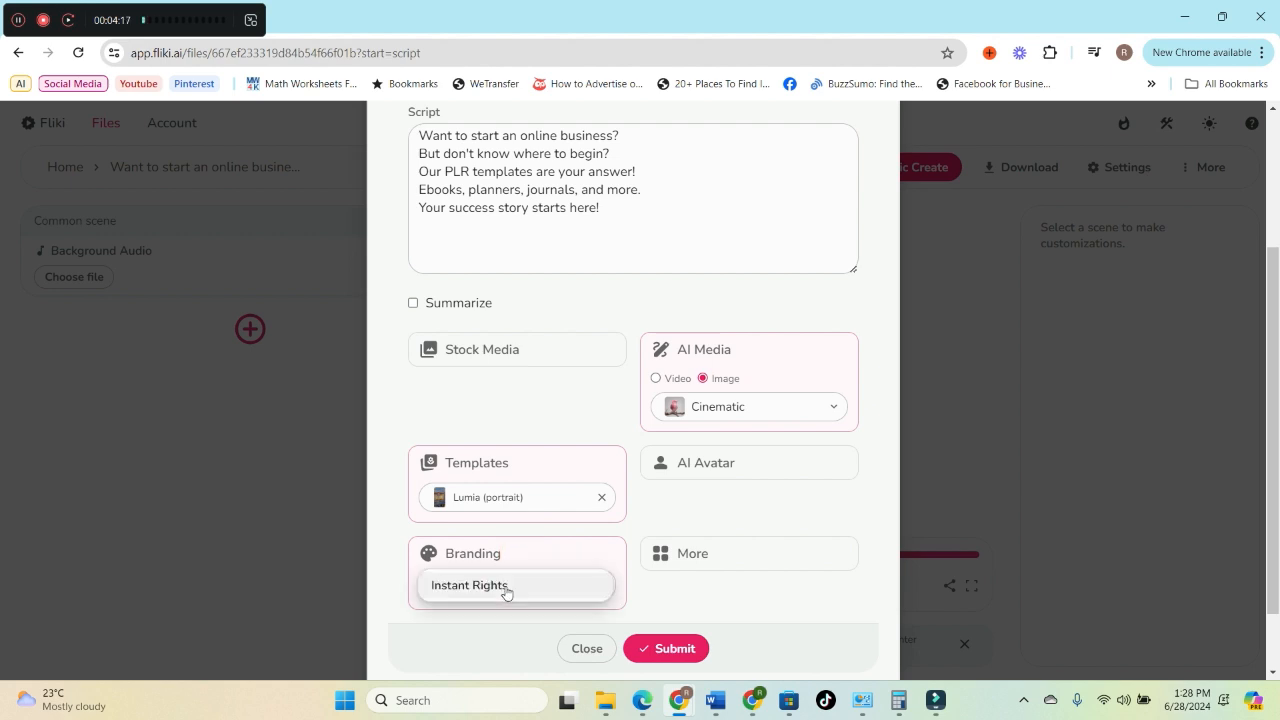
pyautogui.click(699, 575)
# Step: Turn on sound effects under the additional options and submit the settings to generate the video
pyautogui.click(711, 548)
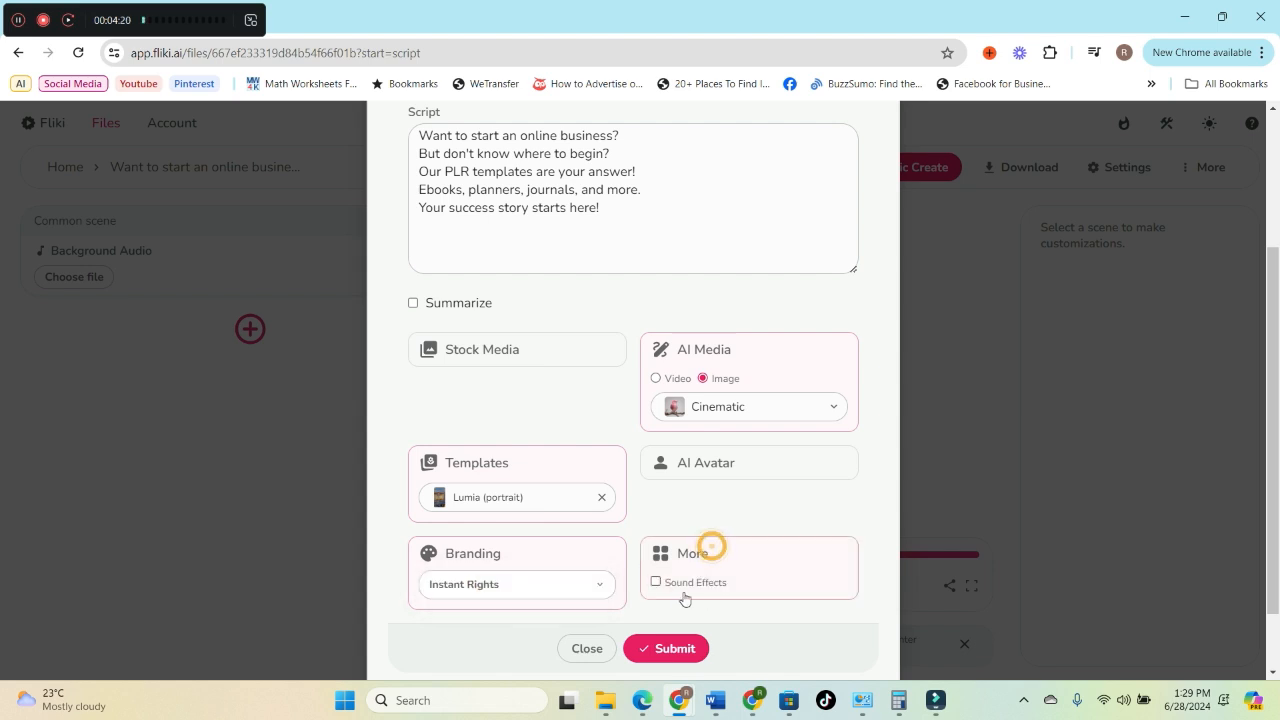
pyautogui.click(700, 585)
pyautogui.scroll(-1, 748, 468)
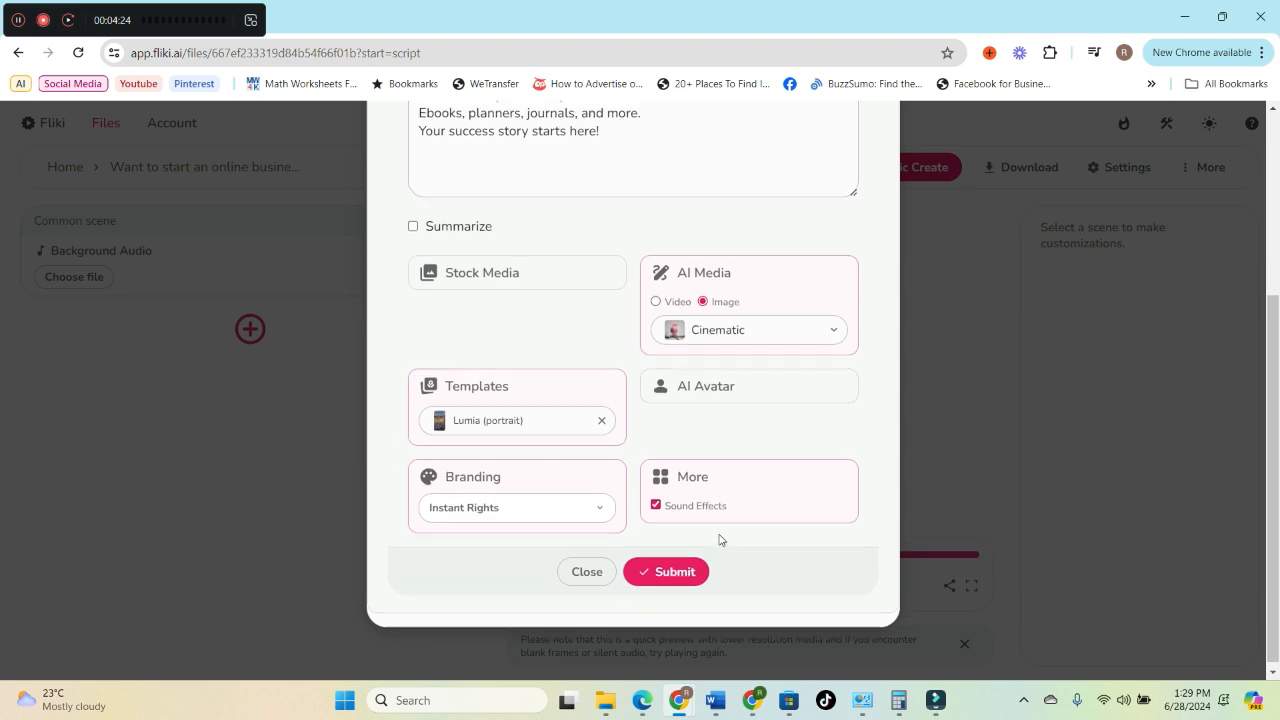
pyautogui.click(684, 568)
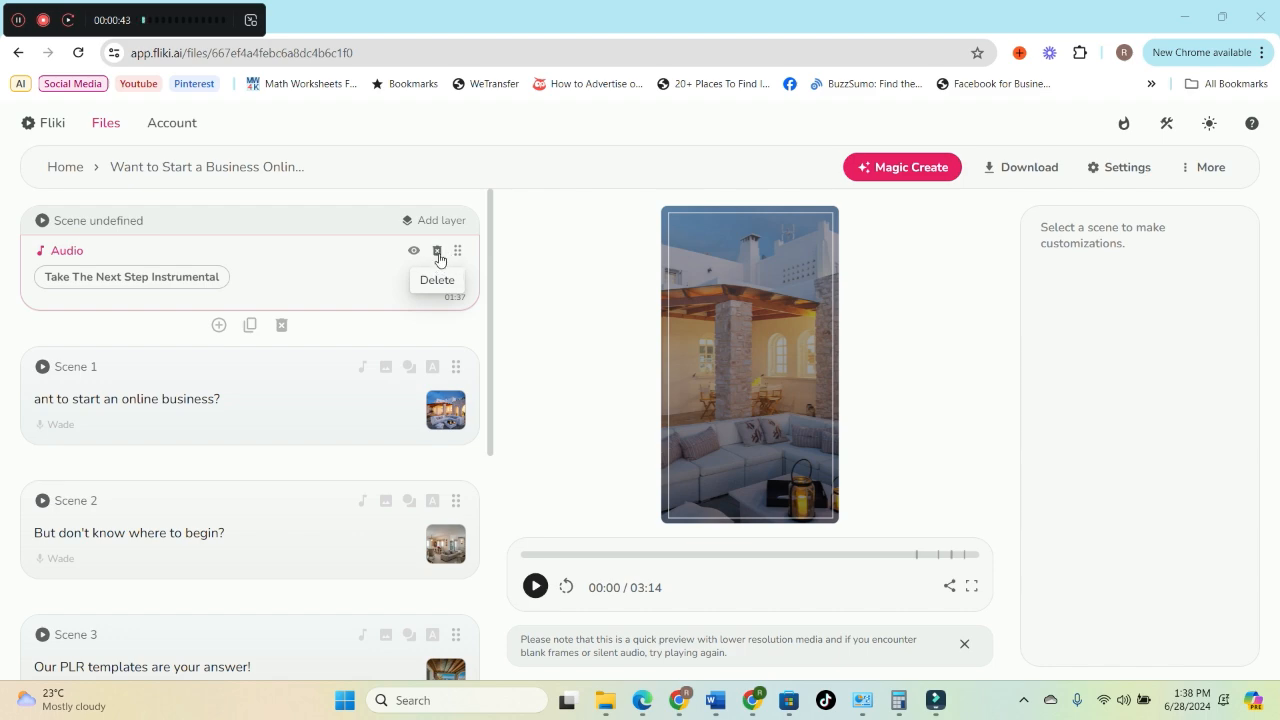
# Step: Delete the "Take The Next Step Instrumental" audio layer and correct Scene 1's voiceover text to "Want to start an online business?"
pyautogui.click(437, 252)
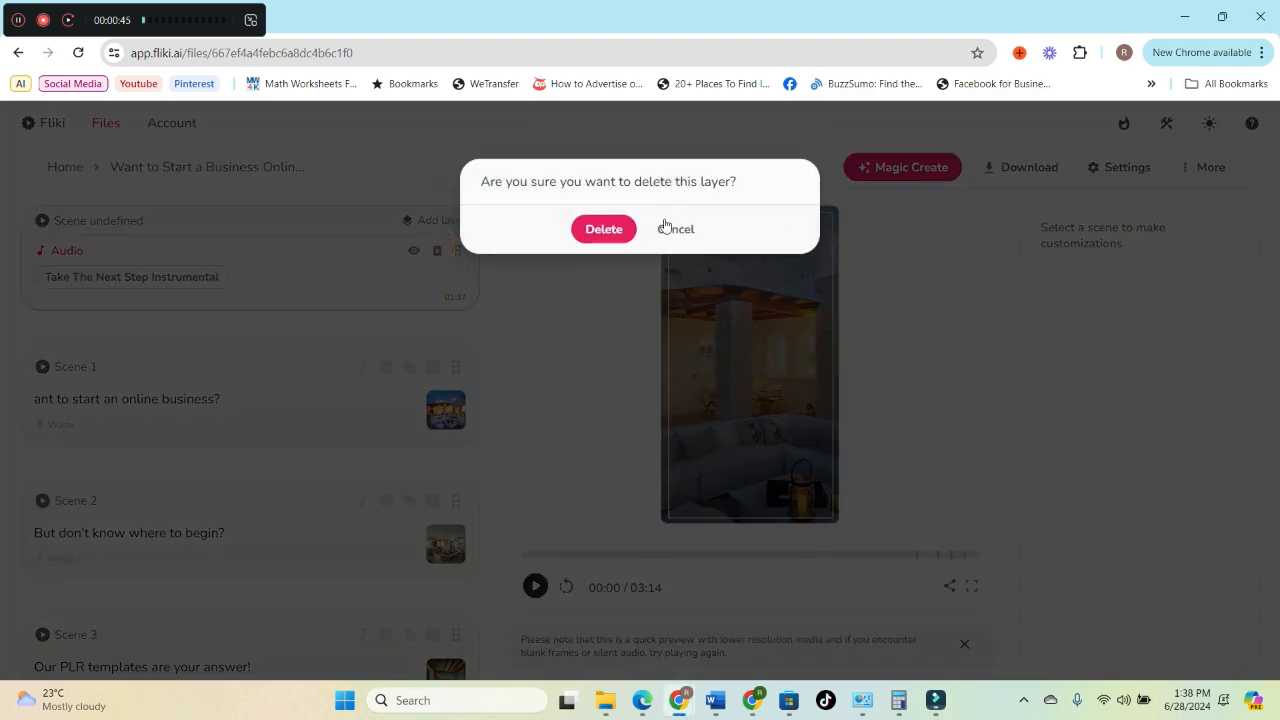
pyautogui.click(604, 228)
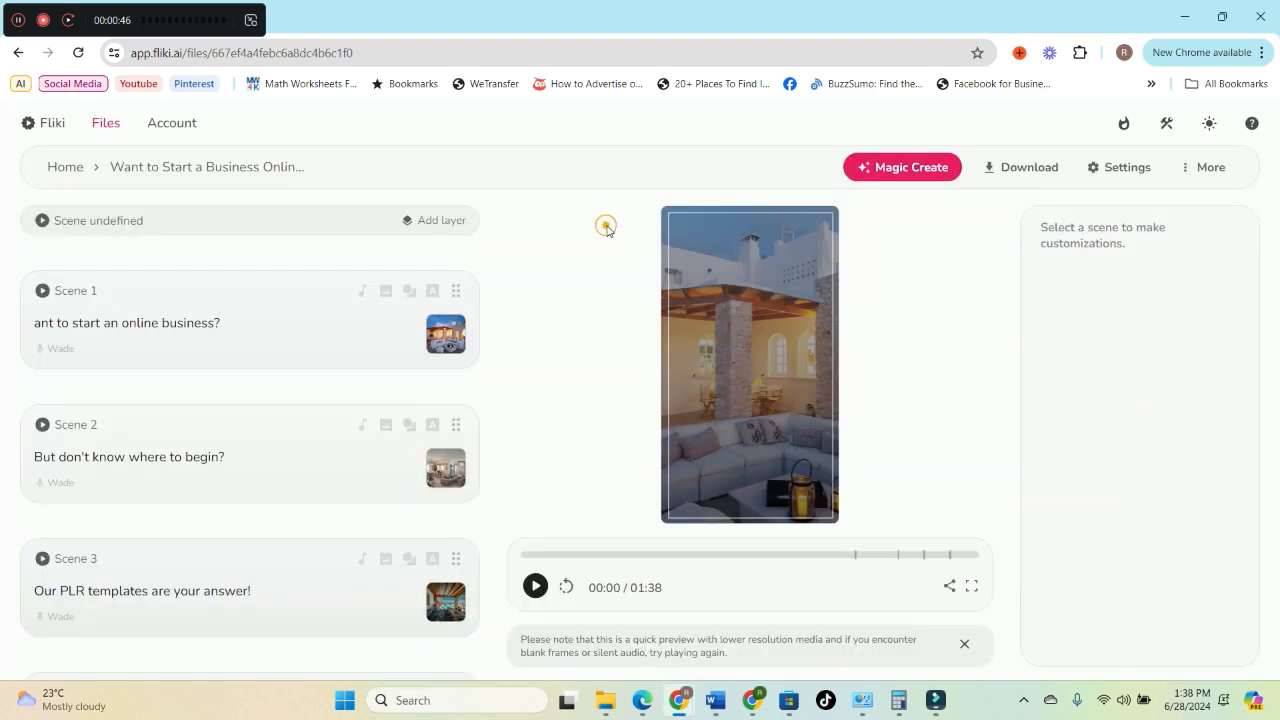
pyautogui.click(37, 325)
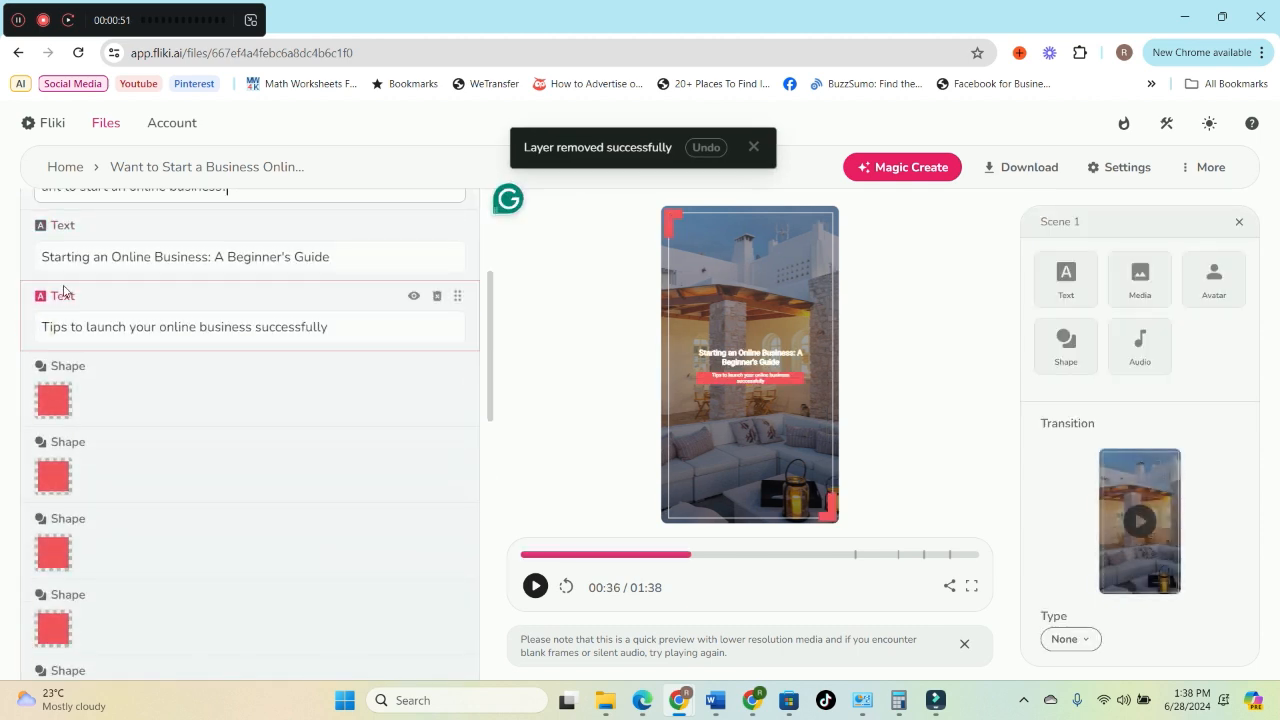
pyautogui.scroll(3, 44, 437)
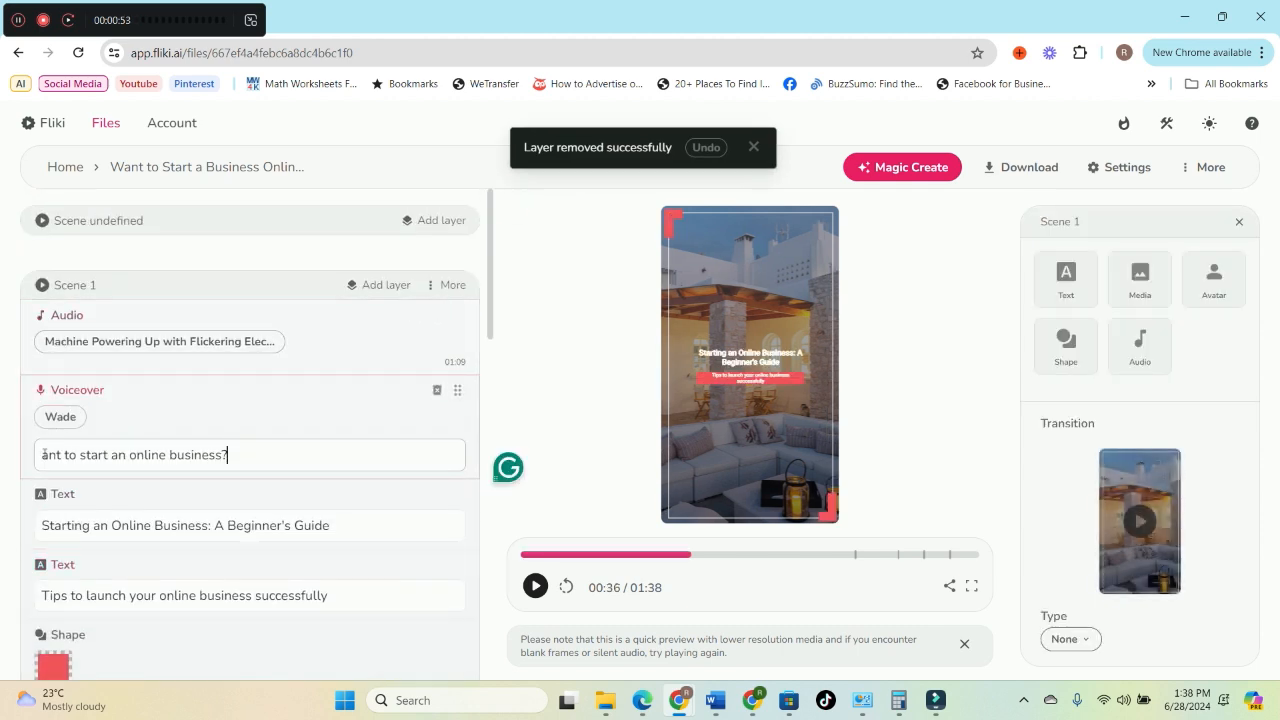
pyautogui.click(43, 454)
pyautogui.write('W')
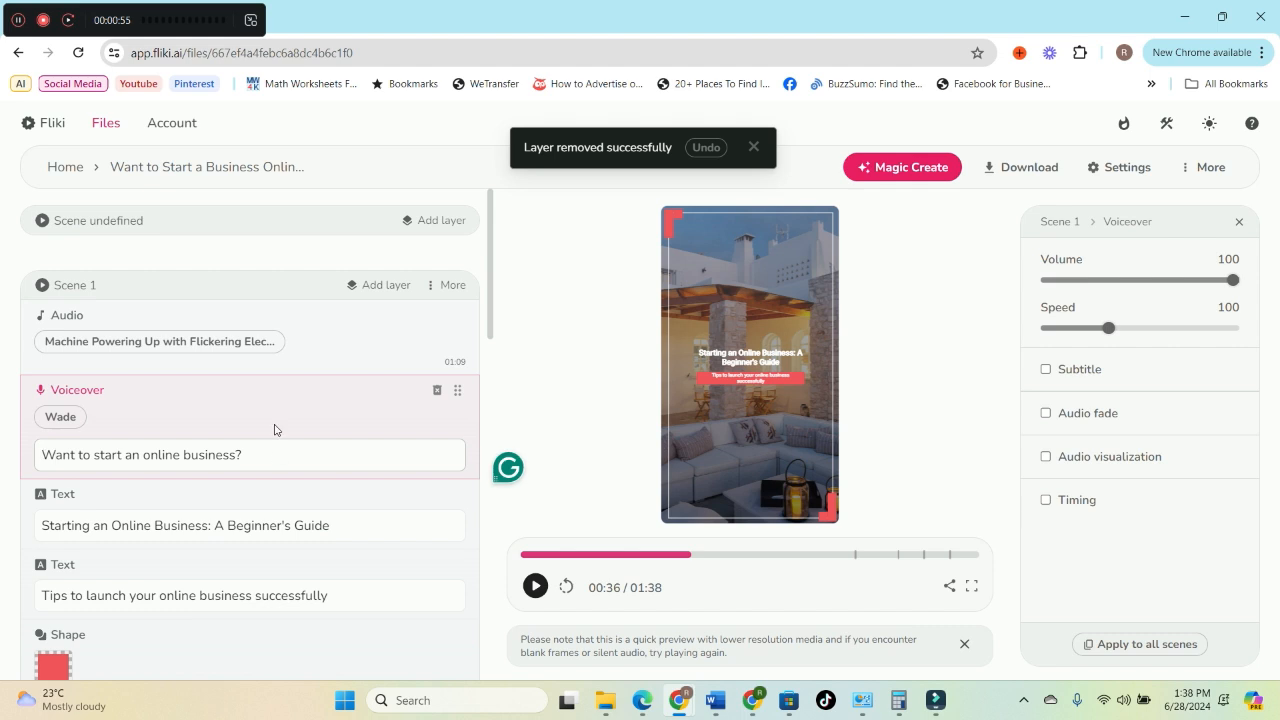
# Step: Inspect the red corner shapes of Scene 1 and their size and position properties
pyautogui.scroll(-3, 306, 417)
pyautogui.scroll(2, 486, 326)
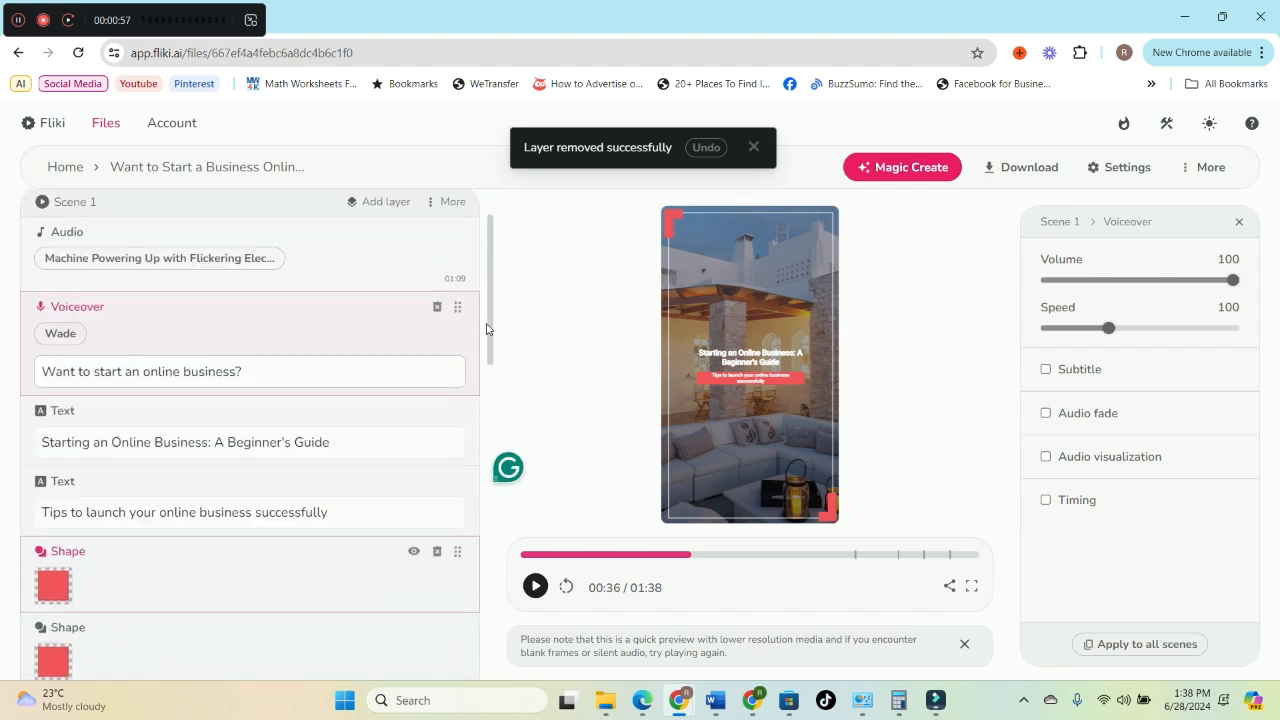
pyautogui.click(672, 217)
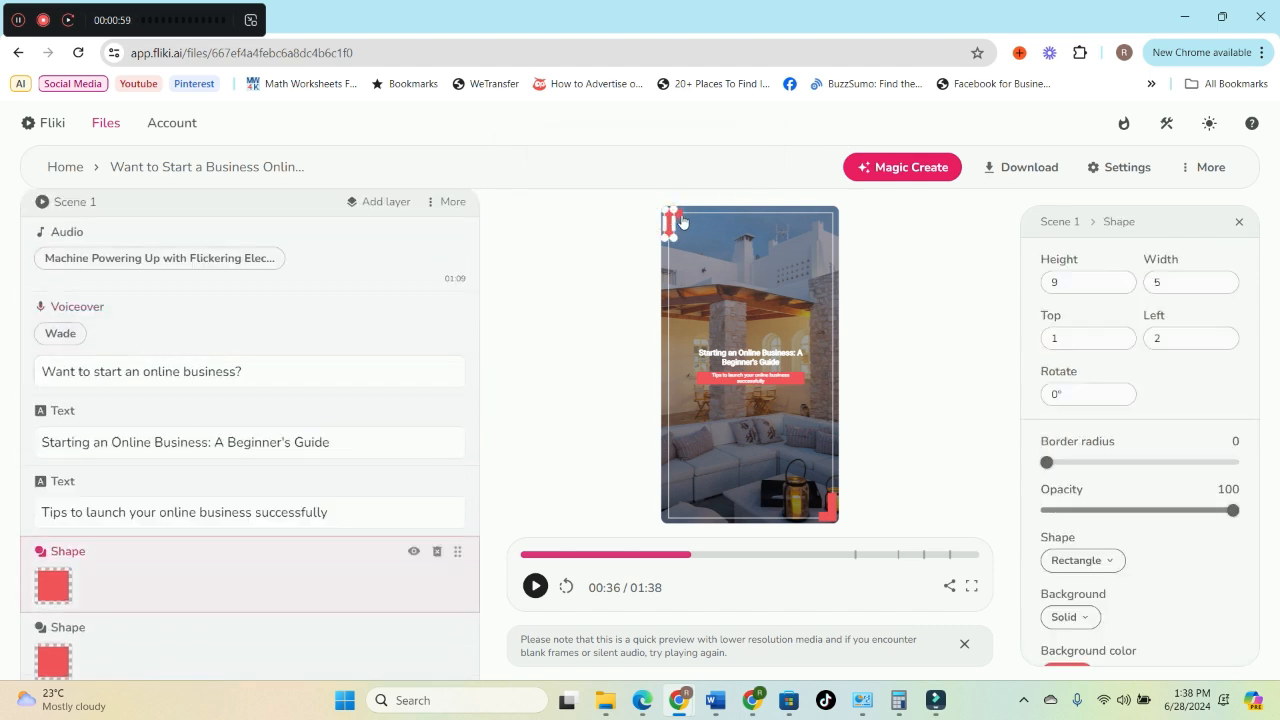
pyautogui.click(822, 519)
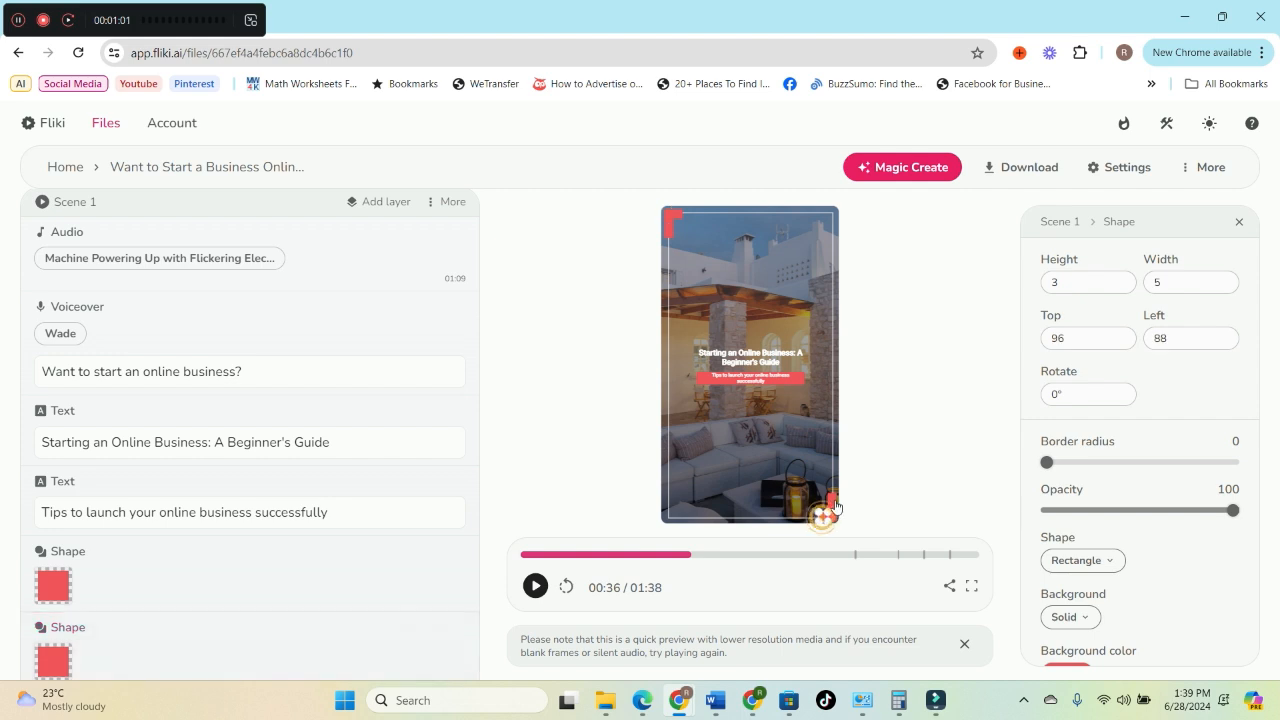
pyautogui.click(830, 505)
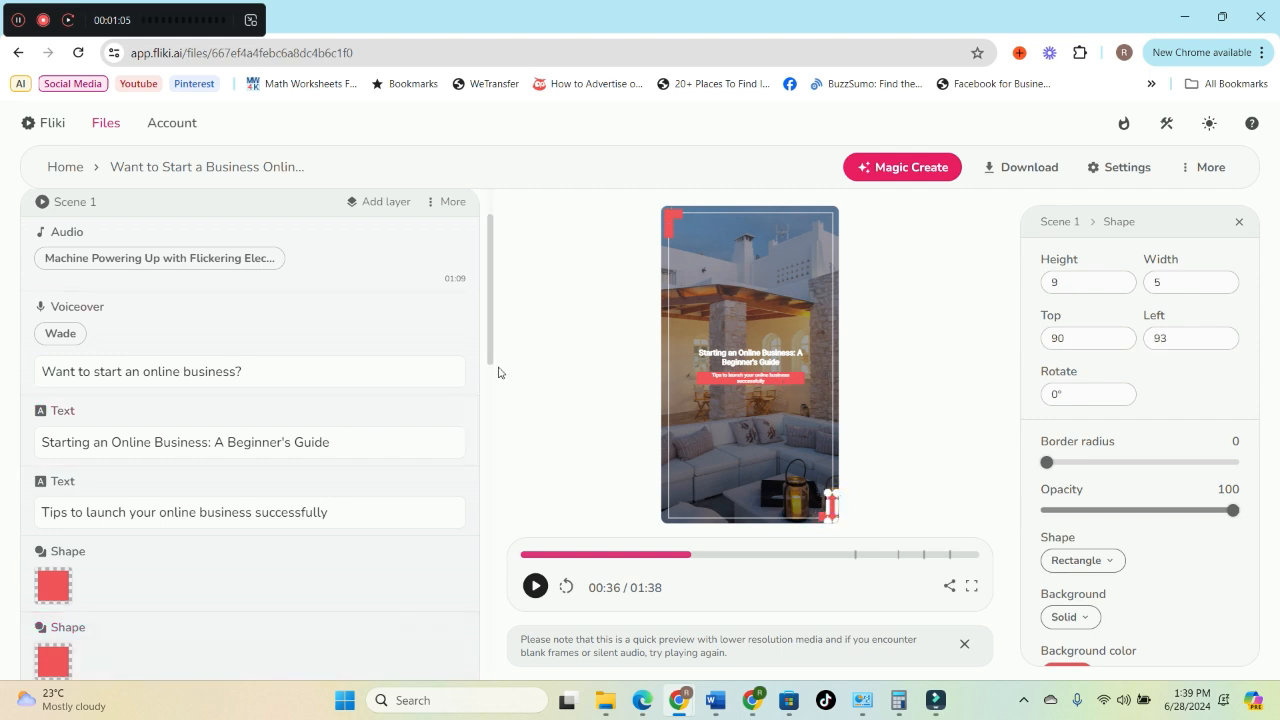
# Step: Replace the Scene 1 voiceover voice with the cloned voice and apply it to all scenes
pyautogui.click(62, 336)
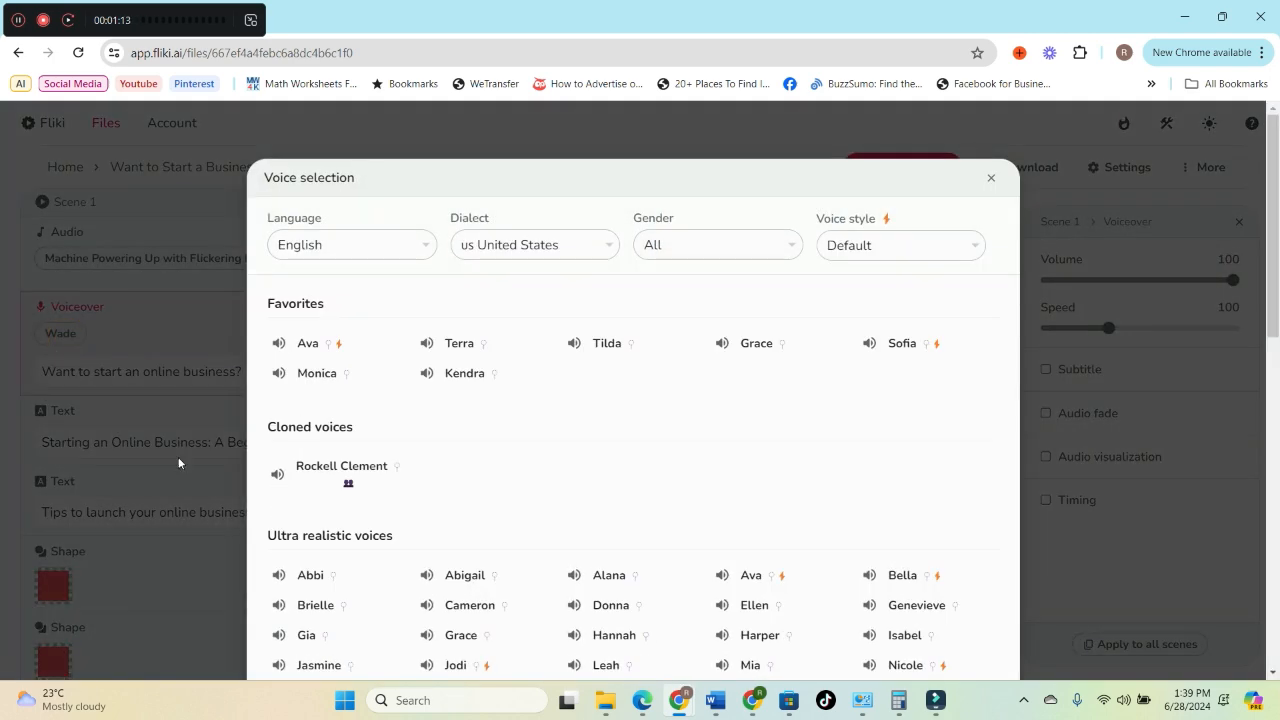
pyautogui.click(342, 468)
pyautogui.scroll(-5, 566, 500)
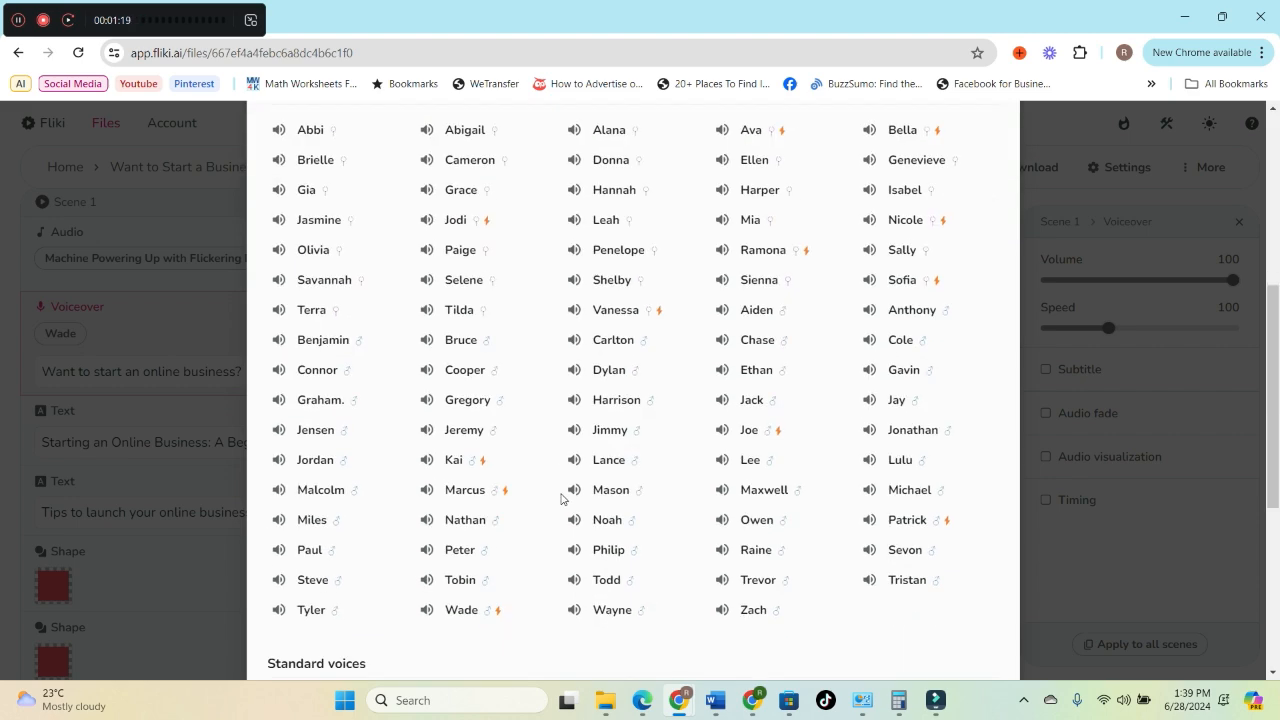
pyautogui.scroll(-5, 561, 497)
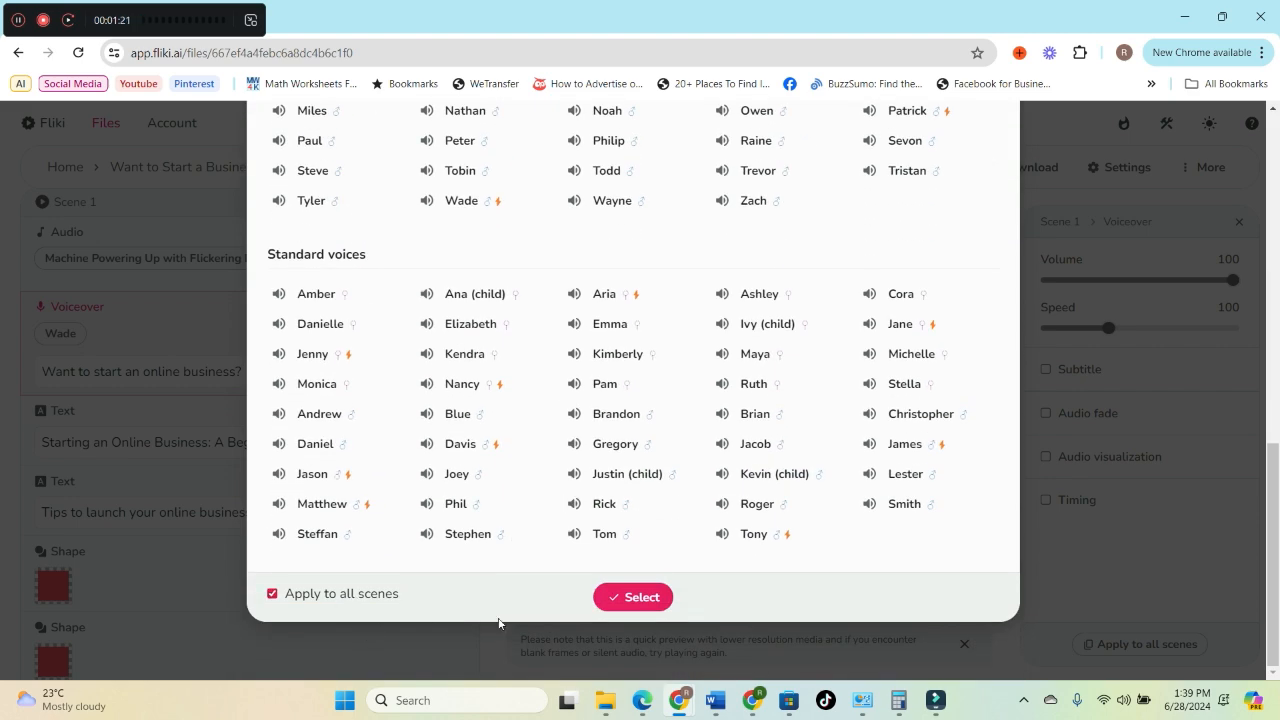
pyautogui.click(630, 597)
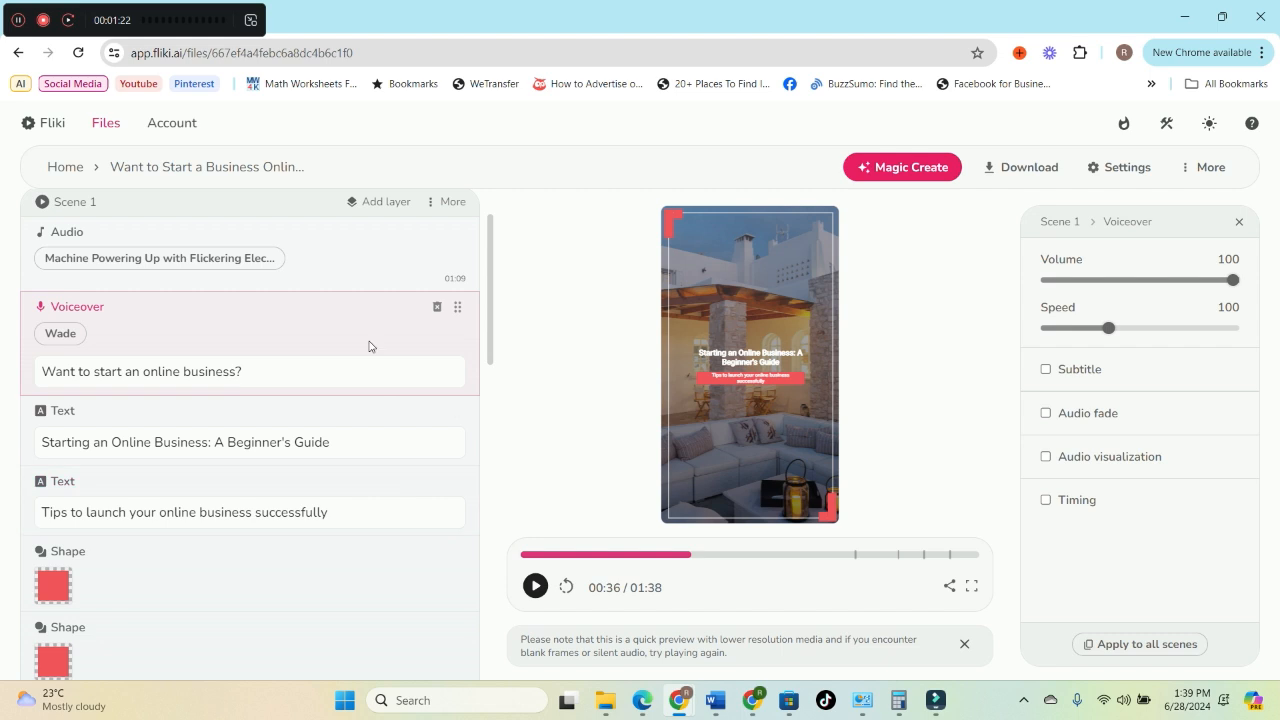
# Step: Clear both text layers in Scene 1 and move the remaining red text bar off the canvas, to Left 181
pyautogui.scroll(-2, 317, 340)
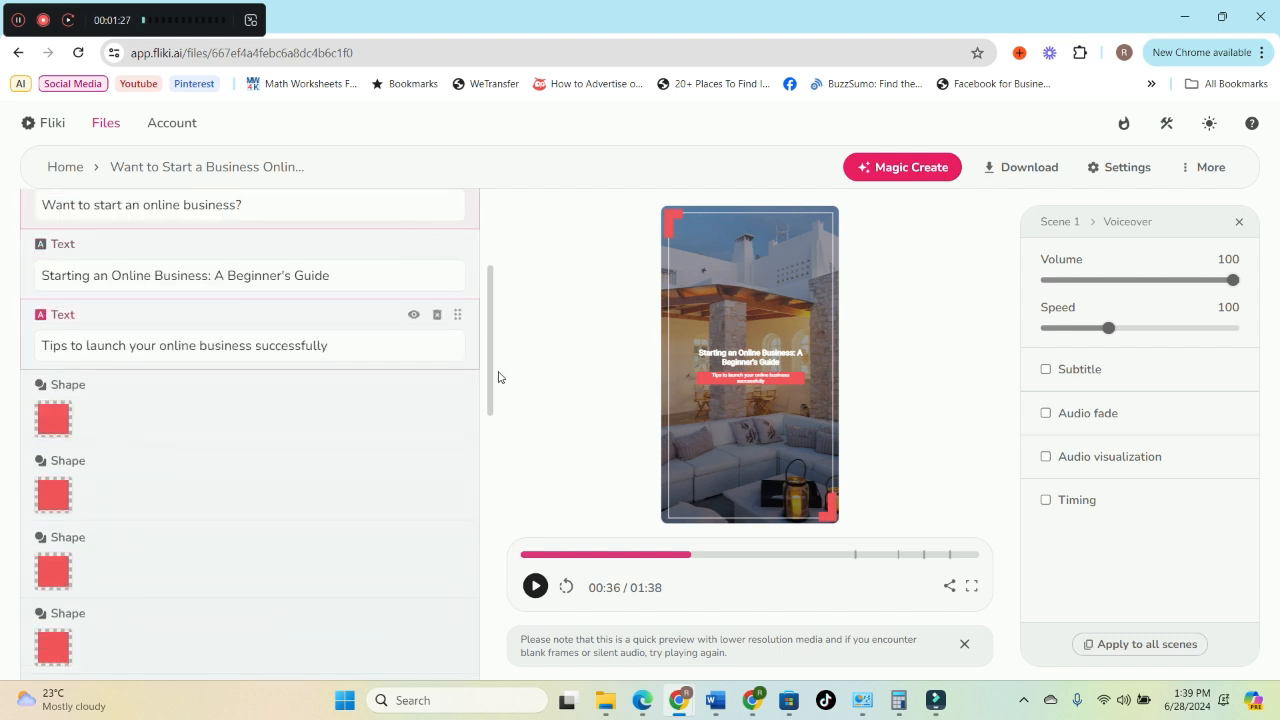
pyautogui.scroll(-2, 240, 576)
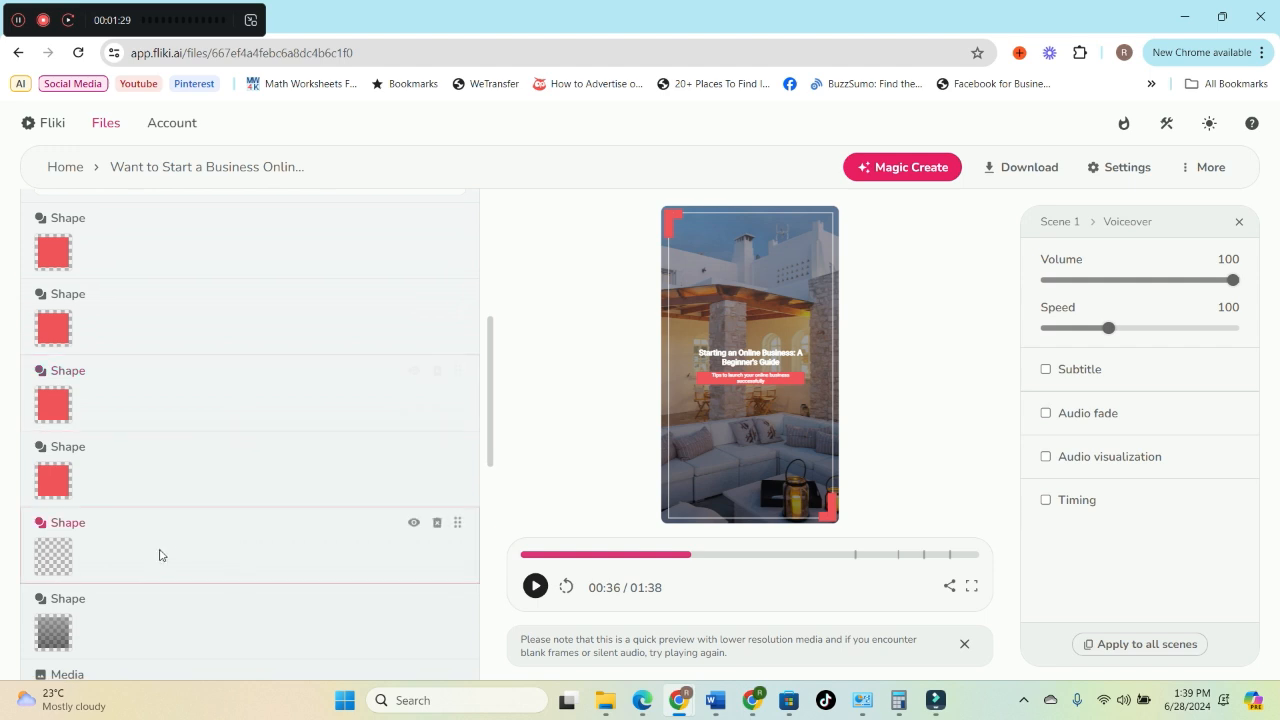
pyautogui.scroll(2, 223, 457)
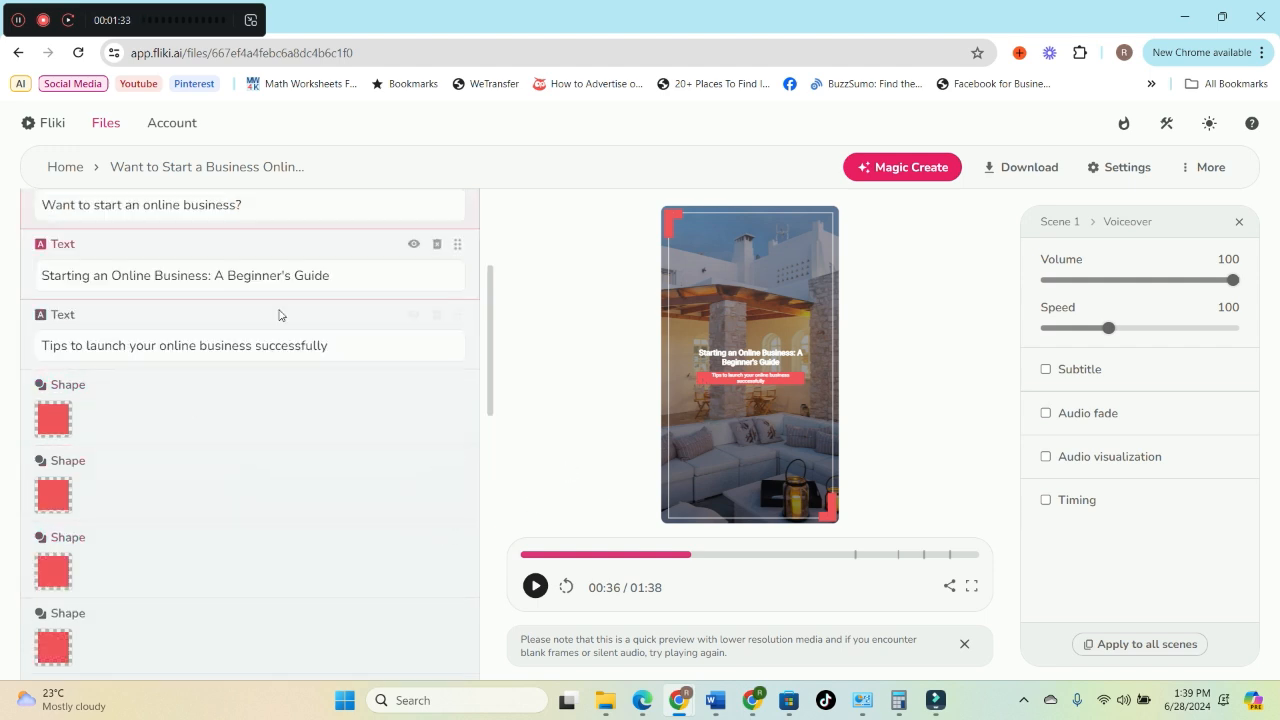
pyautogui.moveTo(330, 275); pyautogui.dragTo(2, 278)
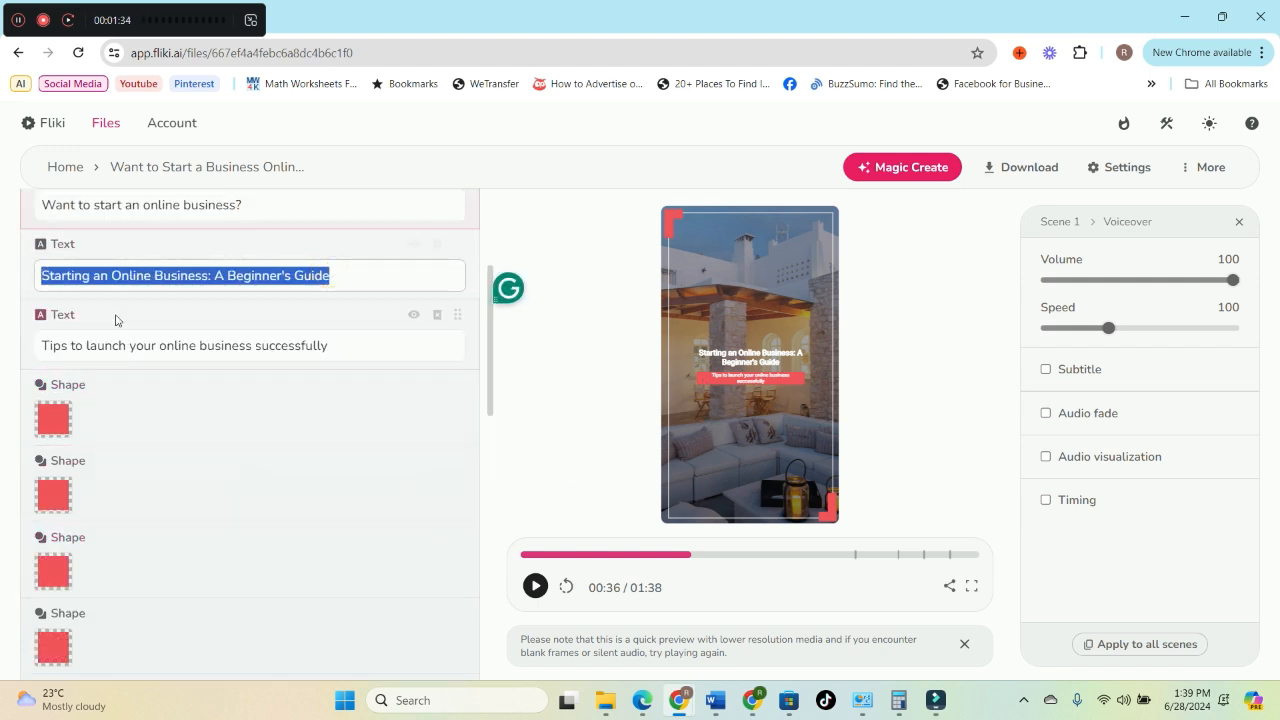
pyautogui.press('BackSpace')
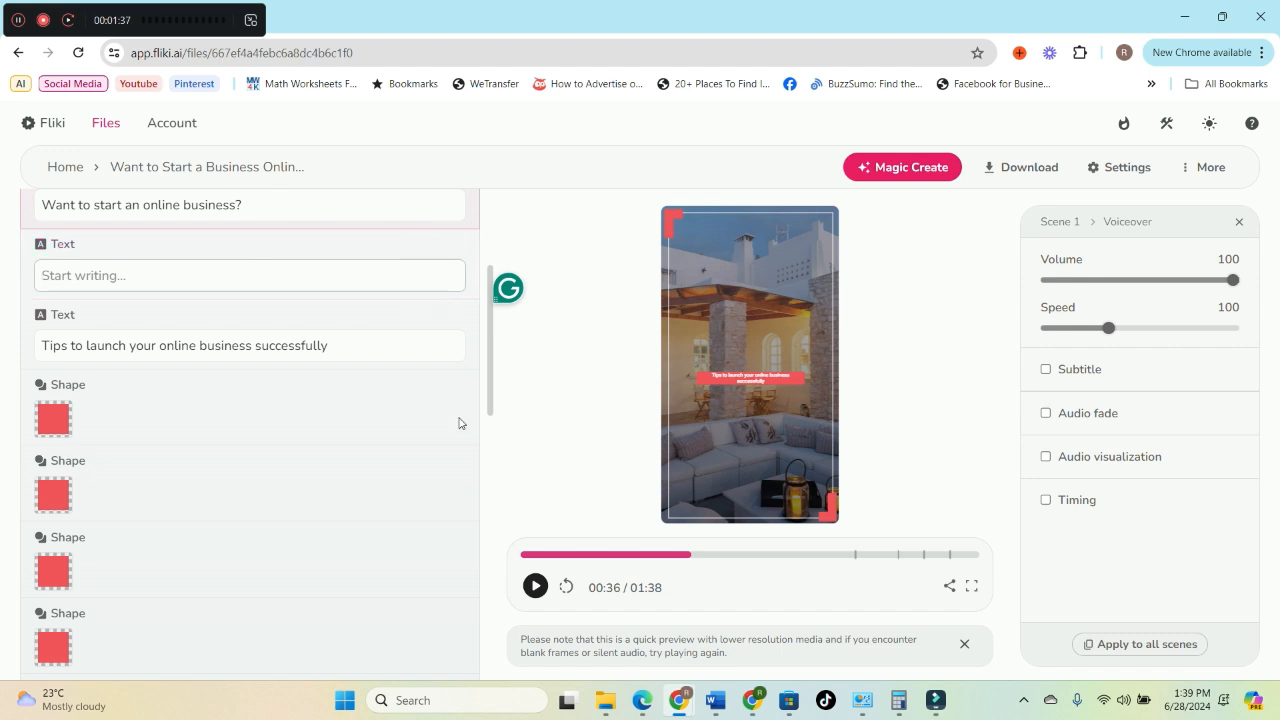
pyautogui.scroll(-2, 320, 431)
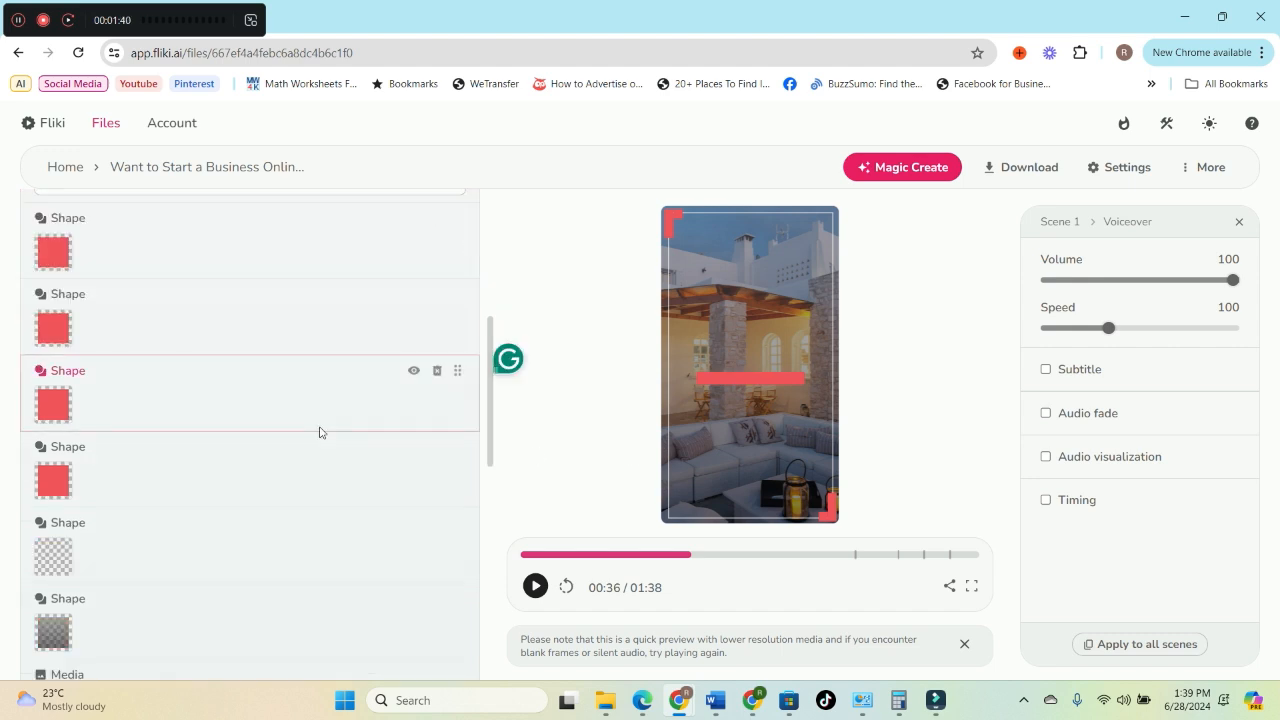
pyautogui.click(751, 378)
pyautogui.click(784, 393)
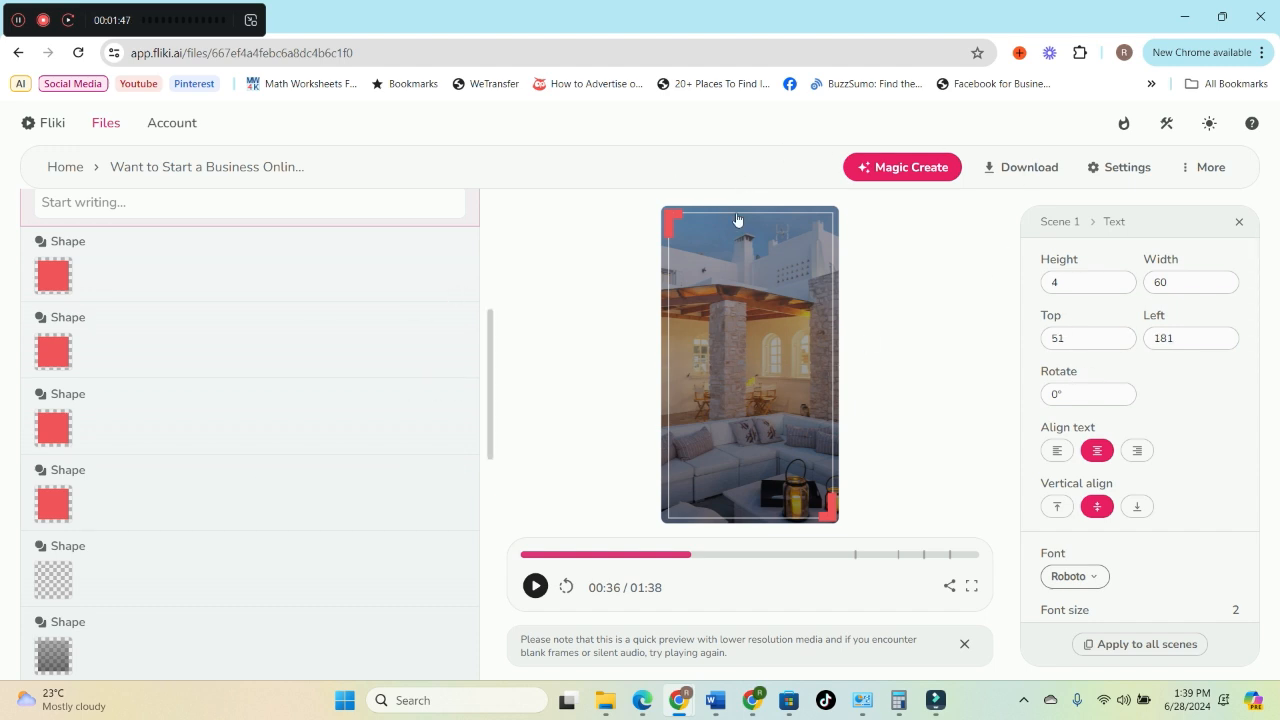
# Step: Examine Scene 1's layer stack, including the properties of the full-frame gradient overlay shape
pyautogui.scroll(-2, 93, 439)
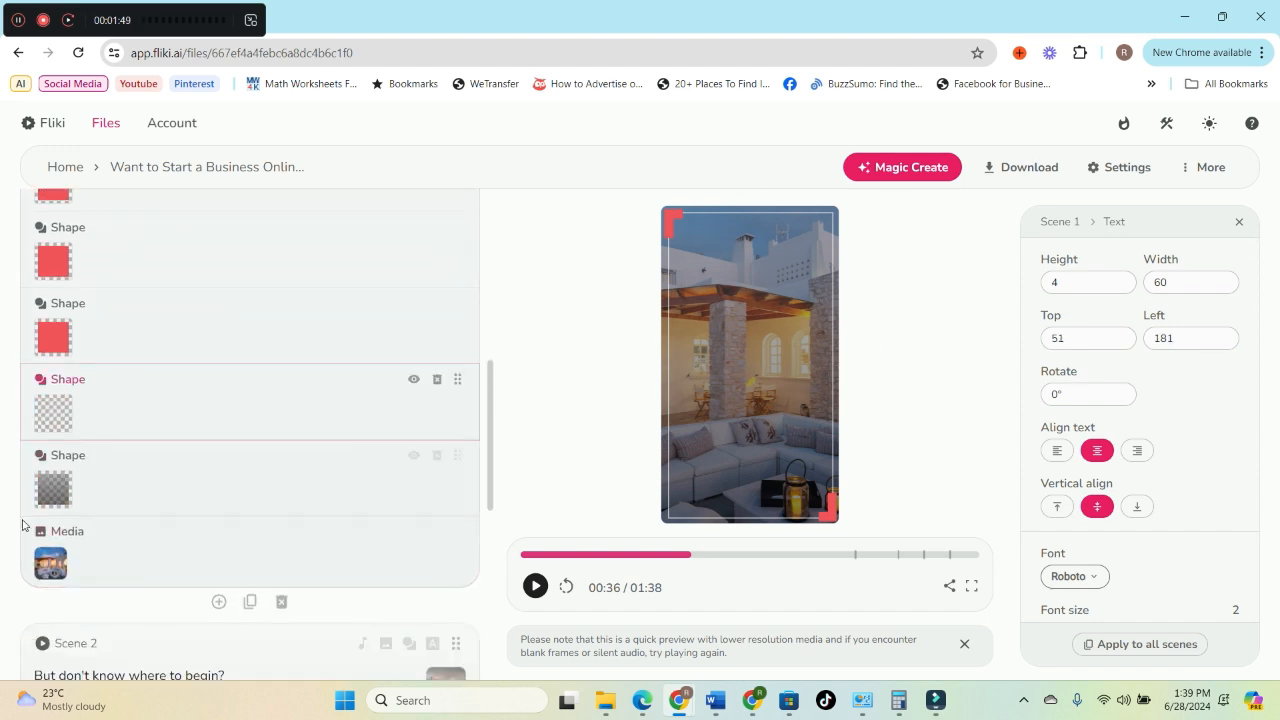
pyautogui.click(60, 487)
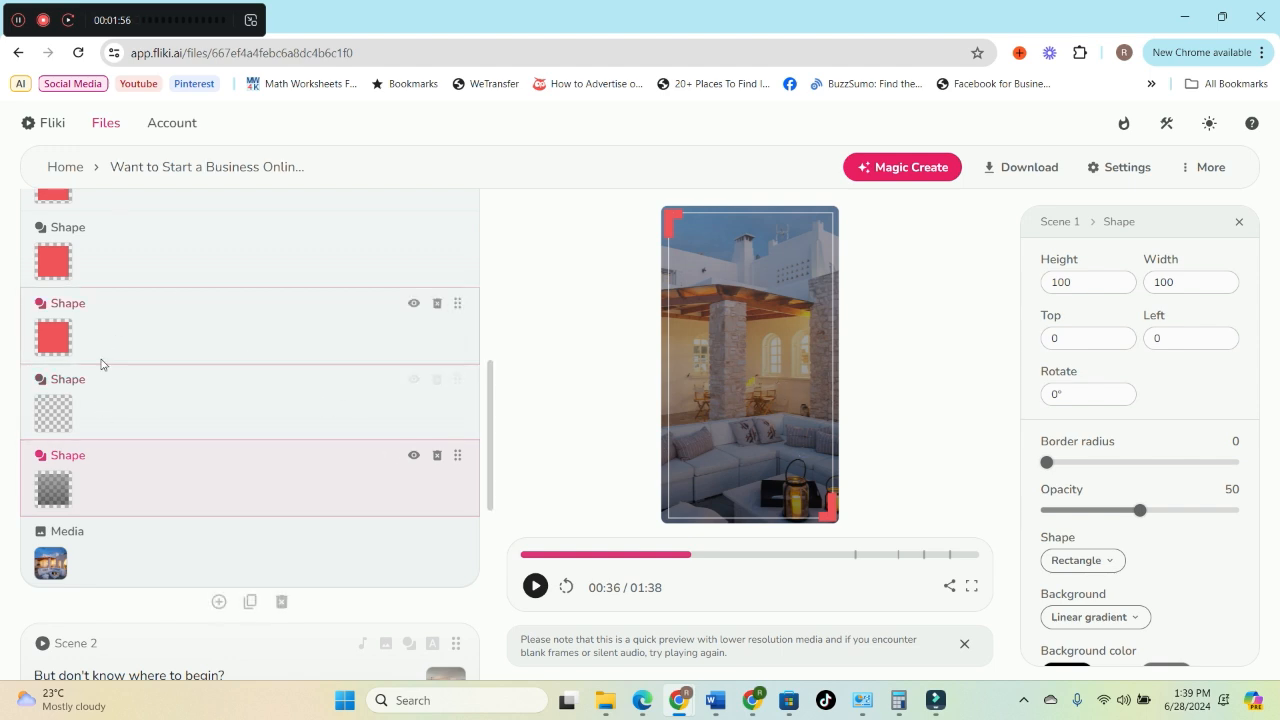
pyautogui.scroll(3, 141, 364)
pyautogui.scroll(-2, 141, 364)
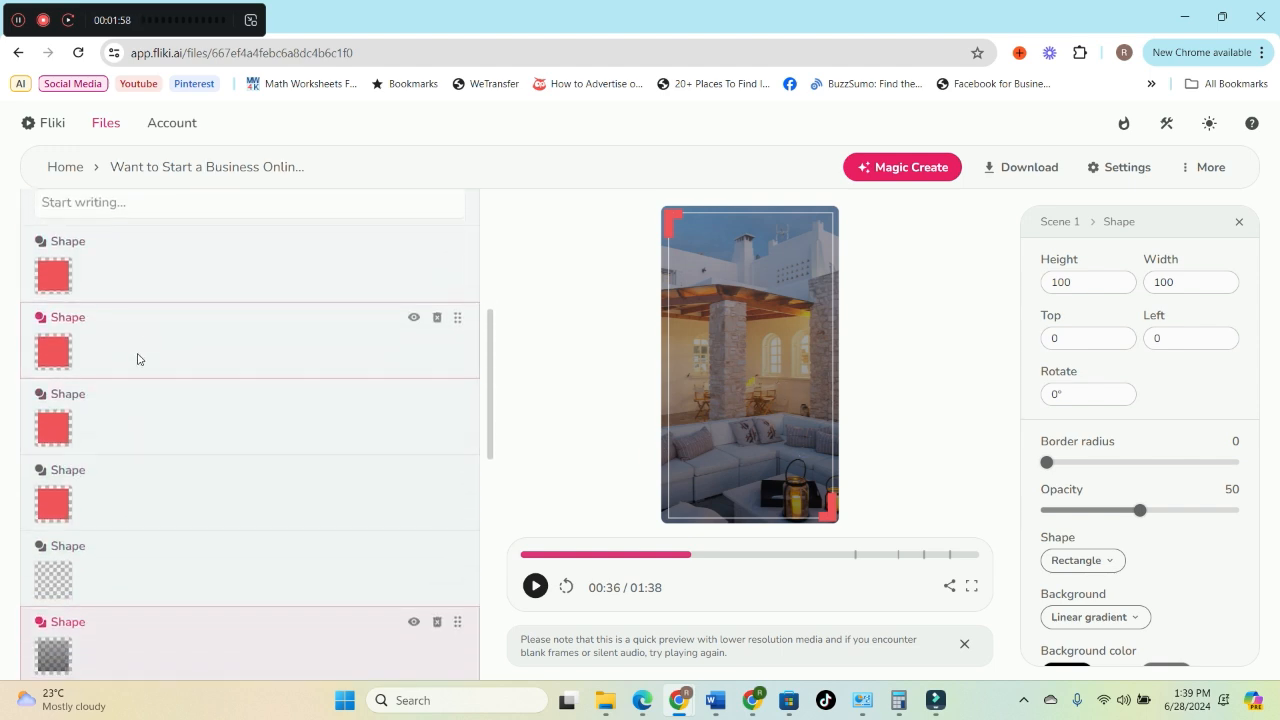
pyautogui.scroll(3, 194, 374)
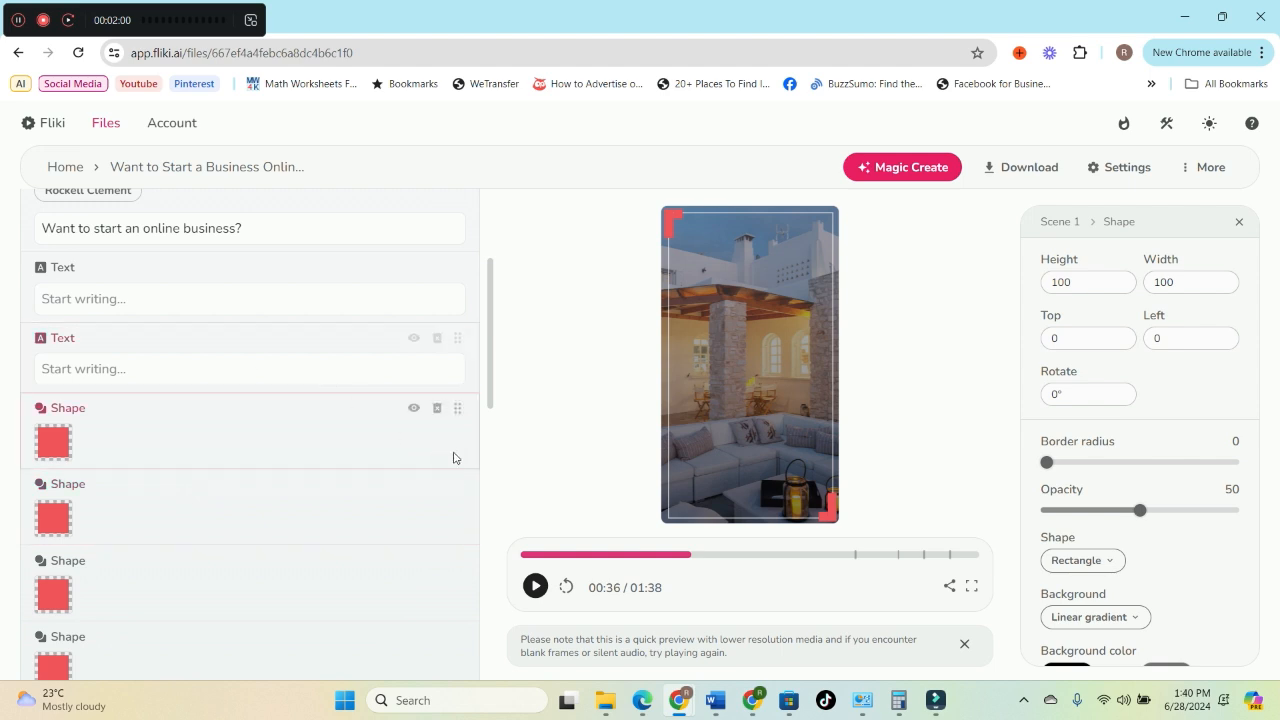
pyautogui.scroll(-1, 441, 403)
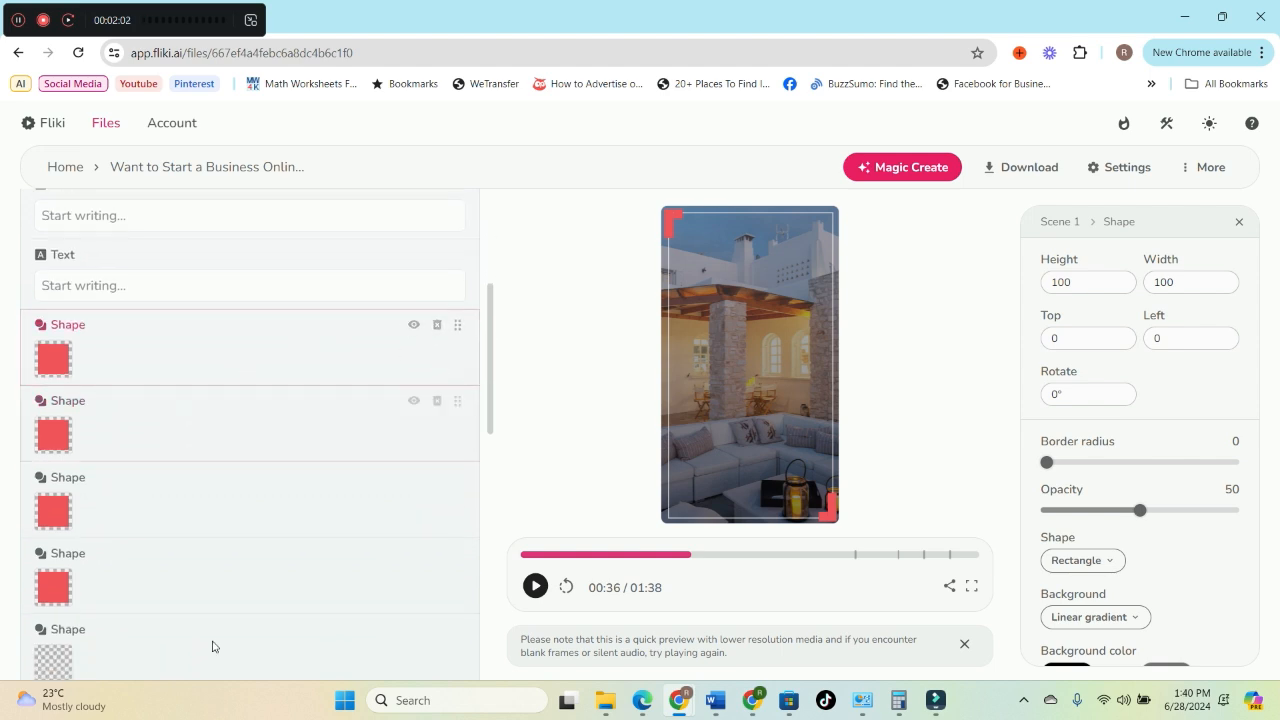
pyautogui.scroll(-5, 197, 489)
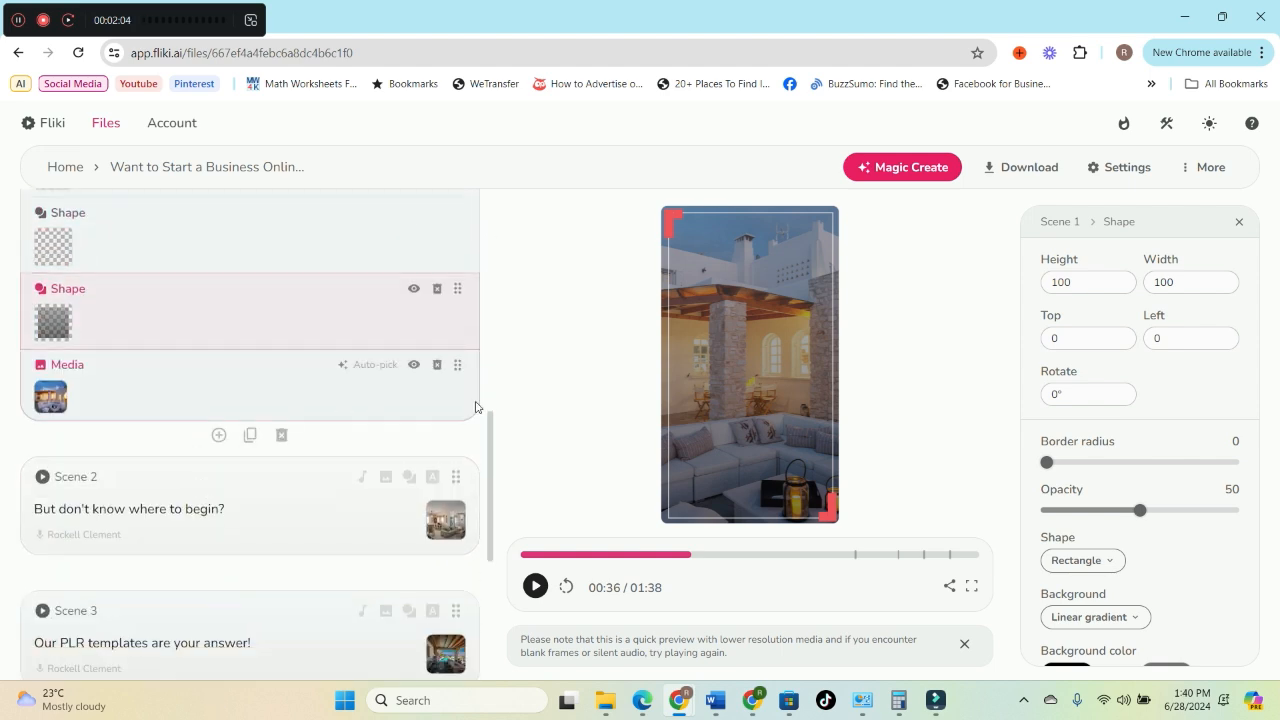
# Step: Review the replacement sources for Scene 1's background media: My library, AI generation, Favorites and the Stock library
pyautogui.click(53, 390)
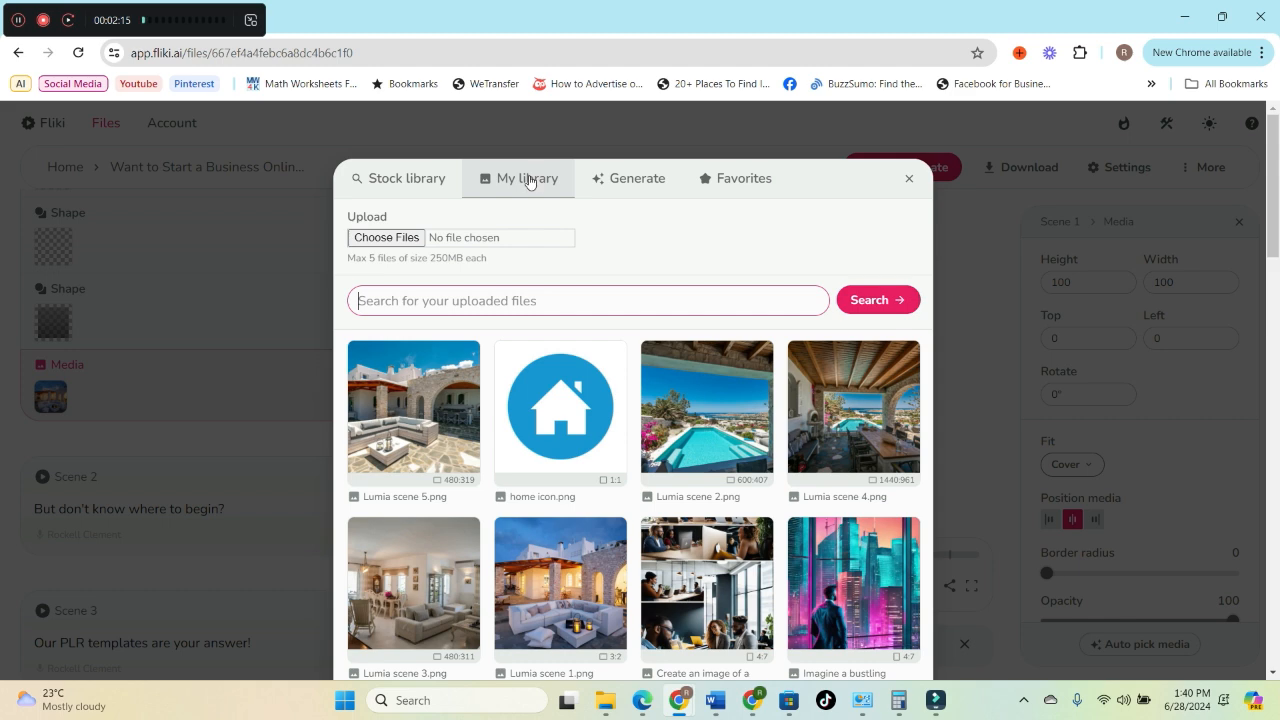
pyautogui.click(630, 193)
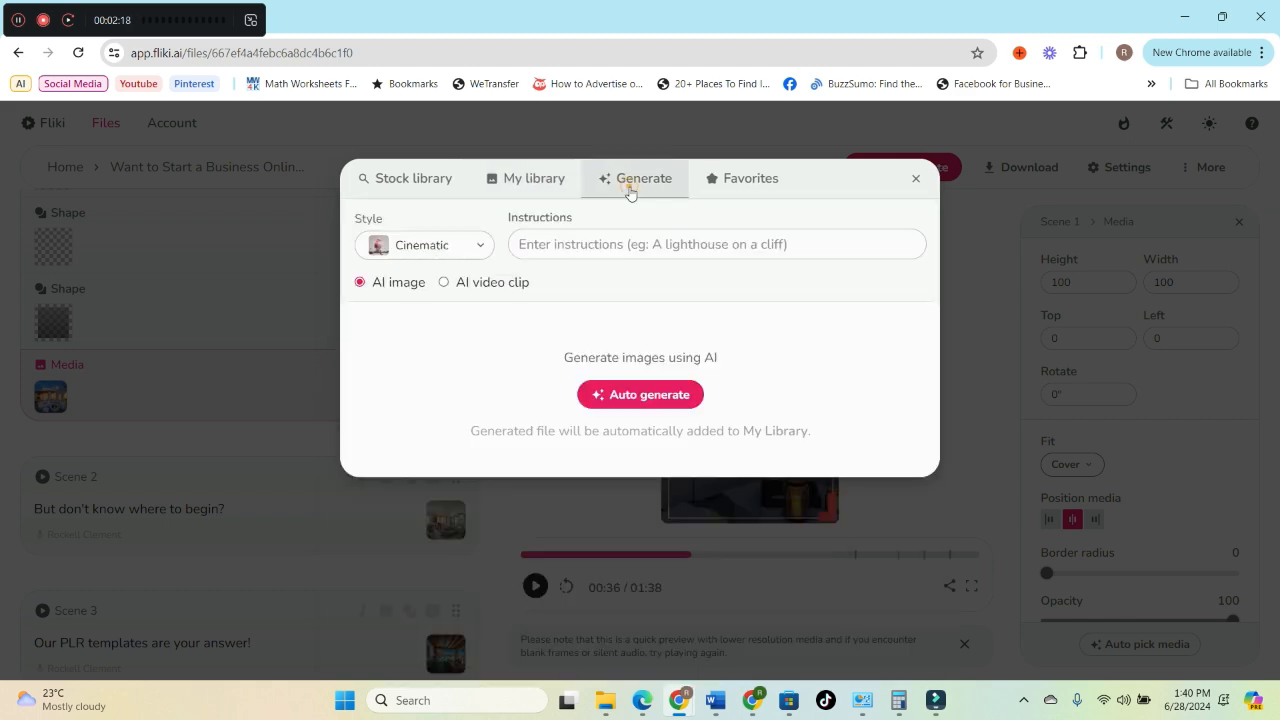
pyautogui.click(750, 180)
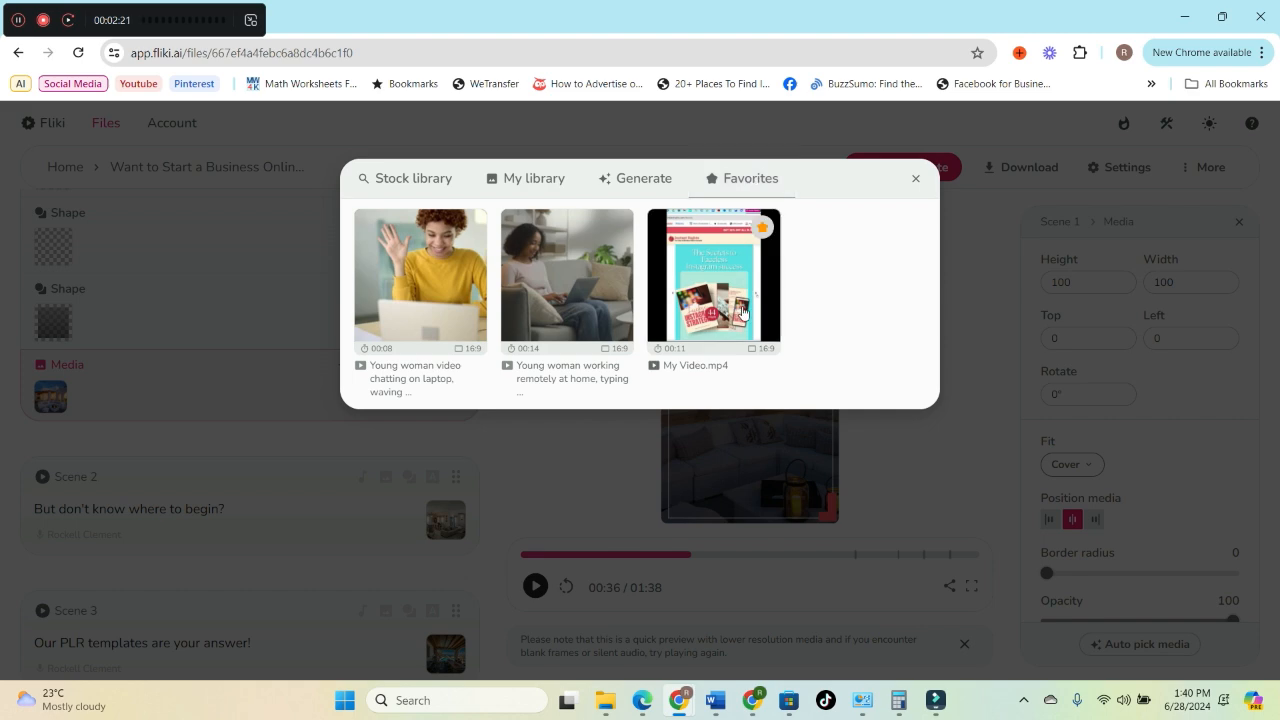
pyautogui.click(443, 180)
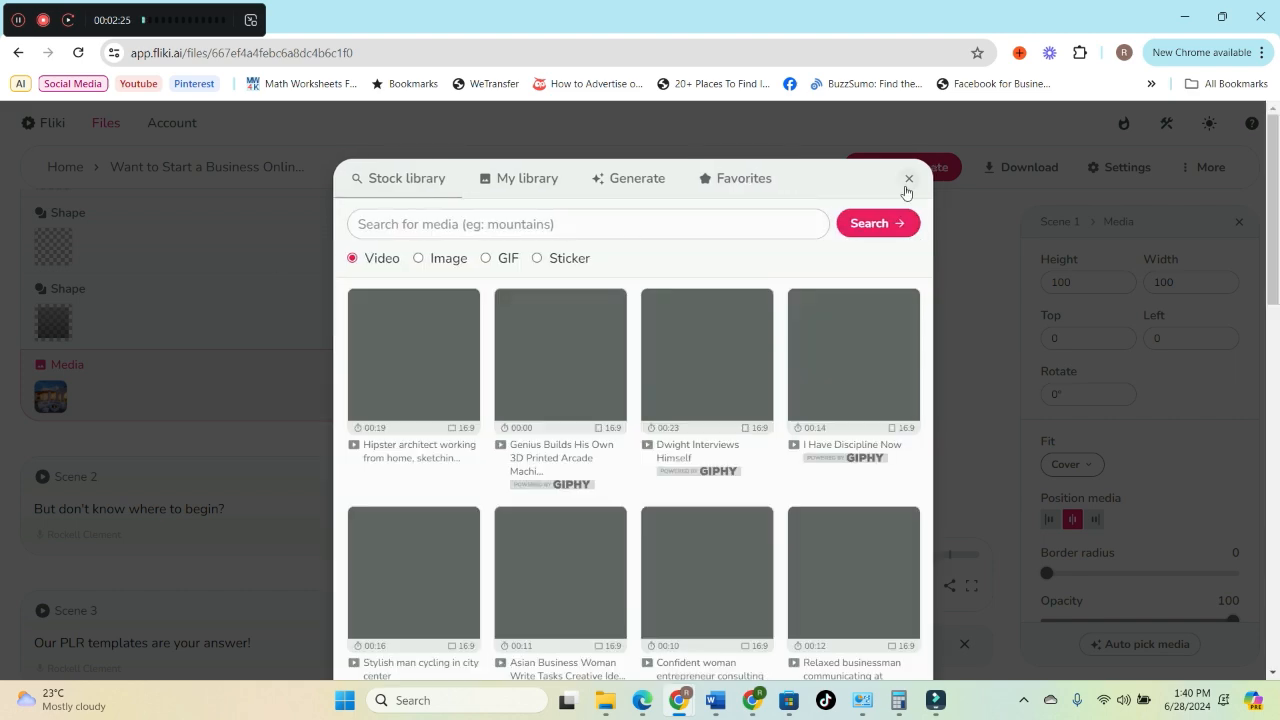
# Step: Close the media picker without replacing anything and preview the video from the beginning, pausing in Scene 2
pyautogui.click(908, 179)
pyautogui.scroll(5, 280, 360)
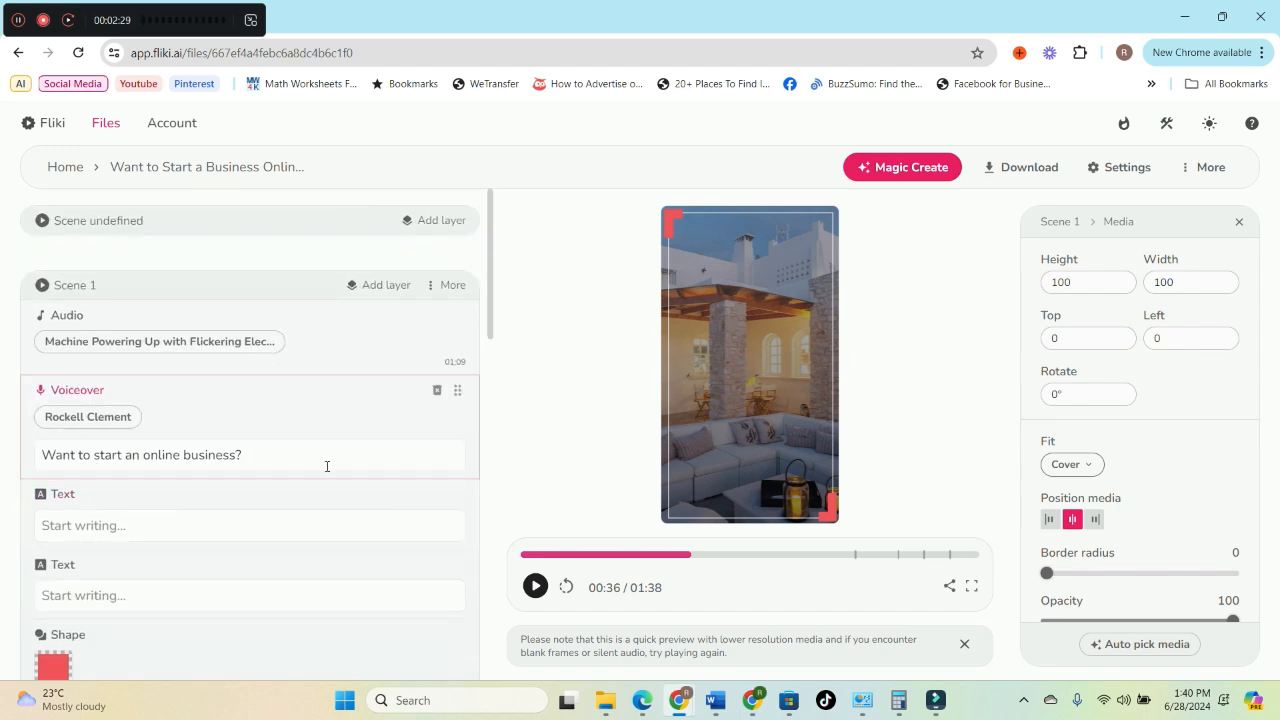
pyautogui.scroll(-2, 327, 466)
pyautogui.scroll(2, 349, 494)
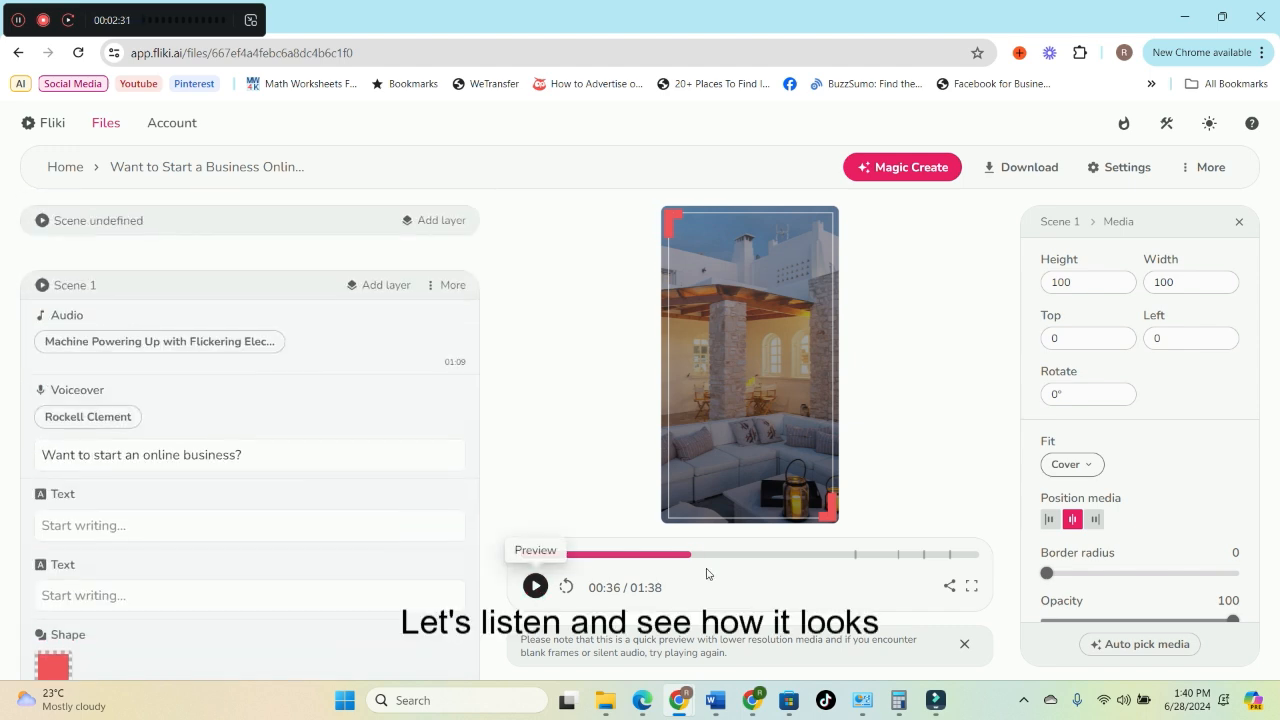
pyautogui.click(524, 555)
pyautogui.click(535, 586)
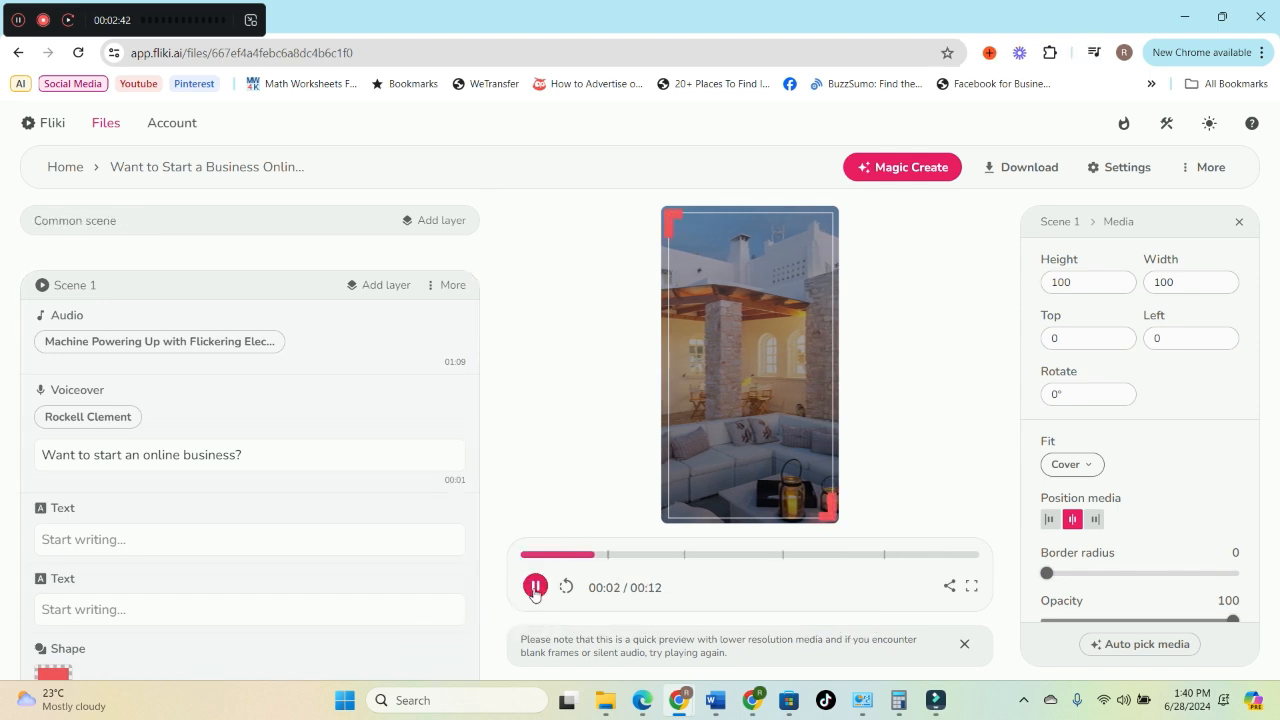
pyautogui.click(535, 587)
# Step: Replace Scene 1's background media with the stock video "A pensive woman looks at the documents"
pyautogui.scroll(-3, 251, 414)
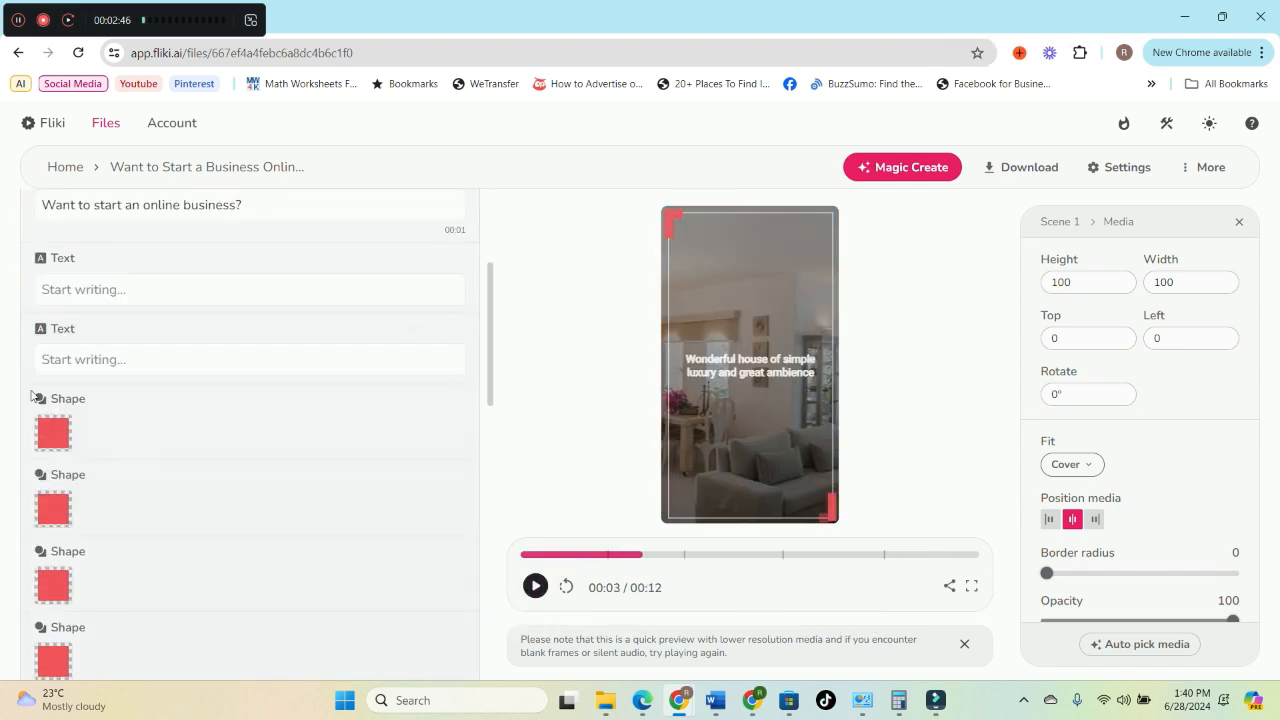
pyautogui.scroll(-3, 180, 363)
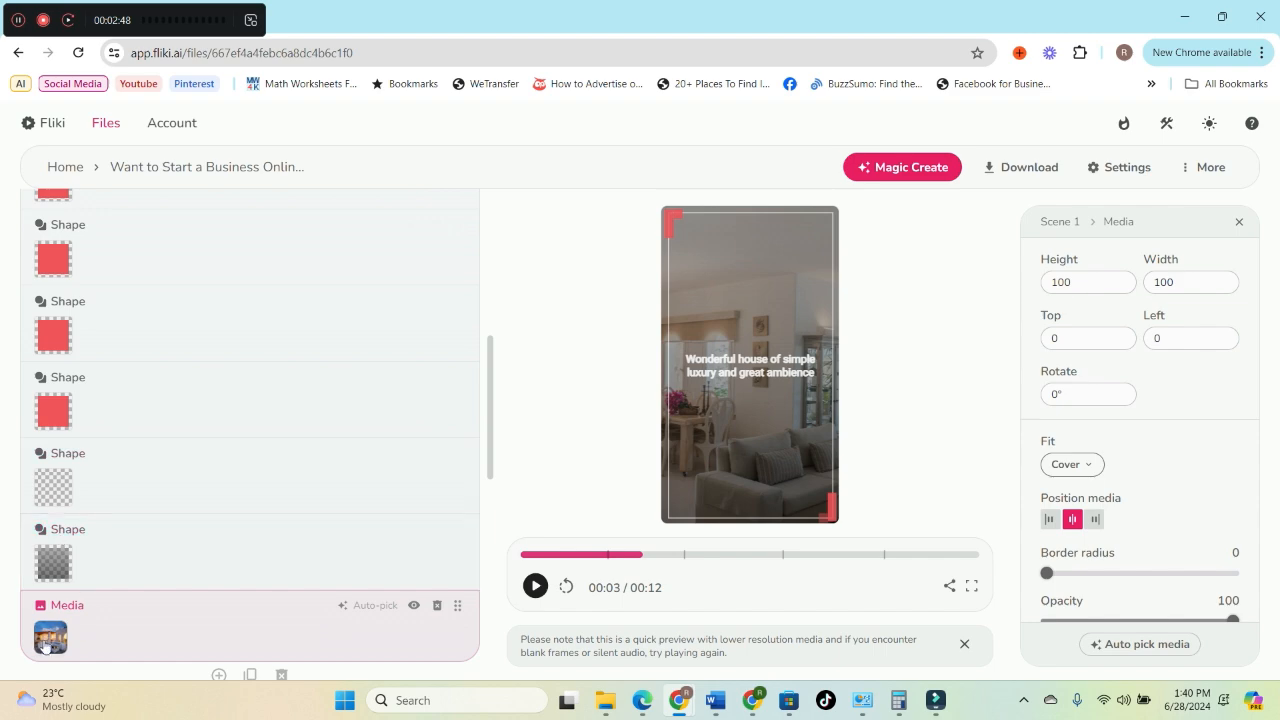
pyautogui.click(45, 645)
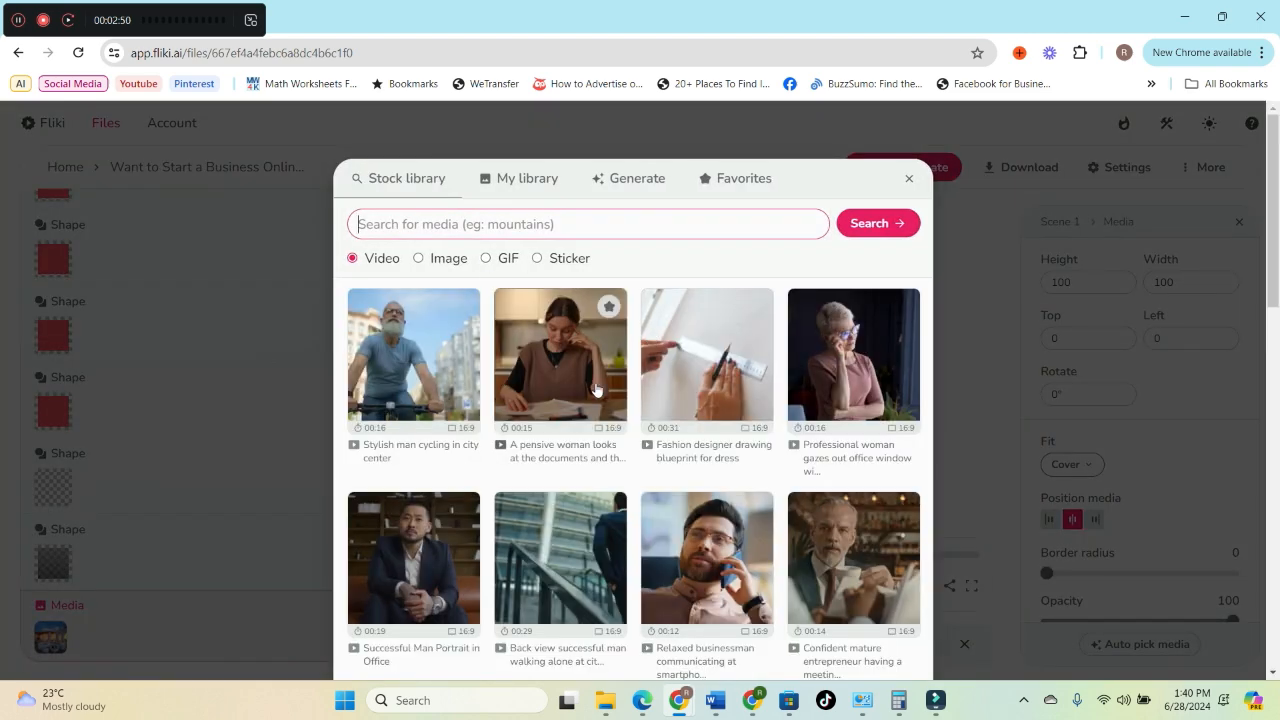
pyautogui.click(600, 372)
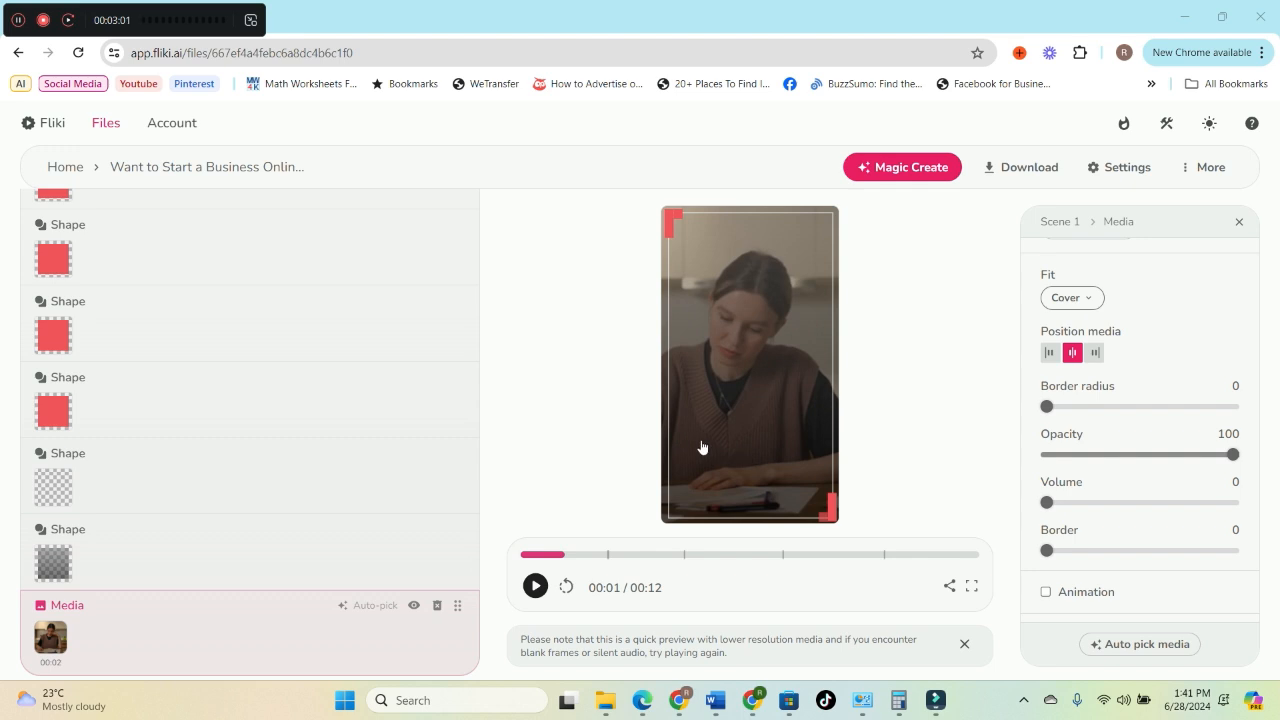
# Step: Review the effect types and animation options for Scene 1's media, leave them unchanged, and return the playhead to the start
pyautogui.scroll(-2, 1088, 548)
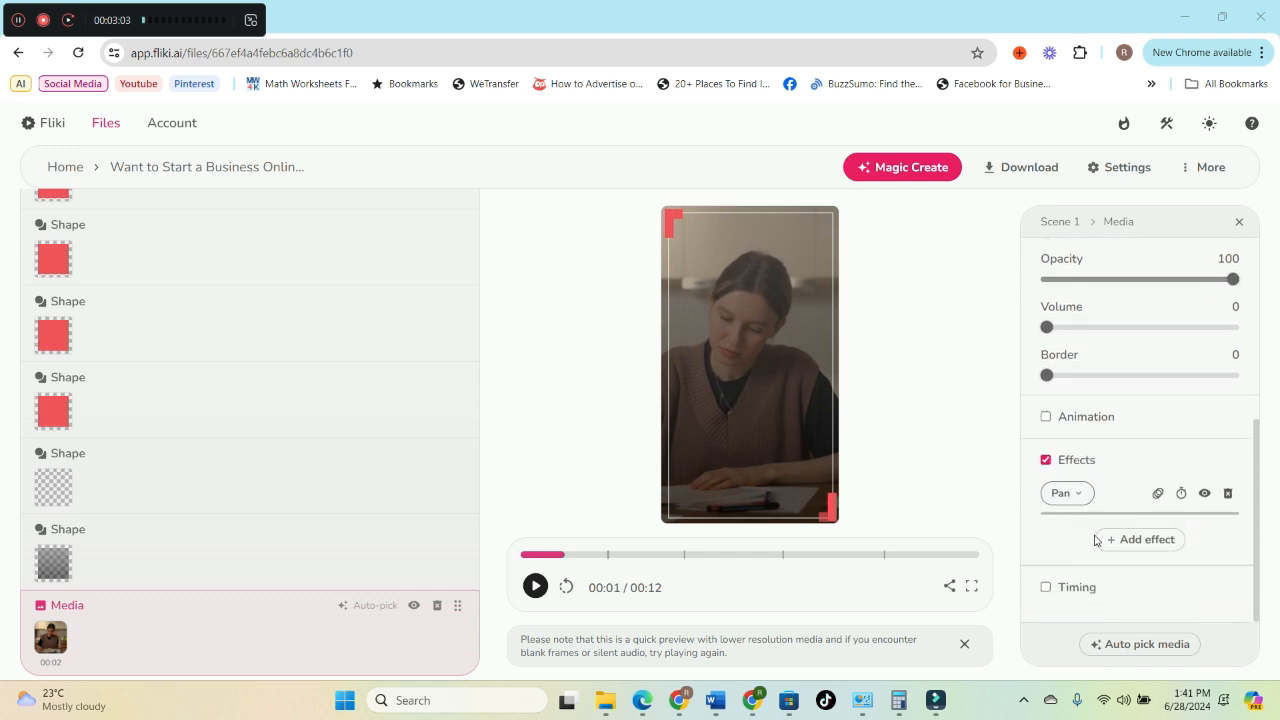
pyautogui.click(1080, 502)
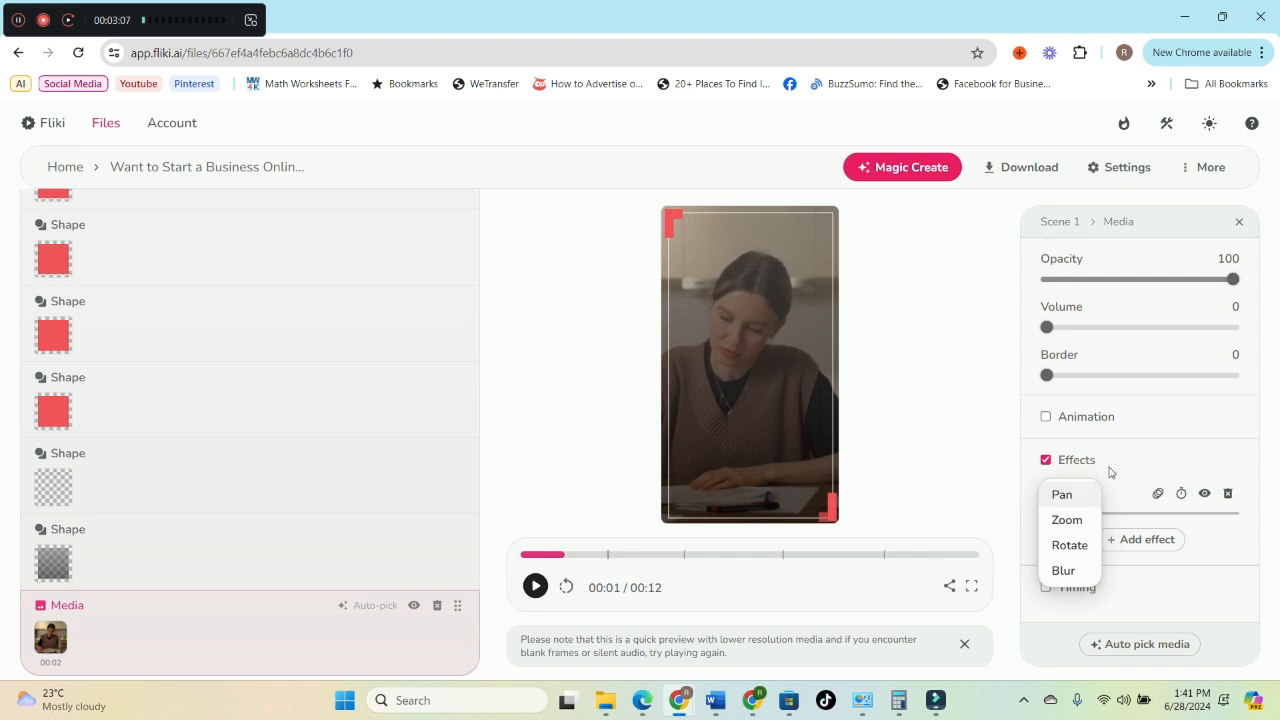
pyautogui.click(1116, 468)
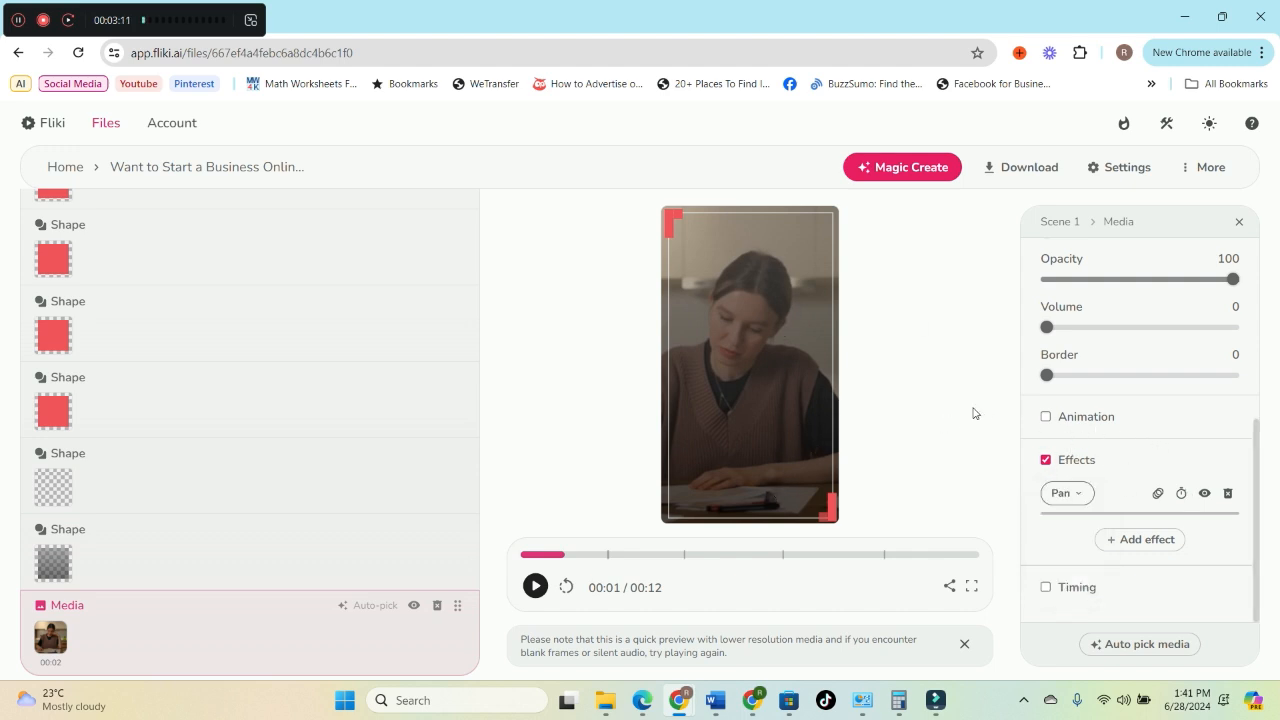
pyautogui.click(1046, 417)
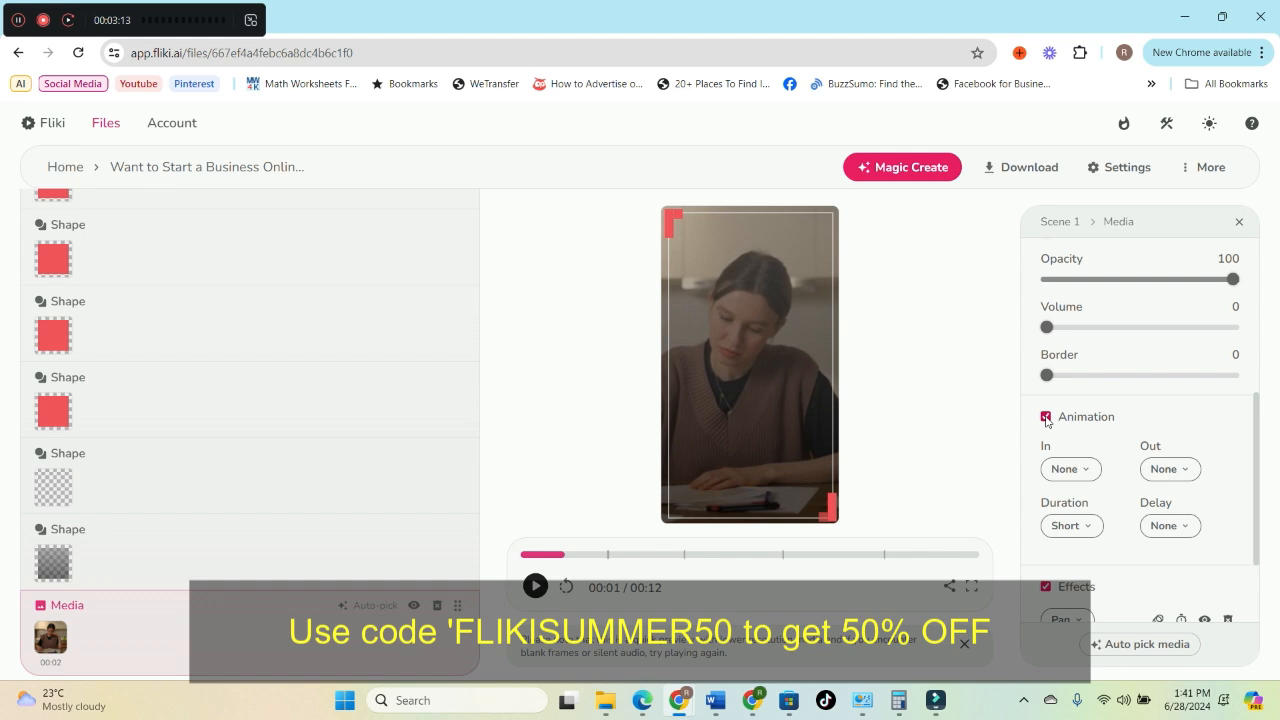
pyautogui.click(1046, 417)
pyautogui.click(1046, 417)
pyautogui.click(1046, 417)
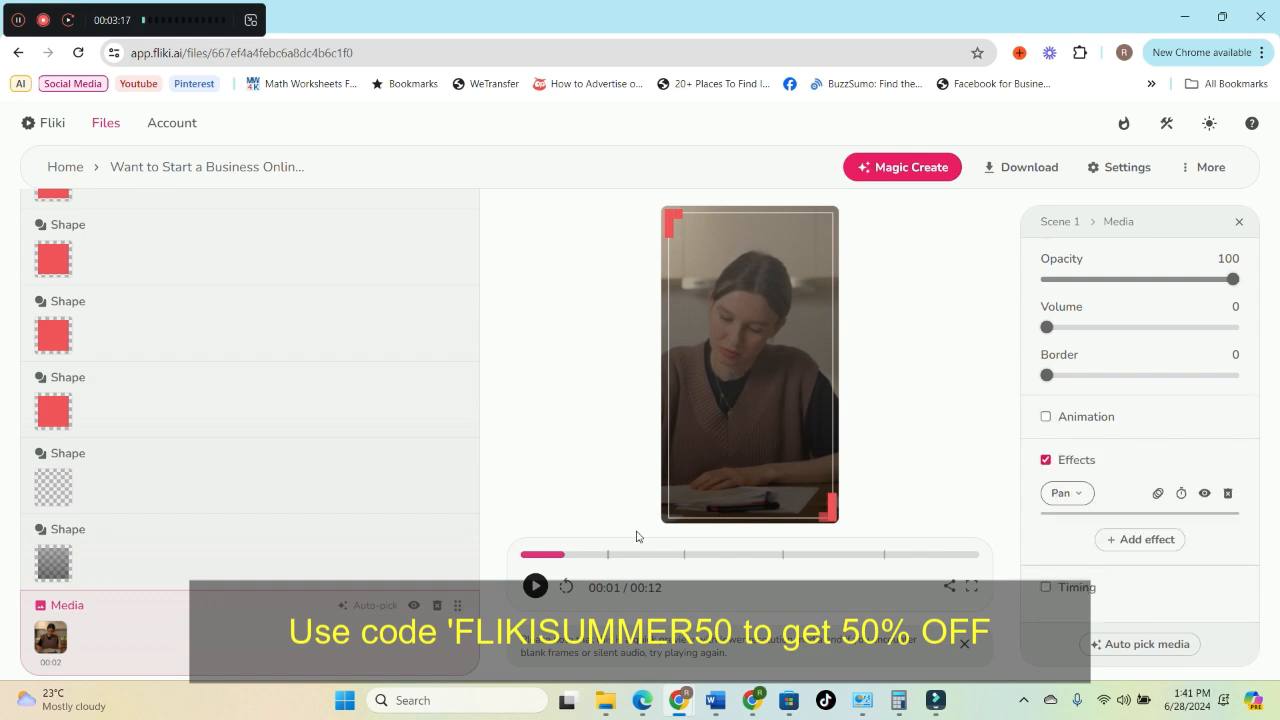
pyautogui.moveTo(557, 553); pyautogui.dragTo(481, 545)
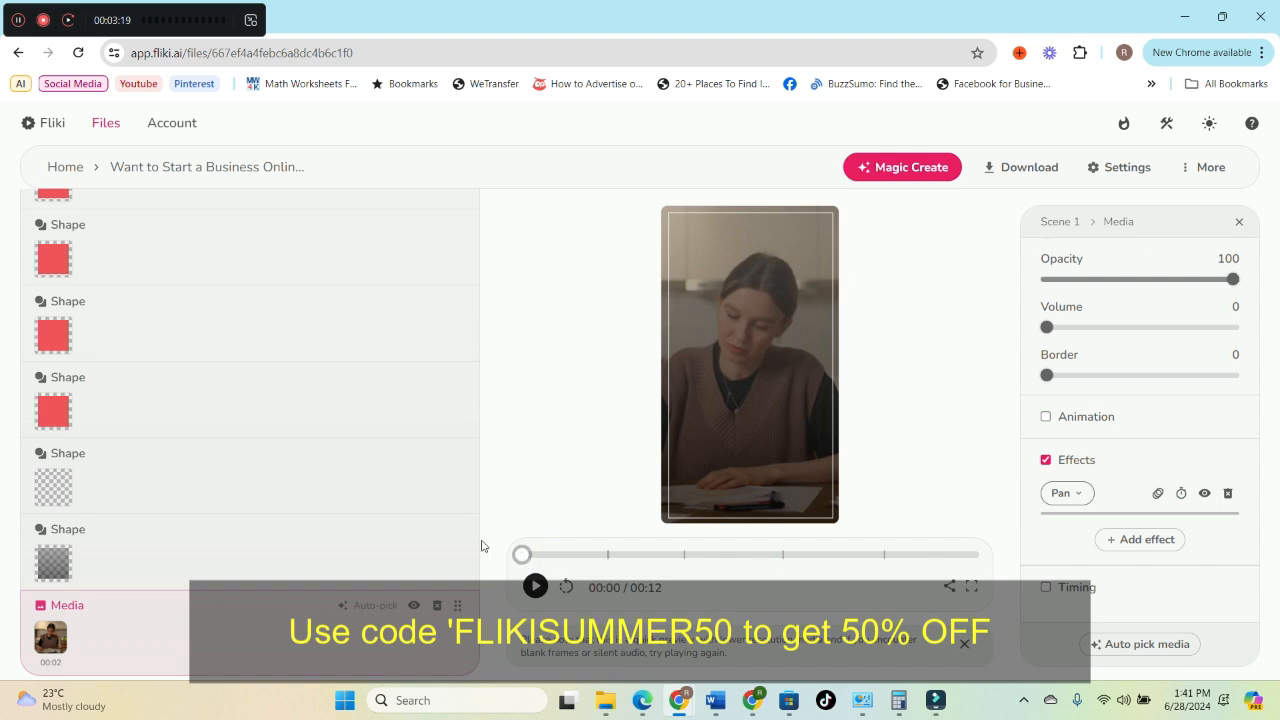
# Step: Delete Scene 2's text layer reading "Wonderful house of simple luxury and great ambience"
pyautogui.scroll(-5, 263, 480)
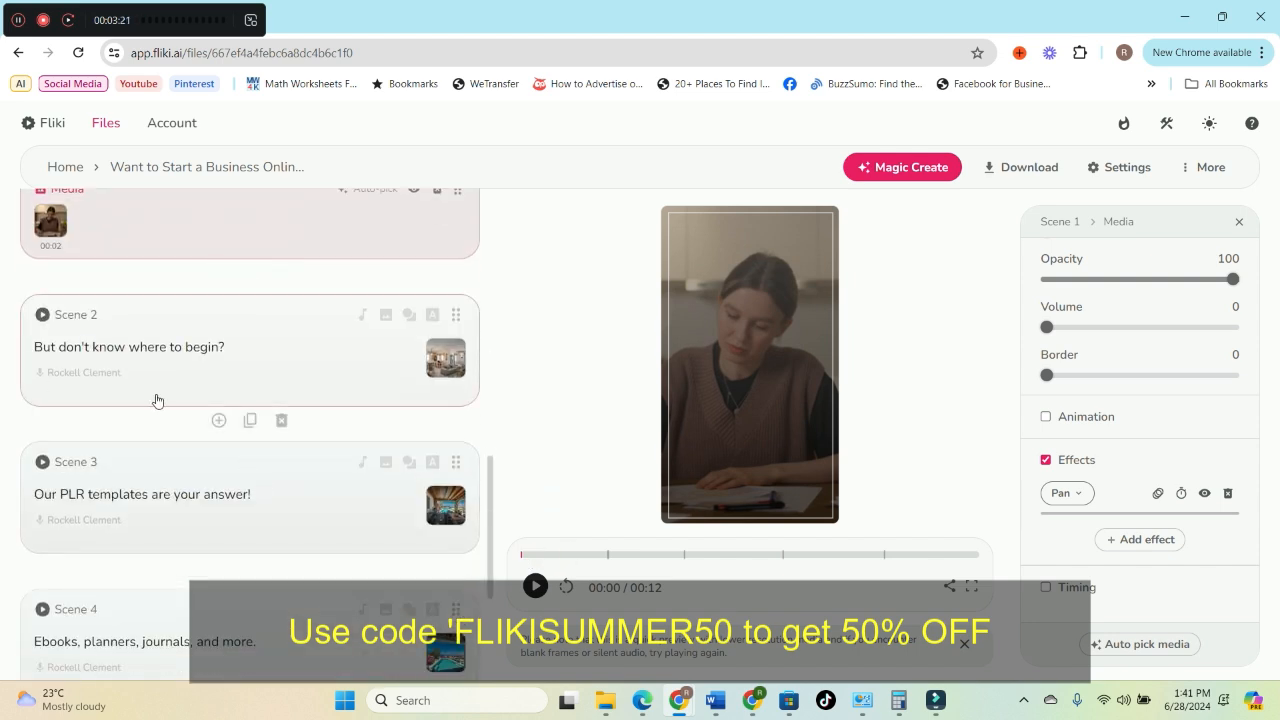
pyautogui.click(303, 364)
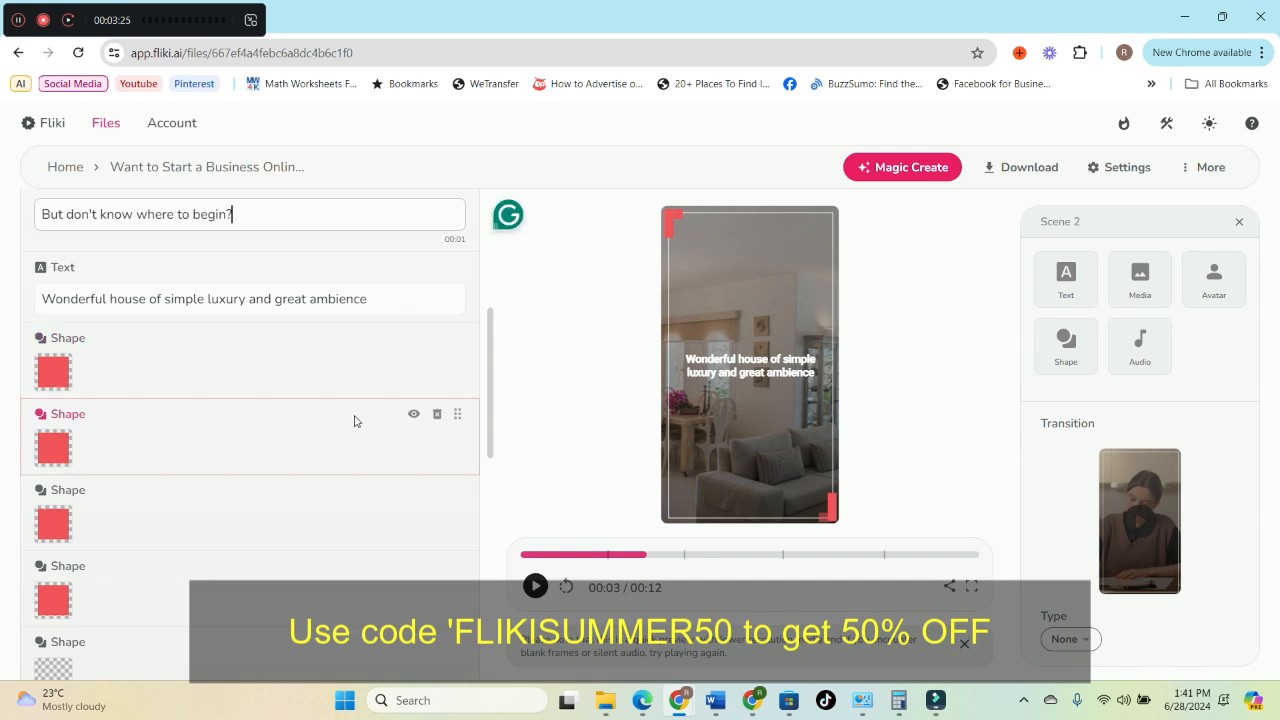
pyautogui.scroll(-6, 273, 416)
pyautogui.moveTo(42, 382); pyautogui.dragTo(368, 392)
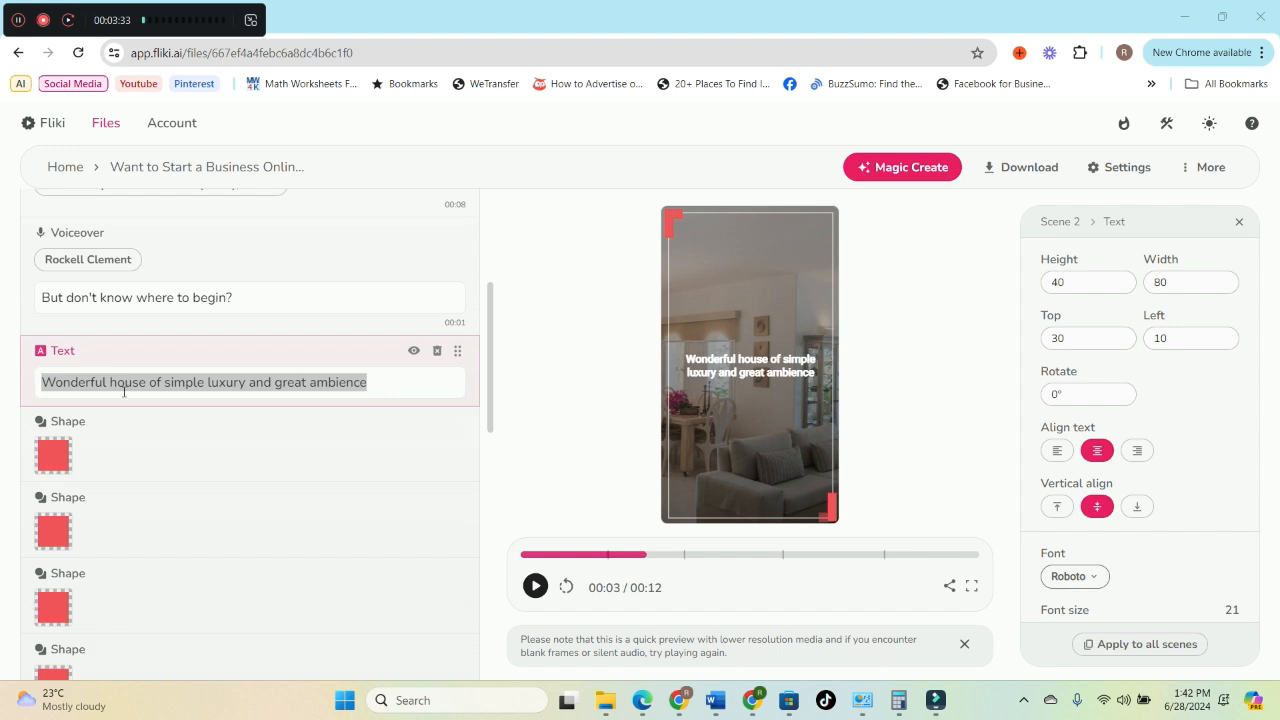
pyautogui.scroll(-3, 203, 451)
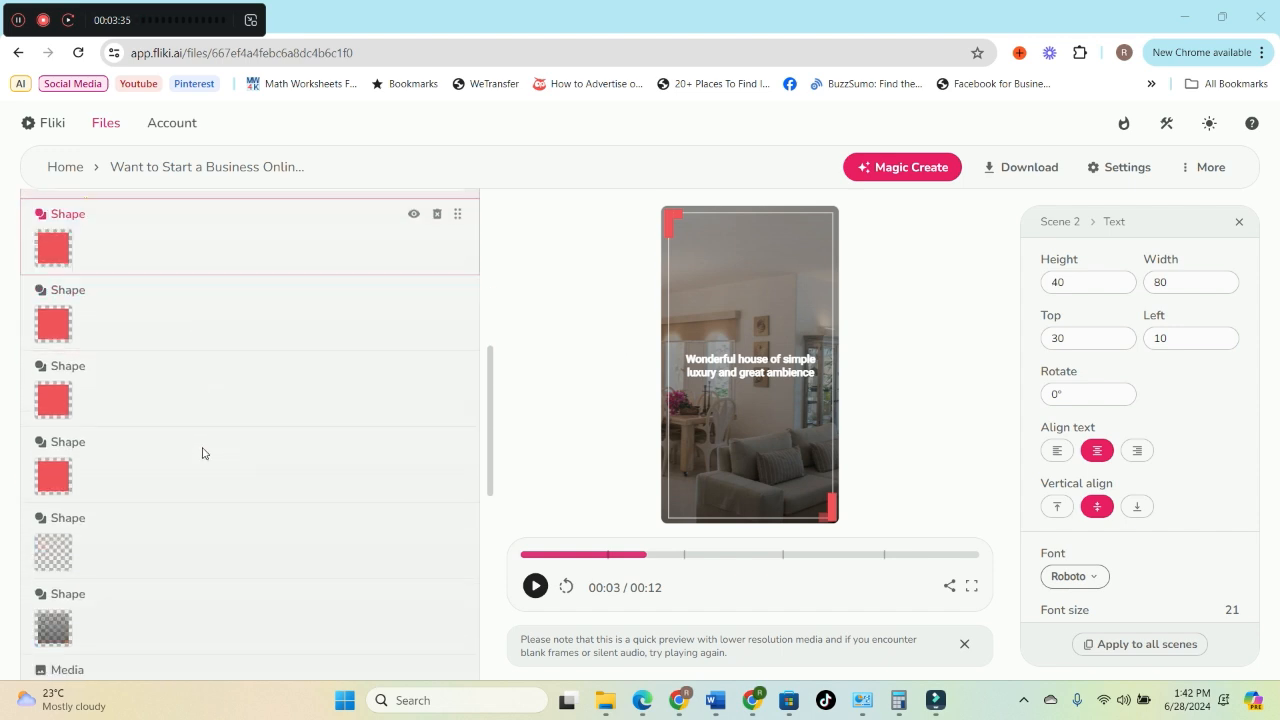
pyautogui.scroll(3, 200, 400)
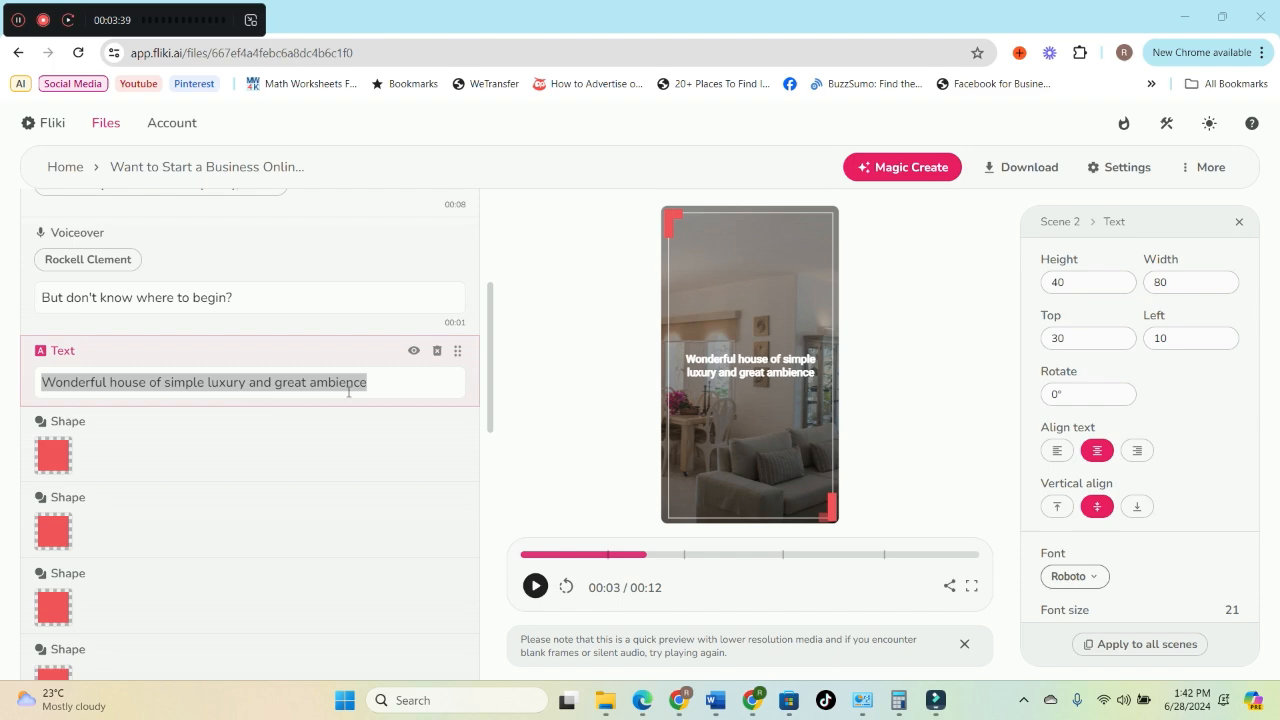
pyautogui.click(436, 351)
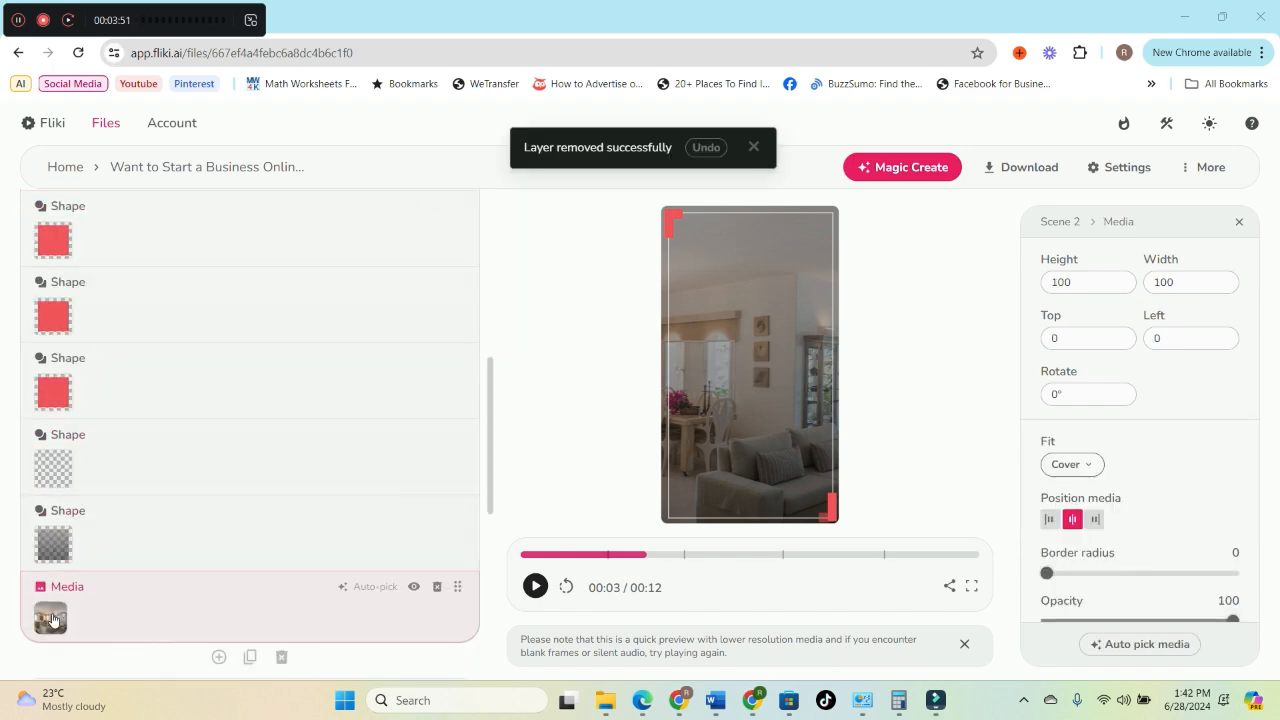
# Step: Favorite the stock video "Tired woman working laptop computer at home" and use it as Scene 2's background media
pyautogui.click(53, 580)
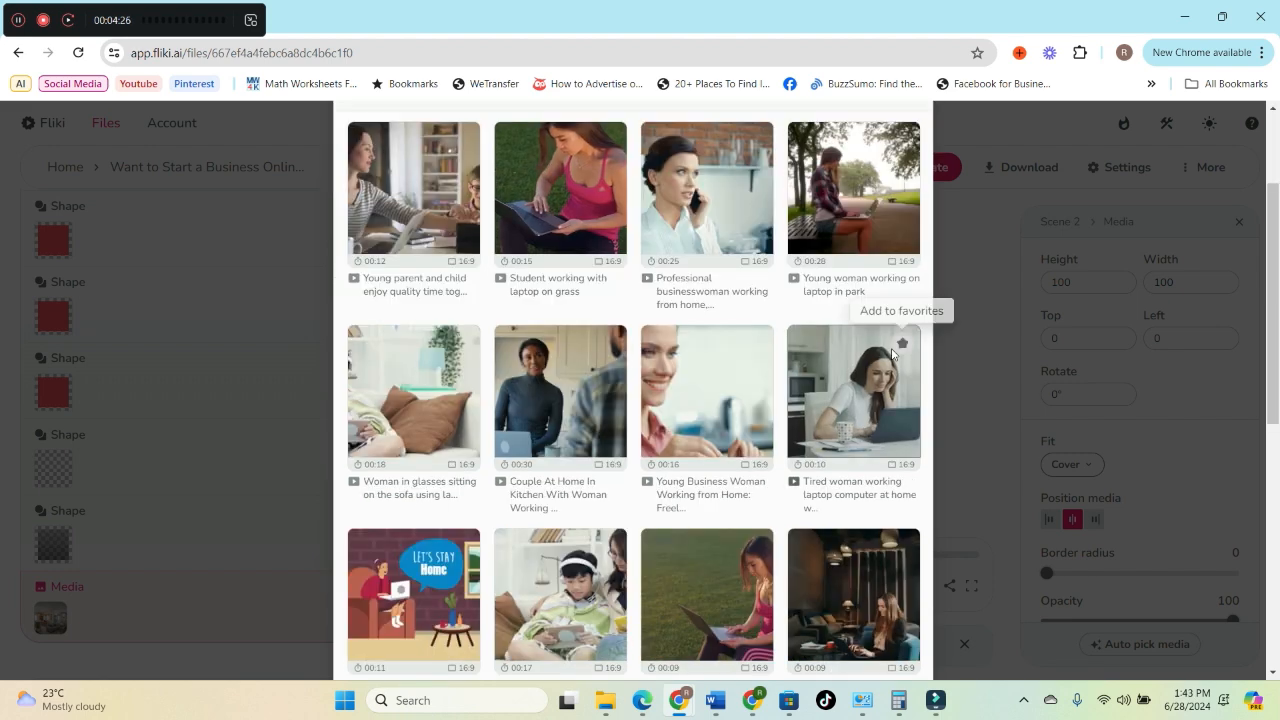
pyautogui.click(901, 345)
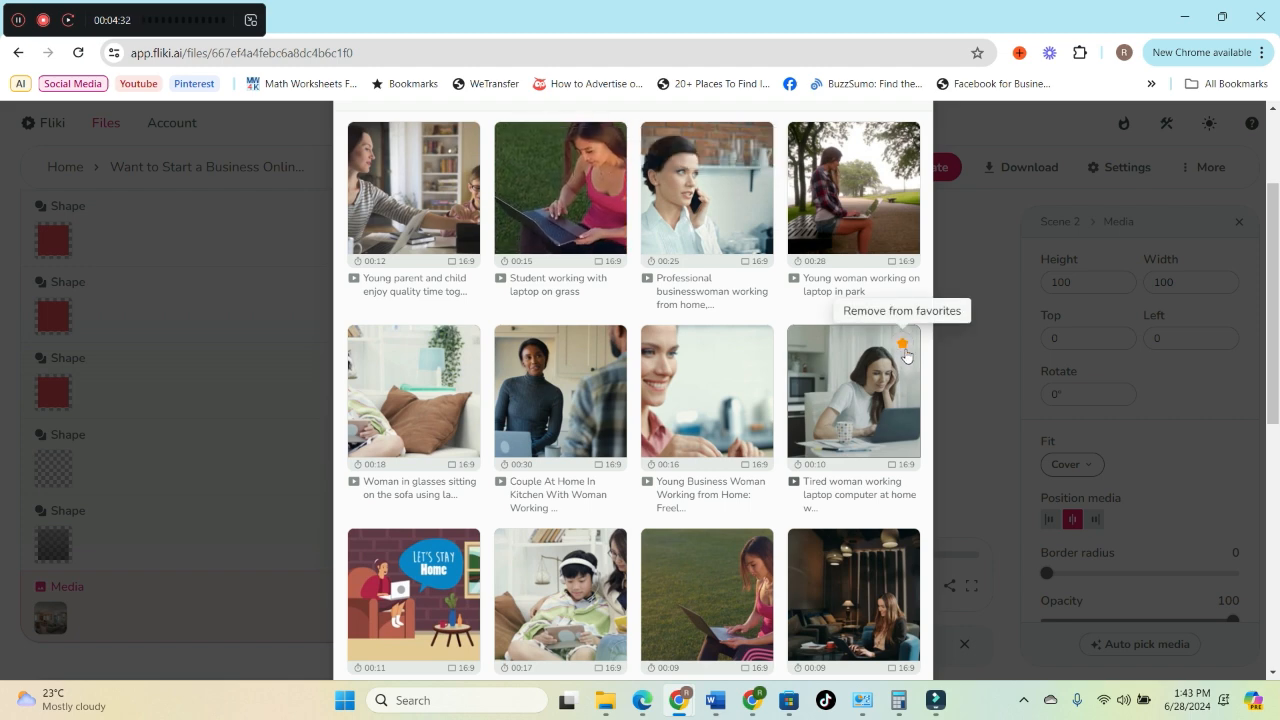
pyautogui.click(854, 419)
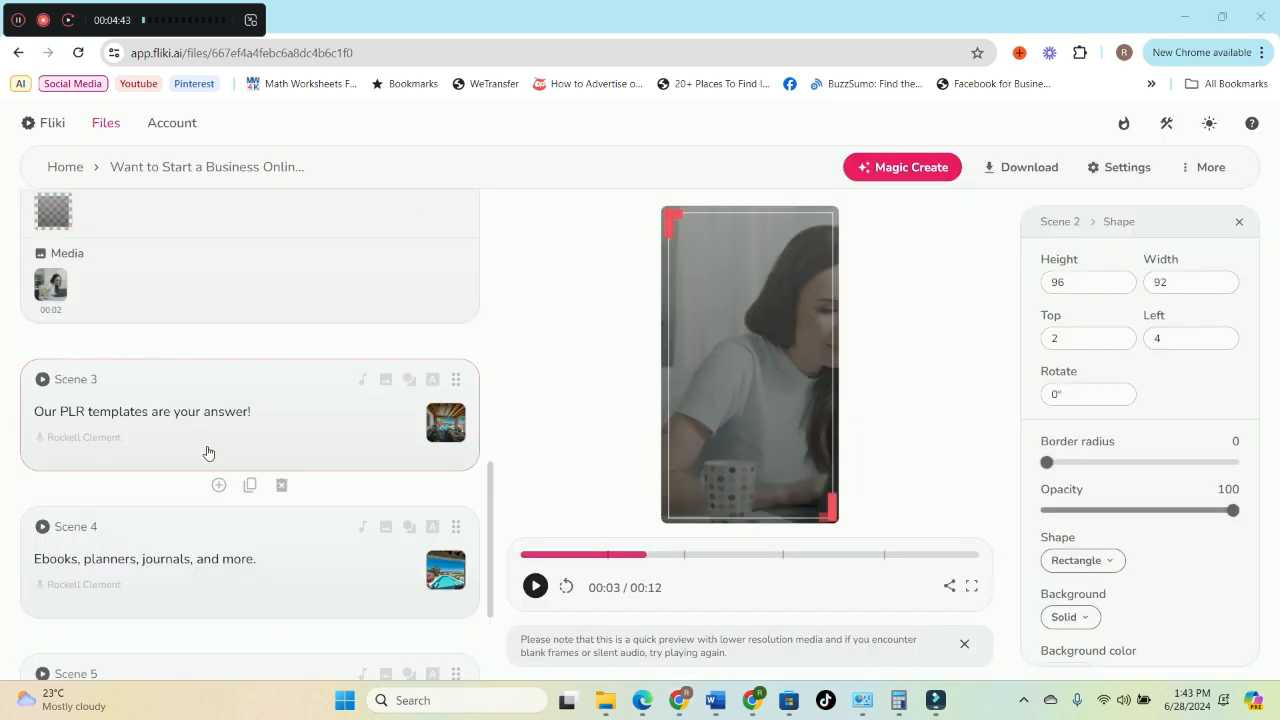
# Step: Open Scene 3 and clear its text layer reading "Our PLR templates provide efficient solutions for your needs."
pyautogui.click(208, 447)
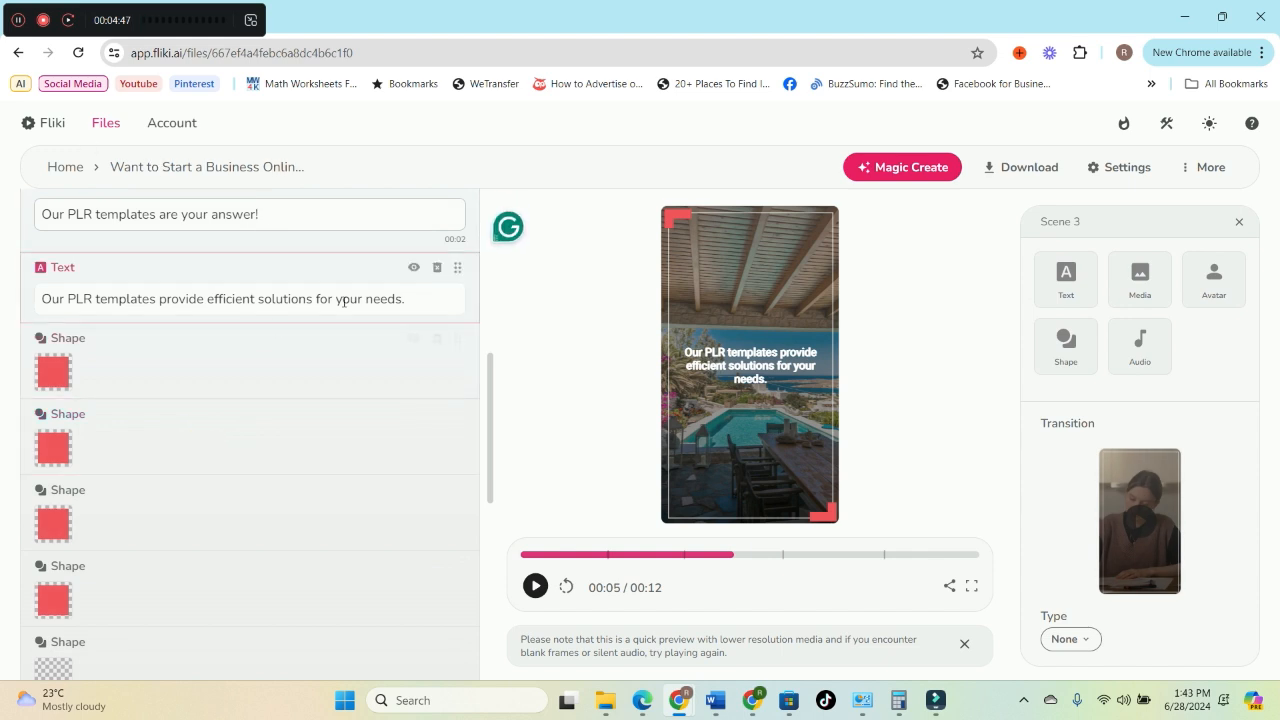
pyautogui.moveTo(412, 301); pyautogui.dragTo(34, 292)
pyautogui.press('BackSpace')
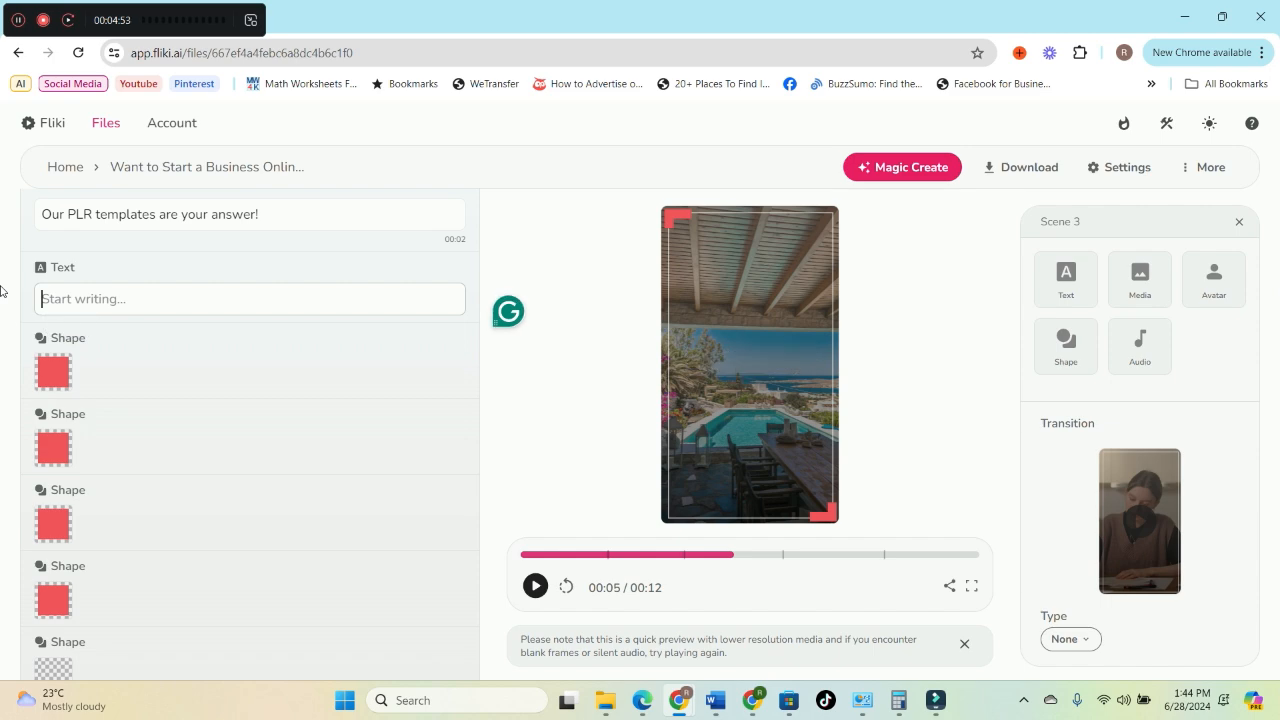
# Step: Replace Scene 3's background media with the uploaded clip "WhatsApp Video 2024-06-20 at 12.33.19 PM.mp4" from My library
pyautogui.scroll(-2, 182, 496)
pyautogui.scroll(1, 182, 496)
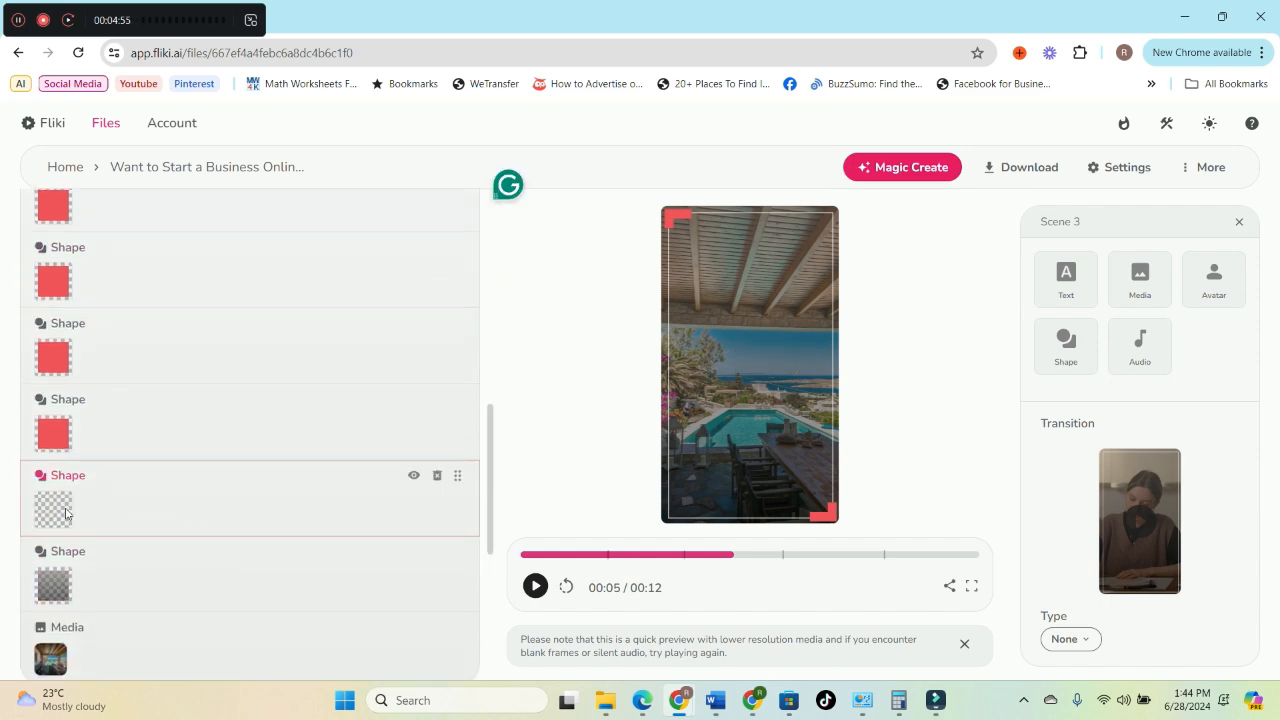
pyautogui.scroll(2, 149, 423)
pyautogui.scroll(-3, 160, 466)
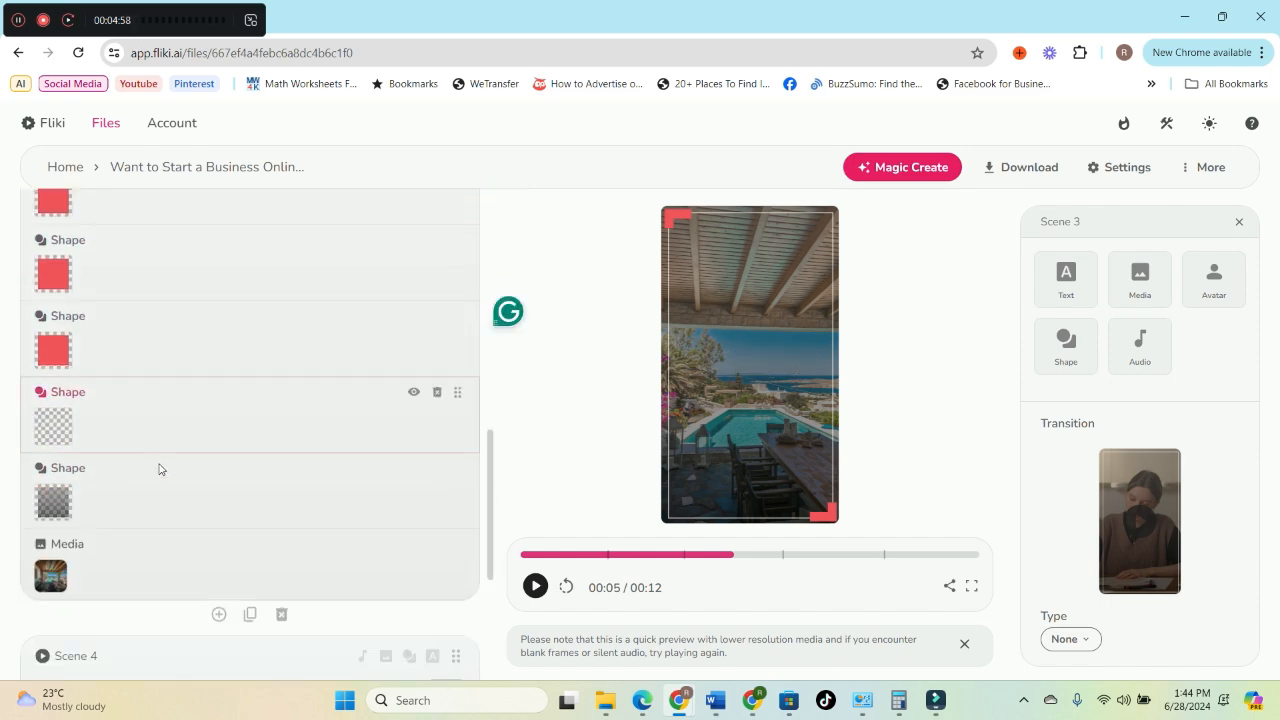
pyautogui.click(52, 576)
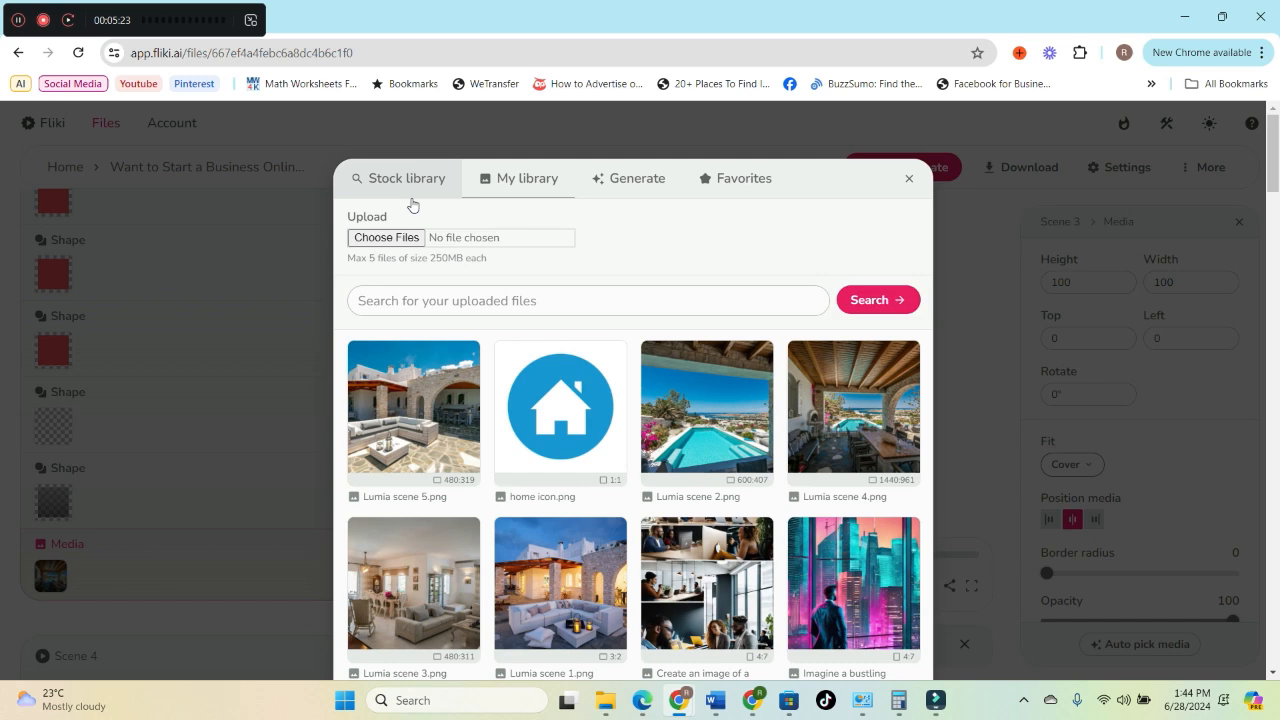
pyautogui.click(491, 178)
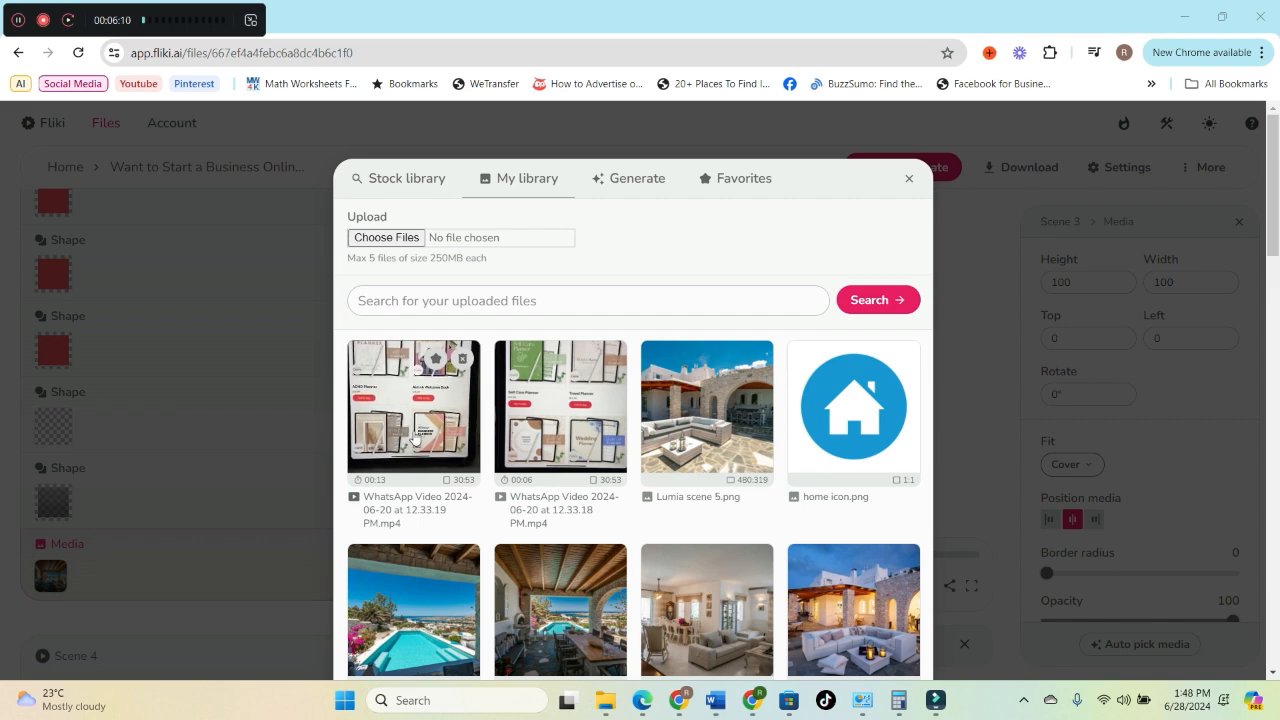
pyautogui.click(438, 427)
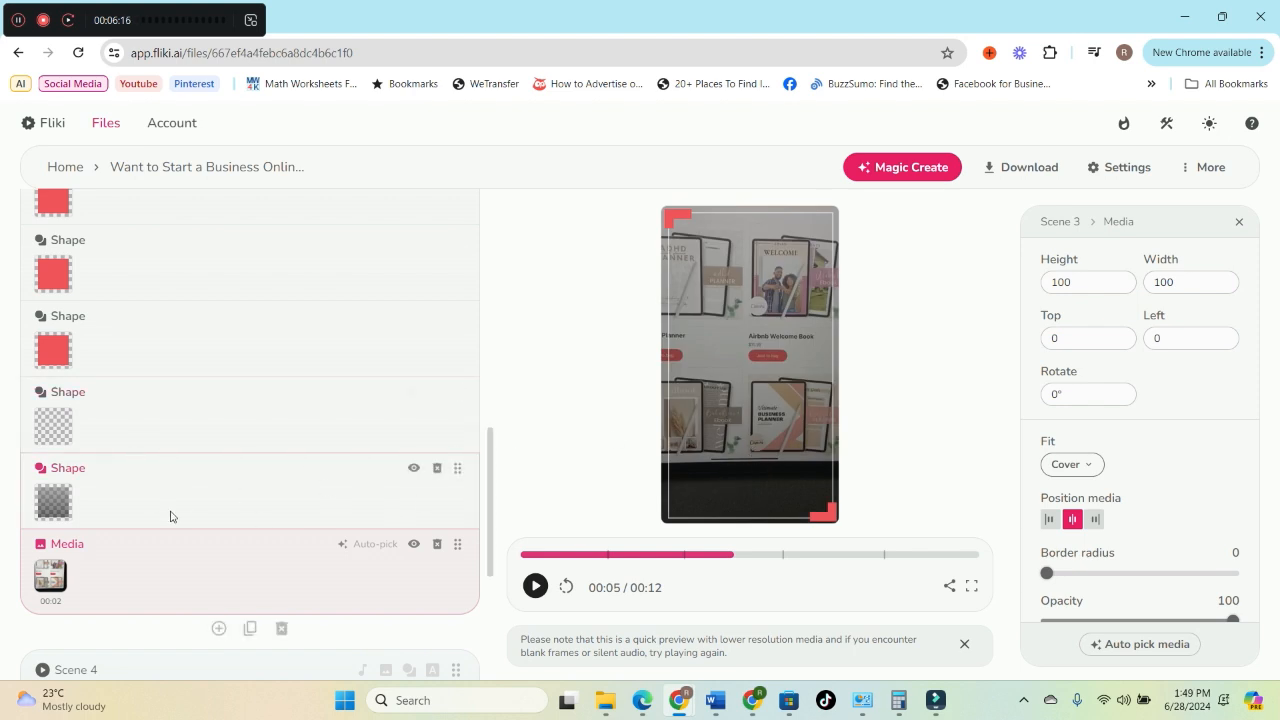
# Step: Open Scene 4 and replace its background media with the uploaded clip "WhatsApp Video 2024-06-20 at 12.33.18 PM.mp4"
pyautogui.scroll(-4, 170, 517)
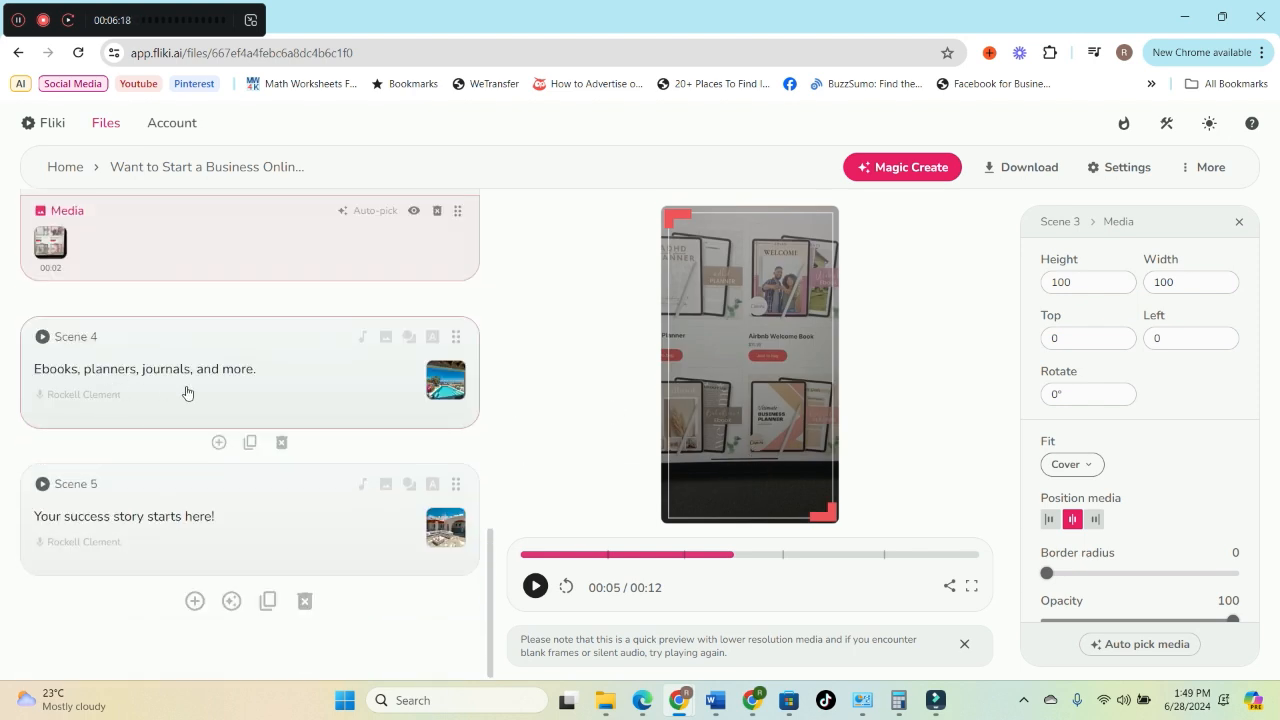
pyautogui.click(128, 398)
pyautogui.click(258, 238)
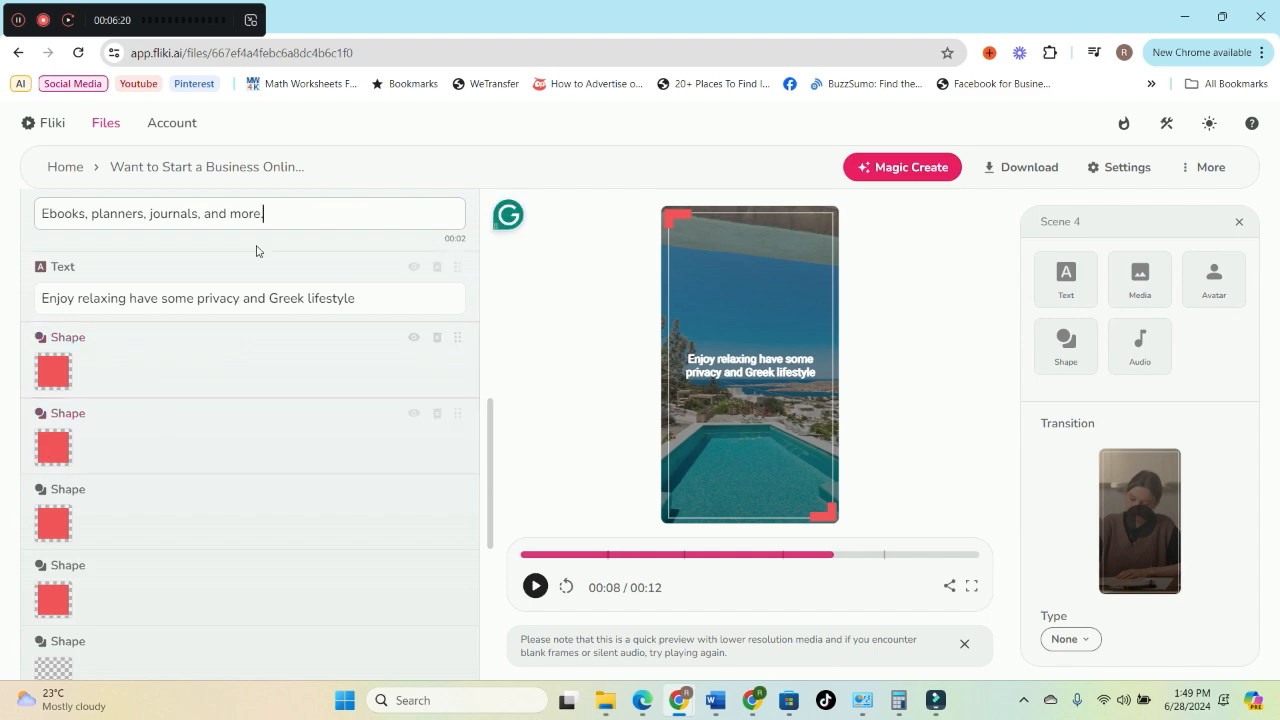
pyautogui.scroll(-3, 157, 500)
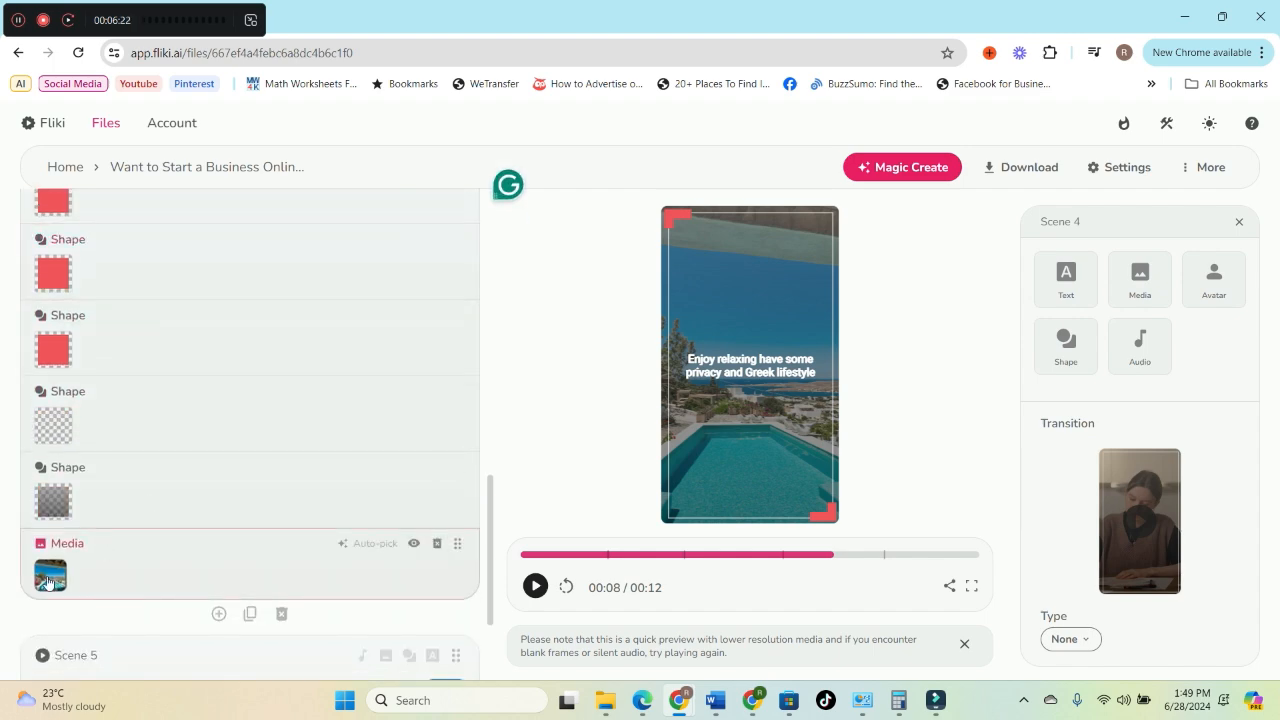
pyautogui.click(50, 575)
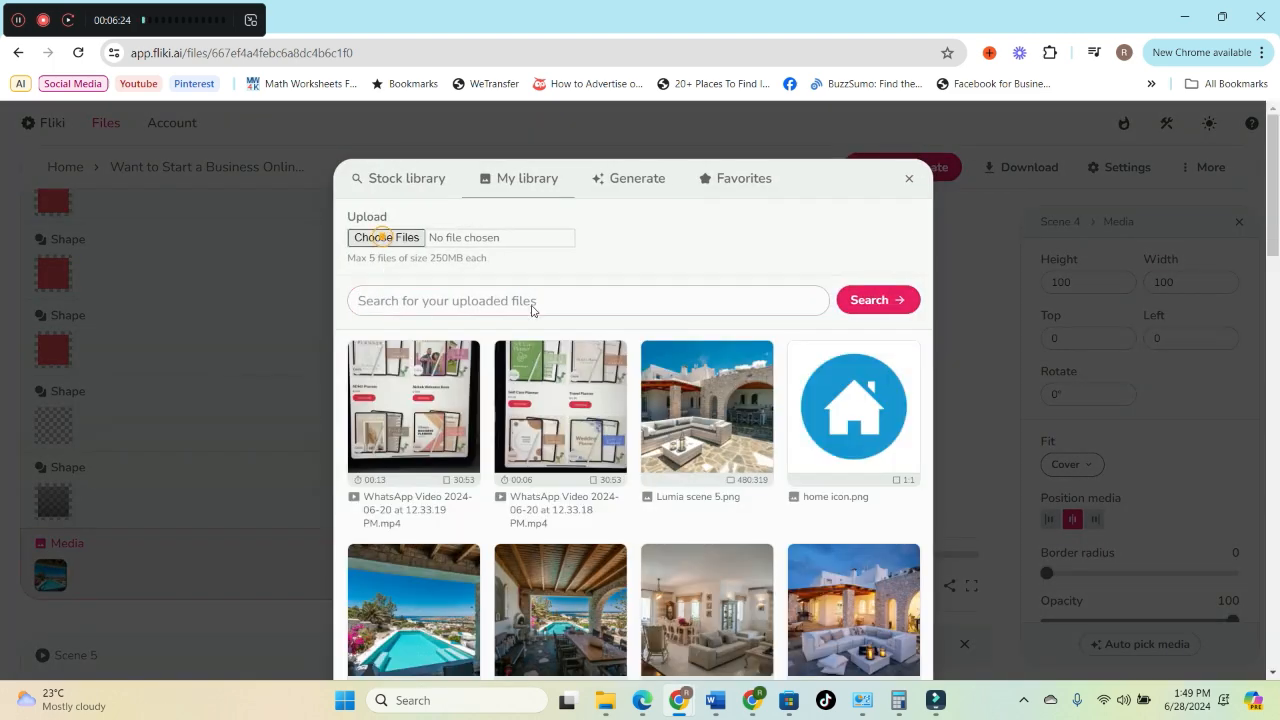
pyautogui.click(386, 240)
pyautogui.click(945, 568)
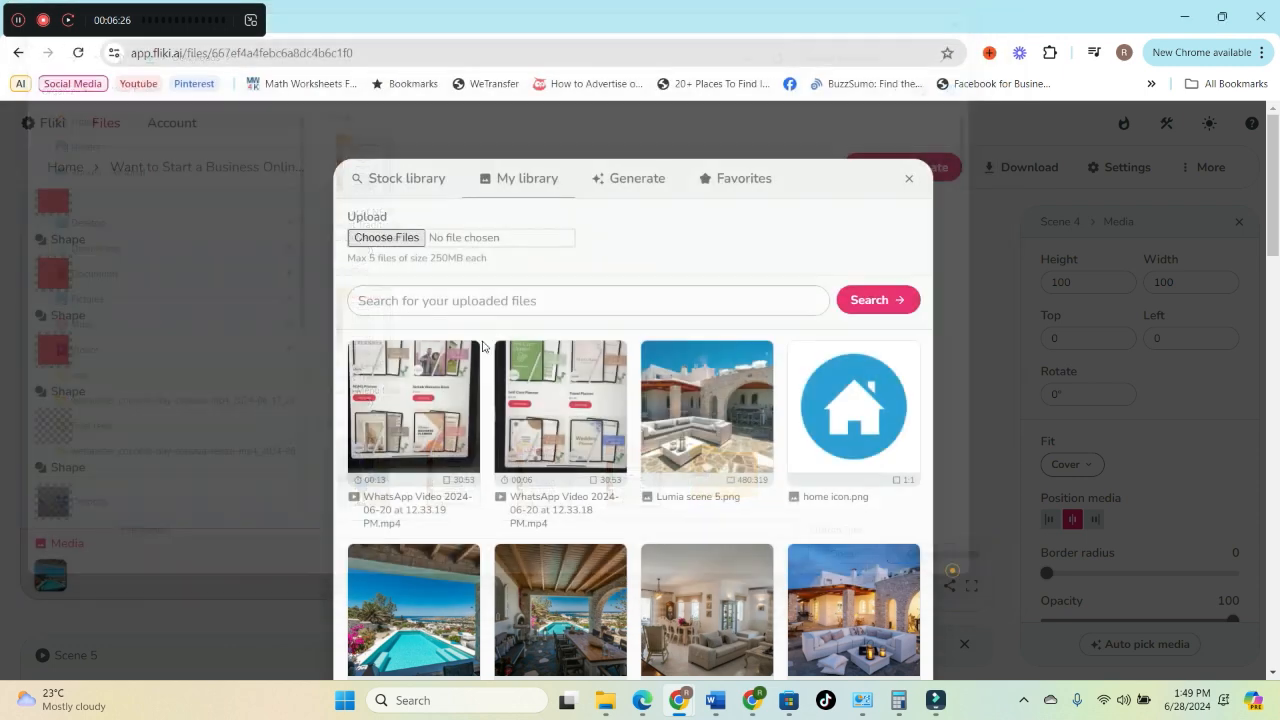
pyautogui.click(563, 421)
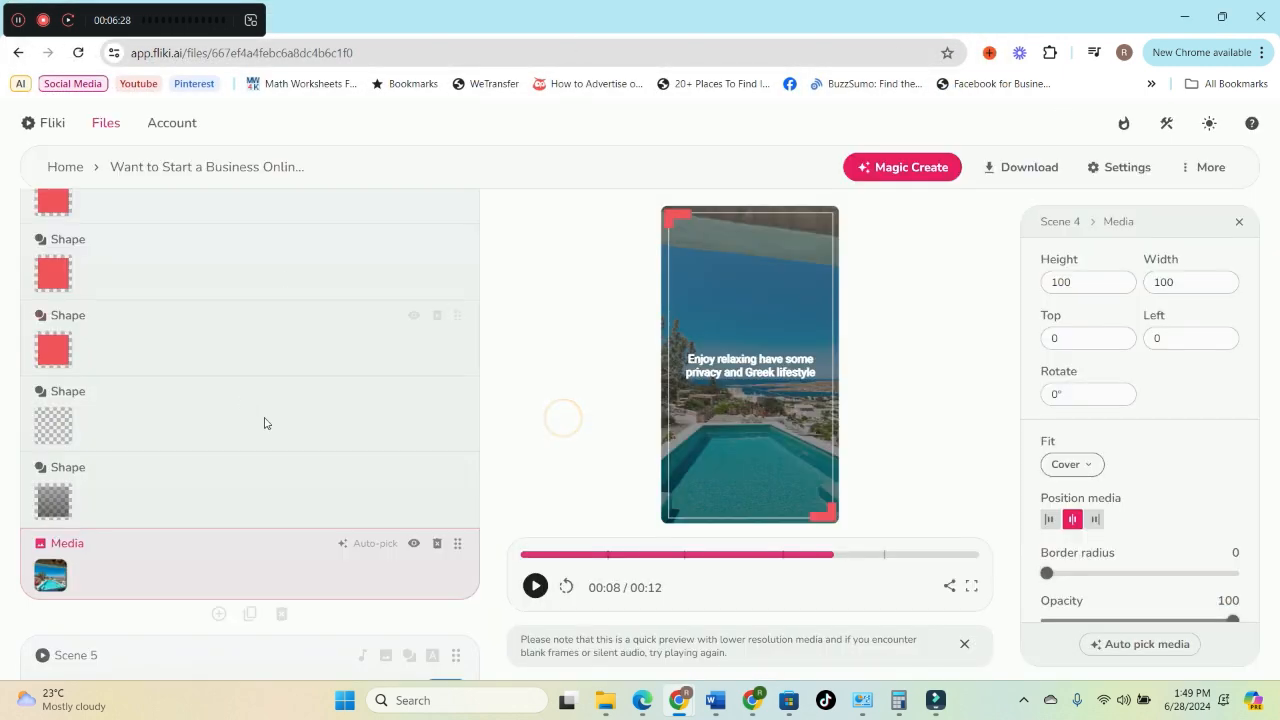
# Step: Search the stock videos for "a woman happily working from home" and use the joyful young Asian student clip as Scene 5's background media
pyautogui.scroll(-2, 300, 340)
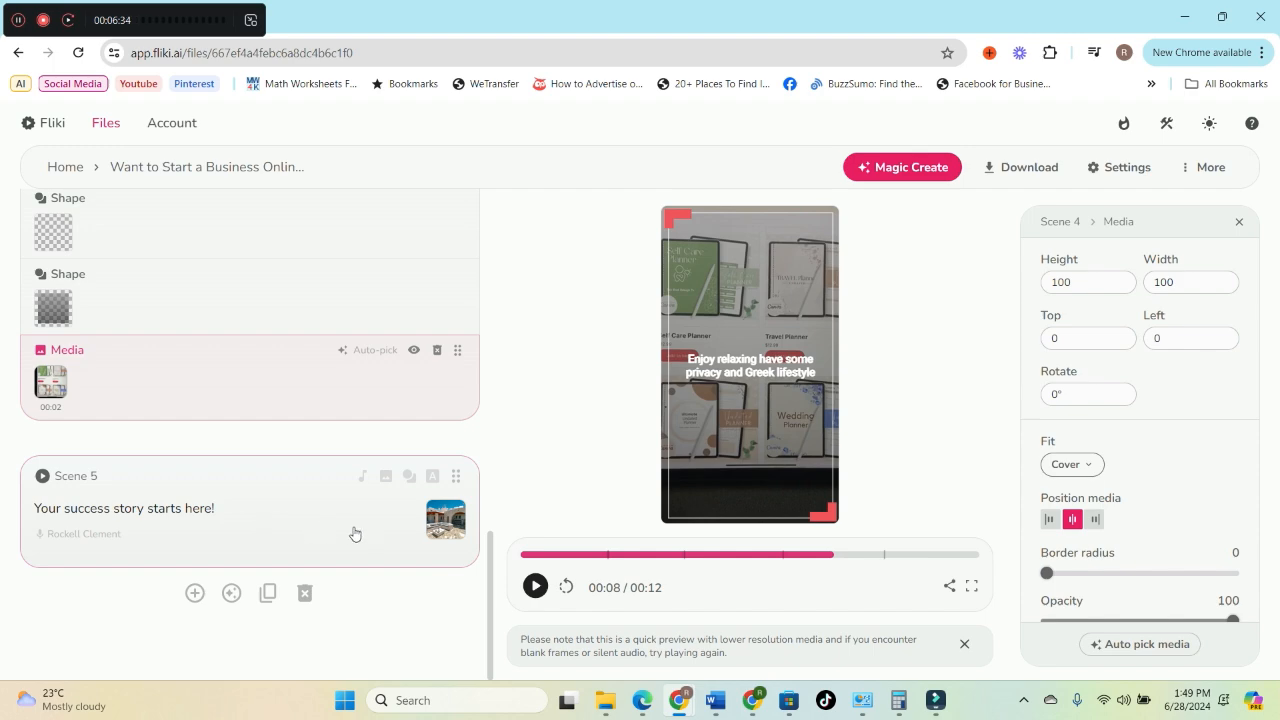
pyautogui.click(455, 530)
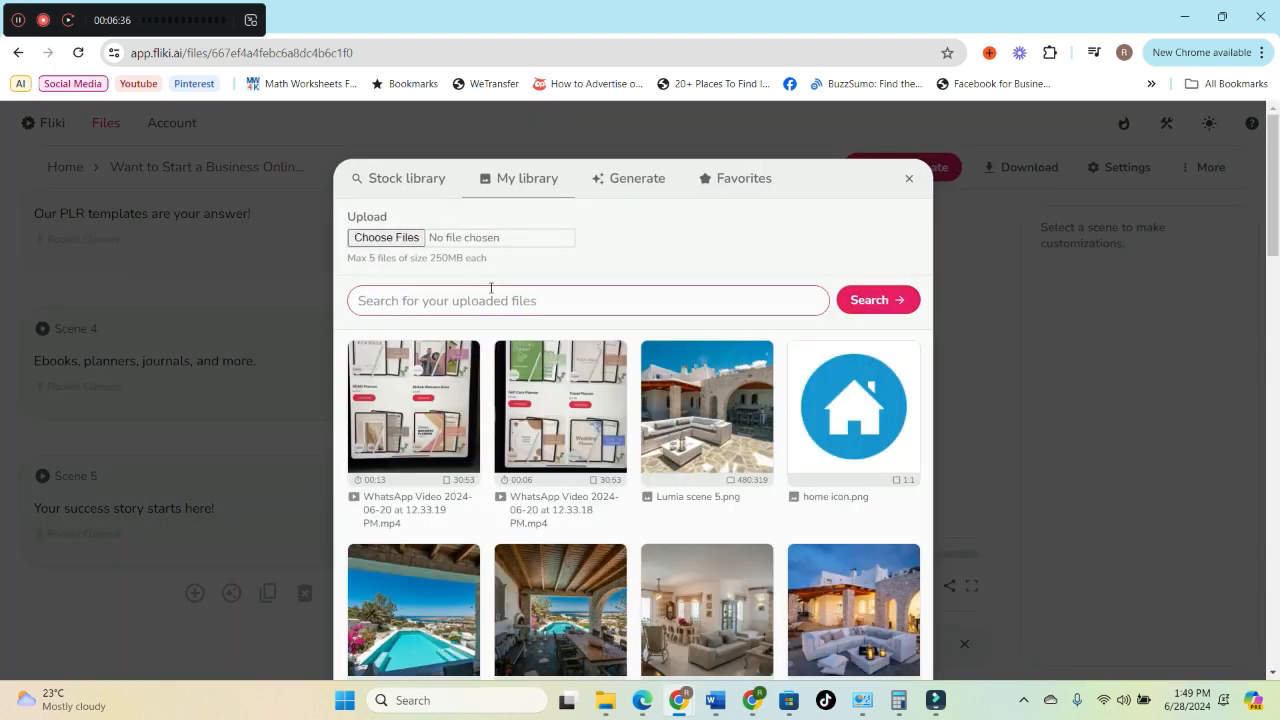
pyautogui.click(402, 186)
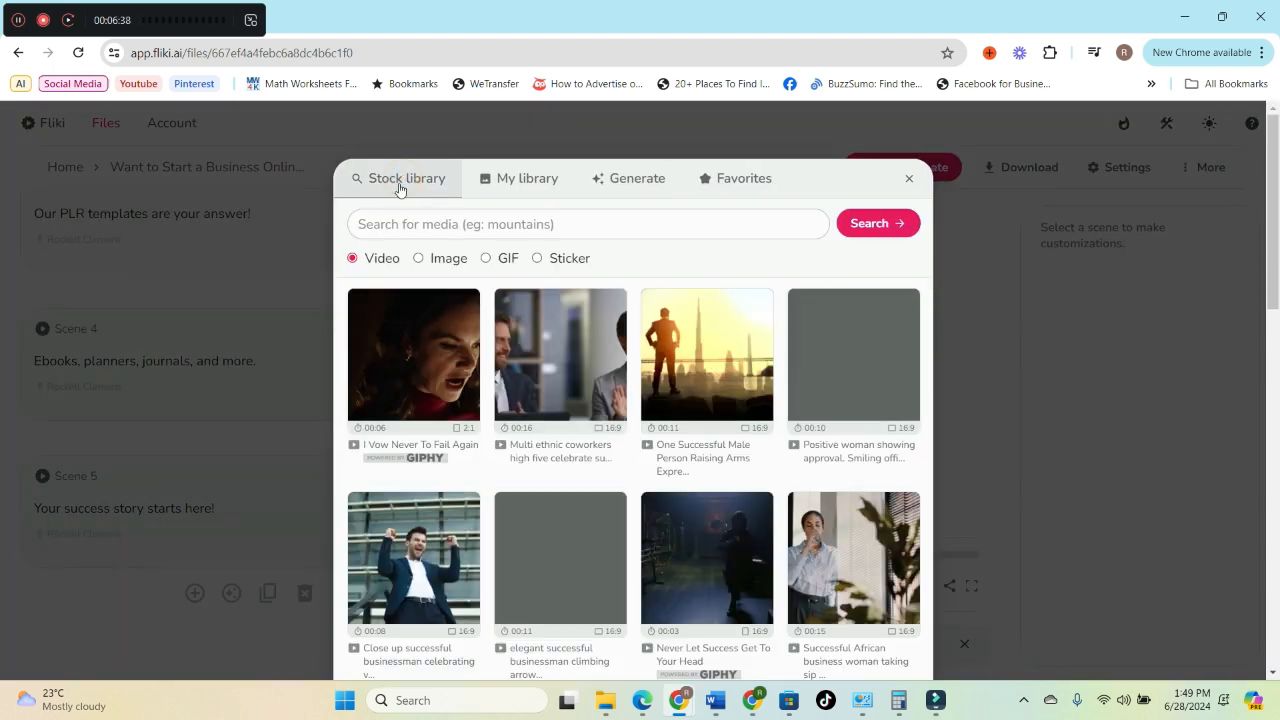
pyautogui.click(449, 222)
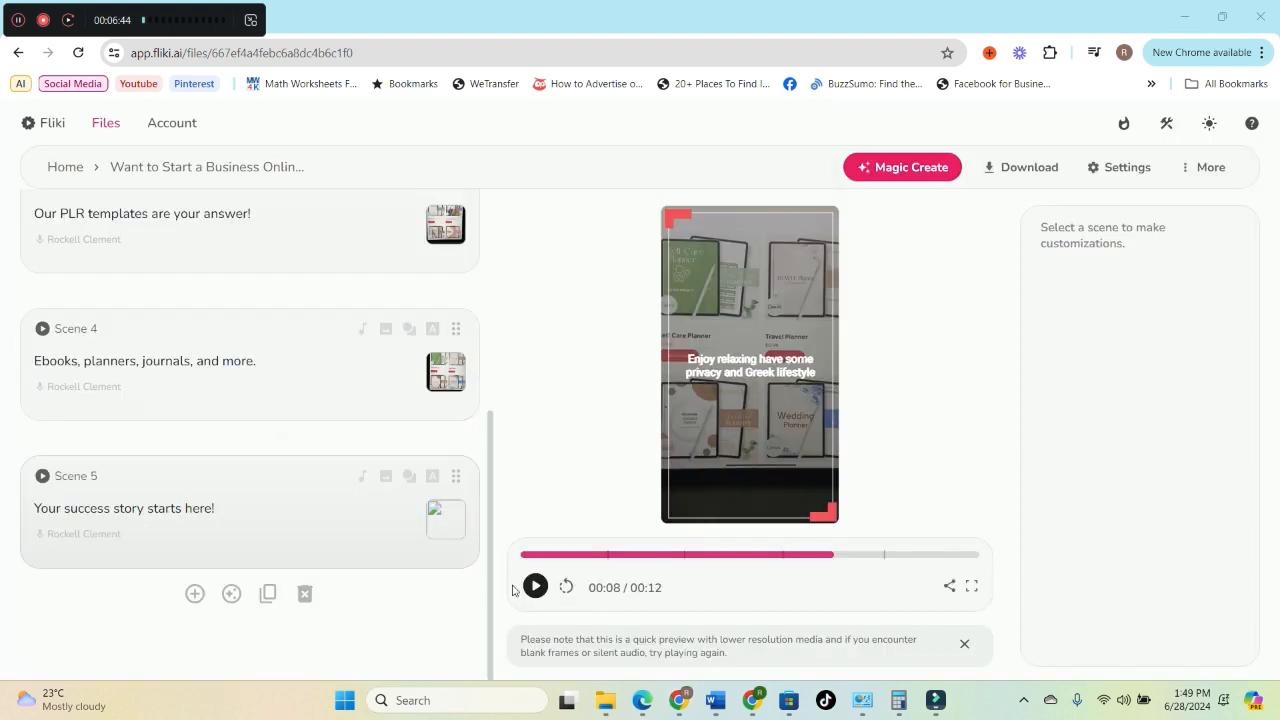
pyautogui.click(445, 518)
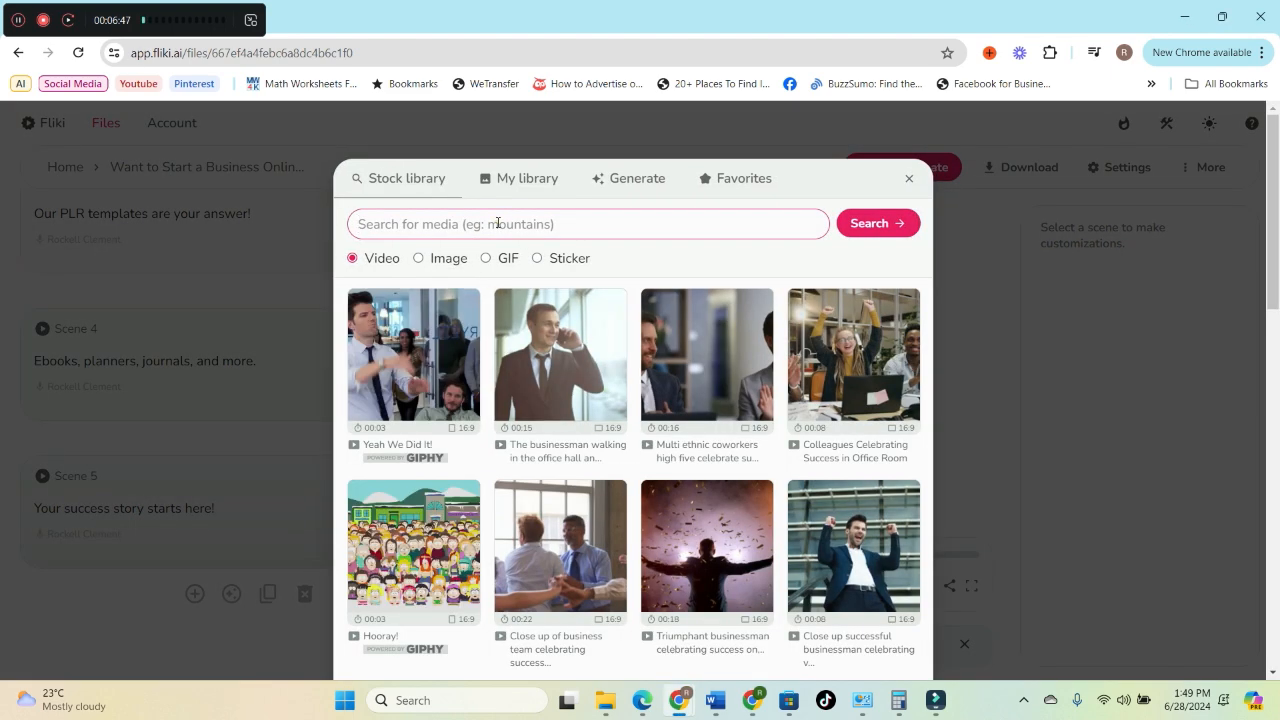
pyautogui.write('a')
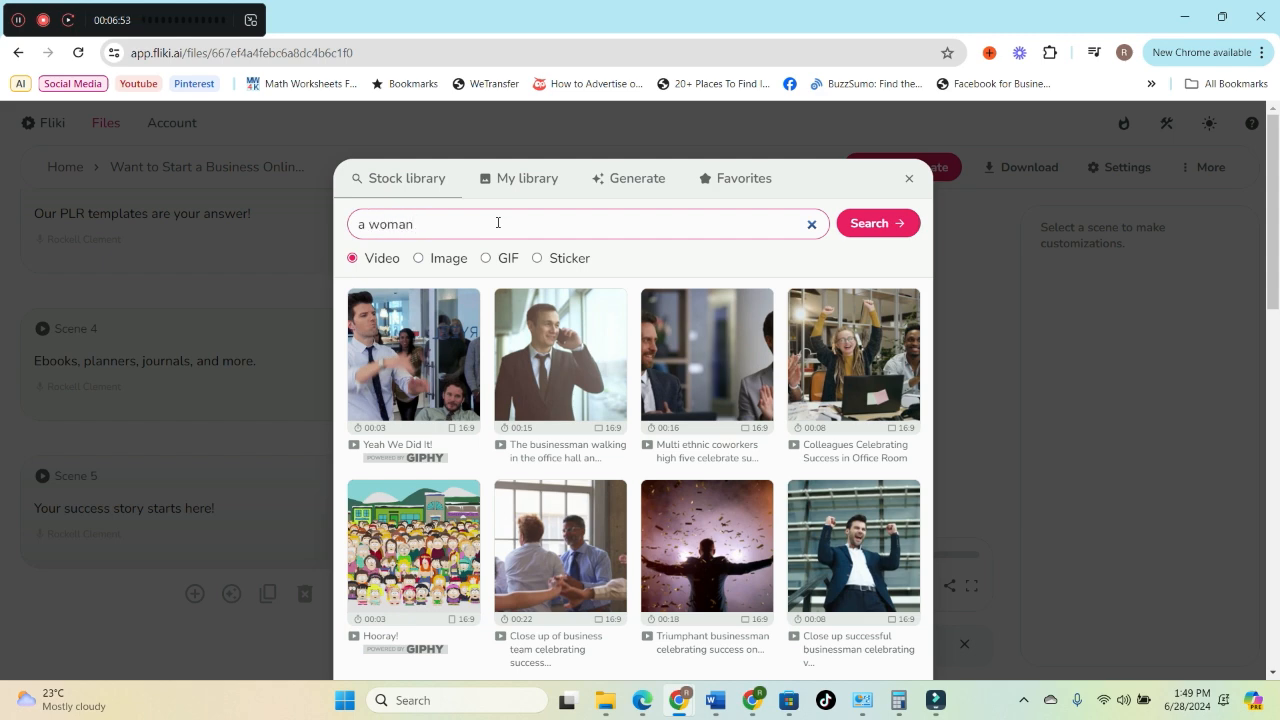
pyautogui.write('woman happily working from home')
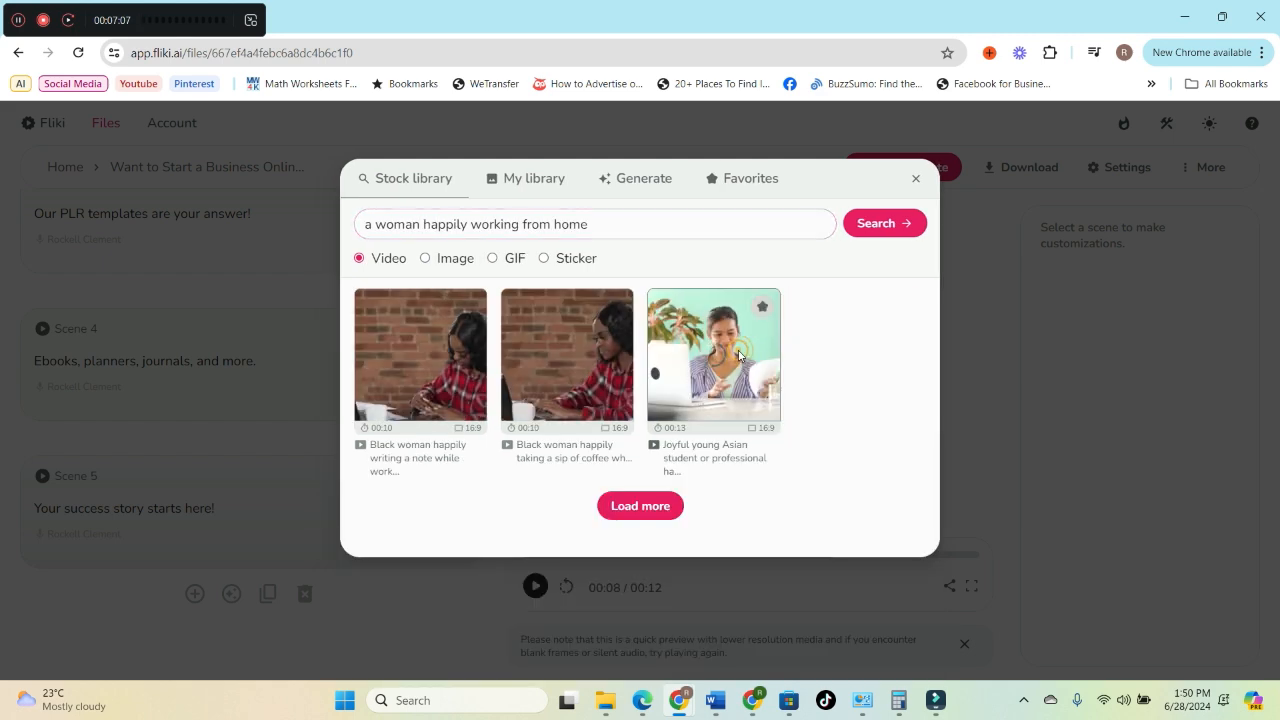
pyautogui.click(619, 455)
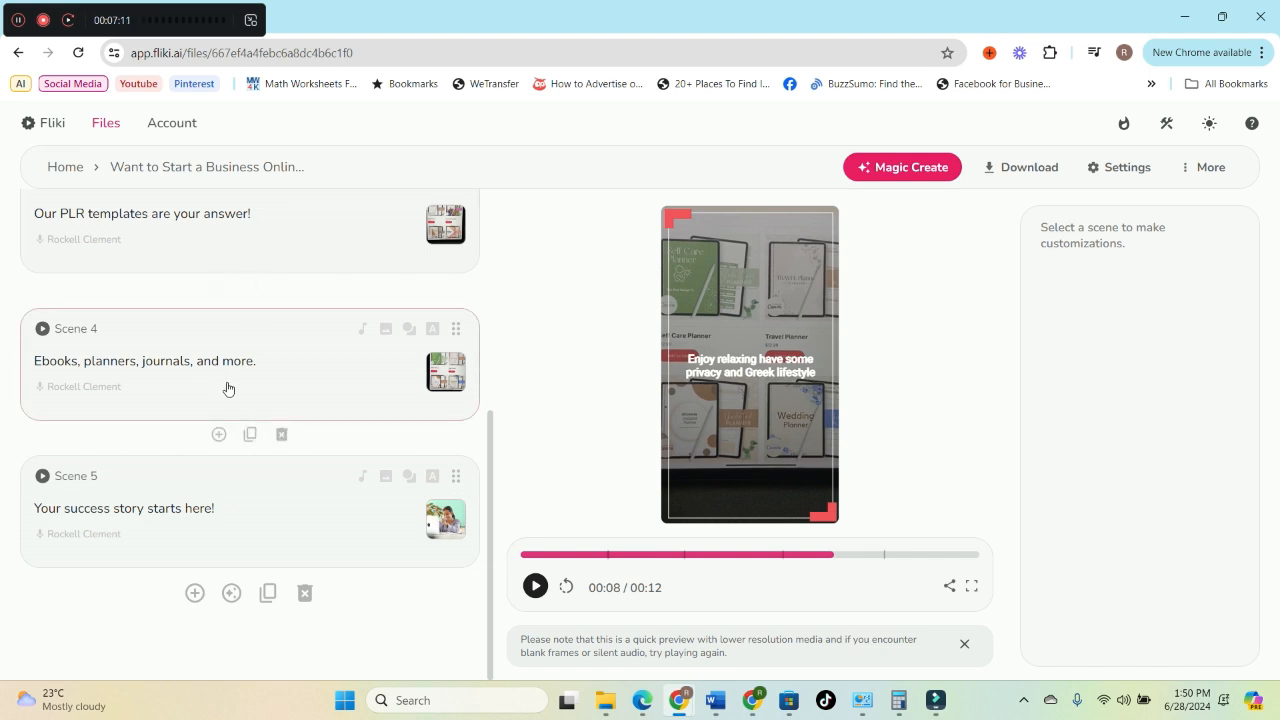
# Step: Open Scene 5 and delete its text layer reading "Embark on your journey to success today!"
pyautogui.click(283, 514)
pyautogui.scroll(1, 221, 358)
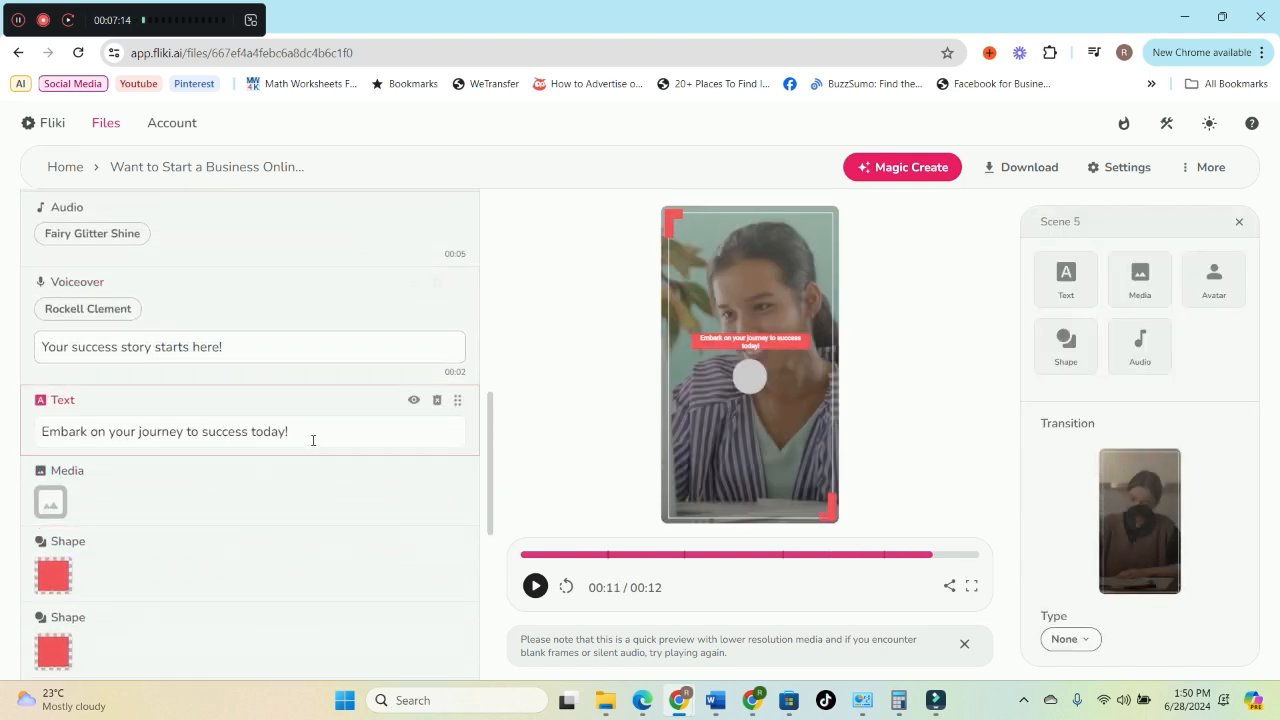
pyautogui.click(435, 408)
pyautogui.click(603, 229)
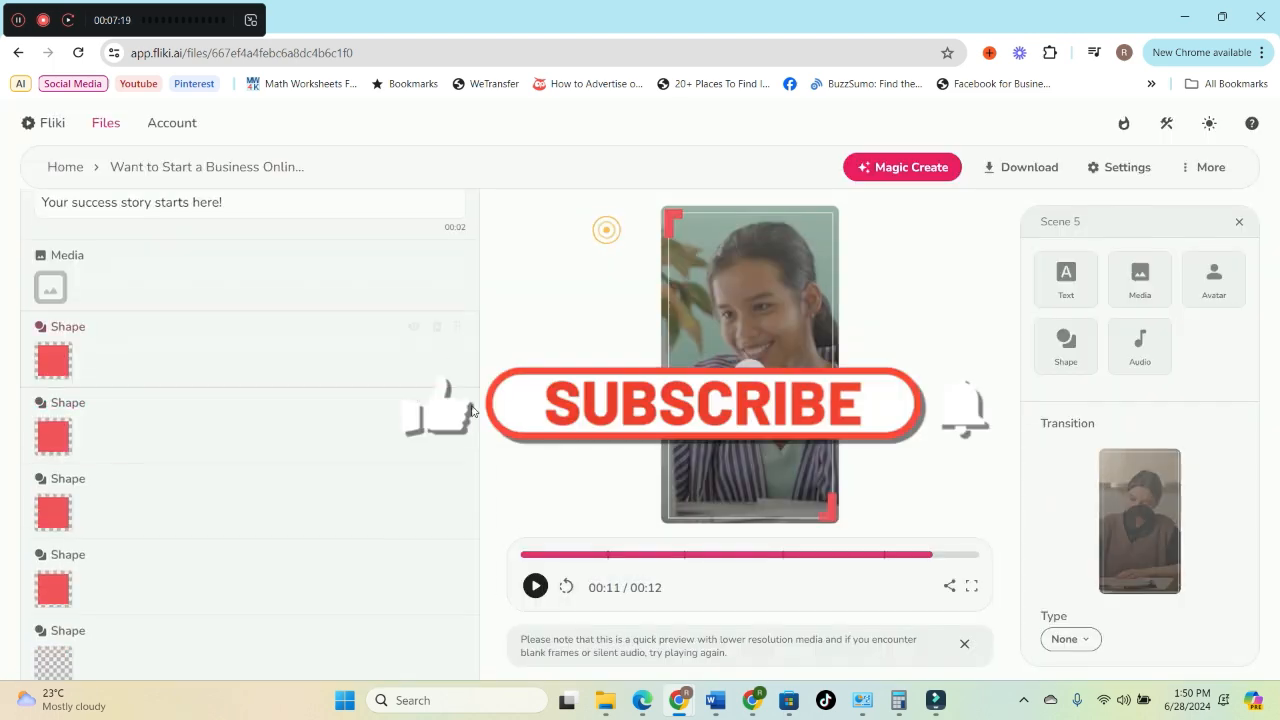
# Step: Open Scene 4 and delete its text layer reading "Enjoy relaxing have some privacy and Greek lifestyle"
pyautogui.scroll(7, 297, 394)
pyautogui.click(234, 566)
pyautogui.click(435, 329)
pyautogui.click(603, 229)
pyautogui.scroll(2, 155, 464)
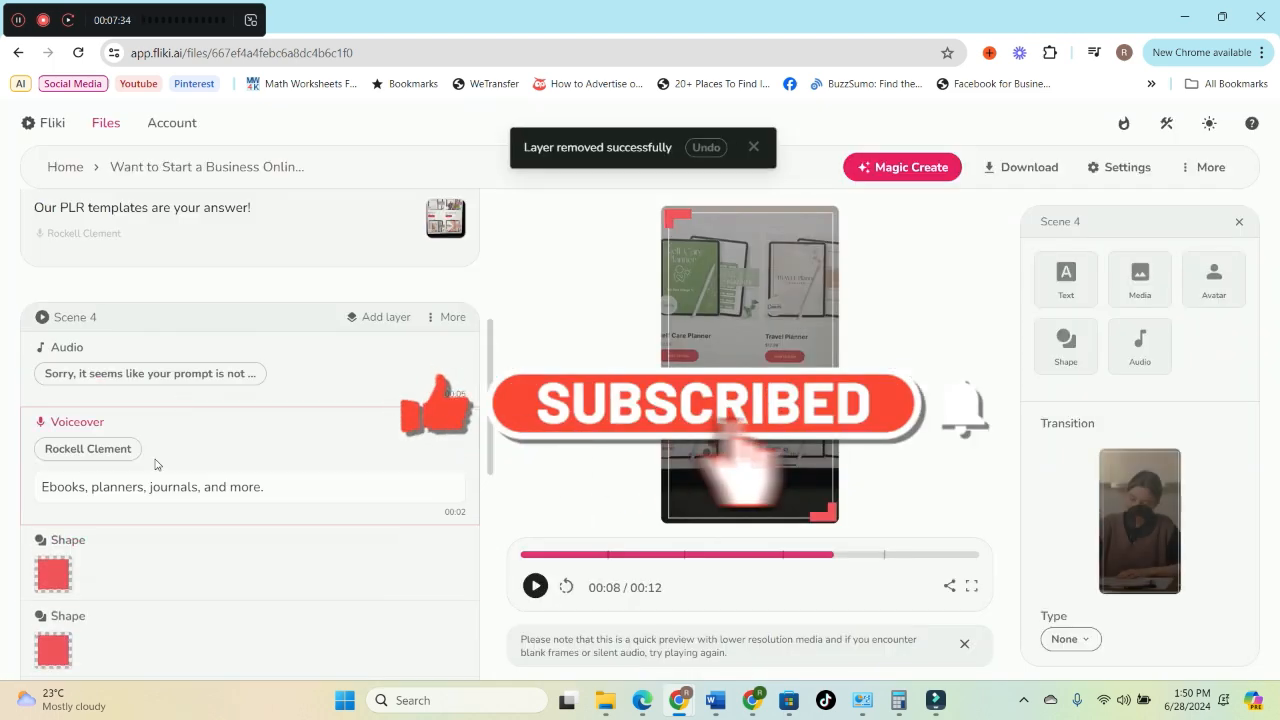
# Step: Open Scene 3 and delete its text layer
pyautogui.click(157, 222)
pyautogui.click(435, 426)
pyautogui.click(603, 229)
pyautogui.scroll(2, 277, 434)
# Step: Open Scene 1 and delete the white outline frame shape over its background video
pyautogui.click(277, 295)
pyautogui.scroll(3, 323, 446)
pyautogui.click(300, 430)
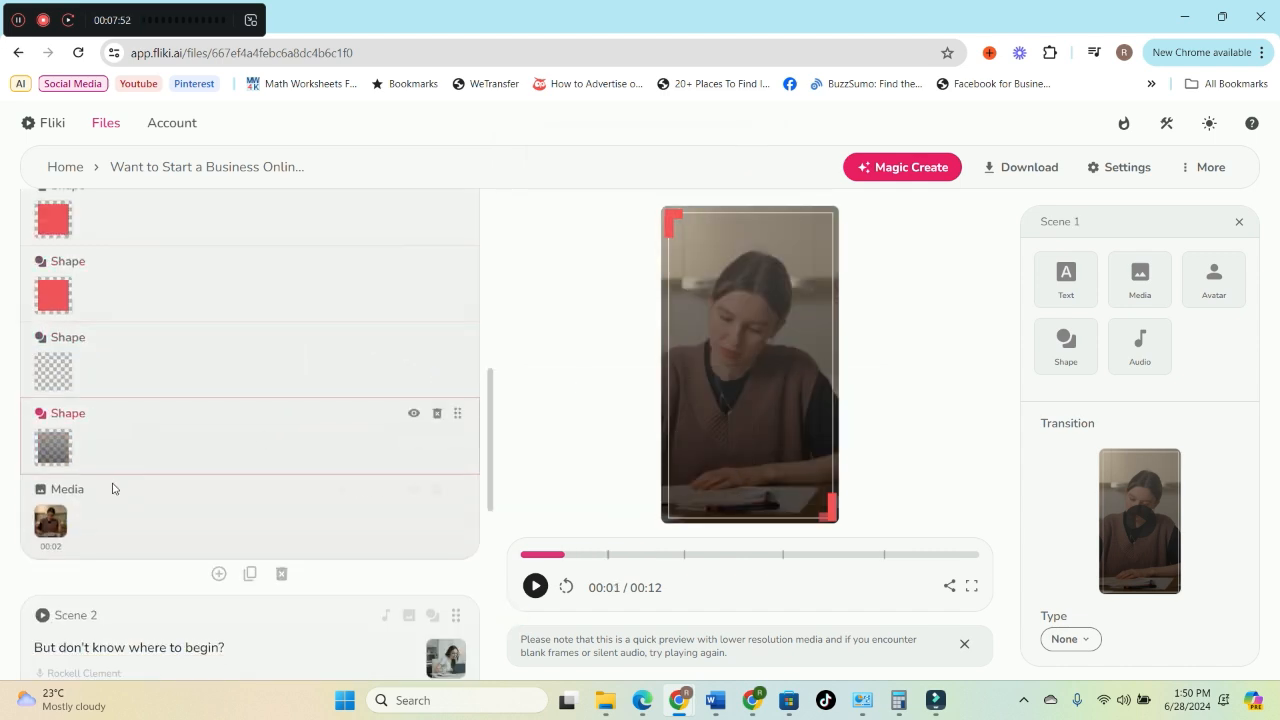
pyautogui.click(732, 398)
pyautogui.moveTo(754, 341); pyautogui.dragTo(817, 387)
pyautogui.moveTo(802, 380)
pyautogui.mouseDown()
pyautogui.moveTo(727, 383)
pyautogui.moveTo(778, 400)
pyautogui.moveTo(780, 386)
pyautogui.mouseUp()
pyautogui.press('Delete')
pyautogui.scroll(-5, 223, 543)
pyautogui.scroll(5, 429, 400)
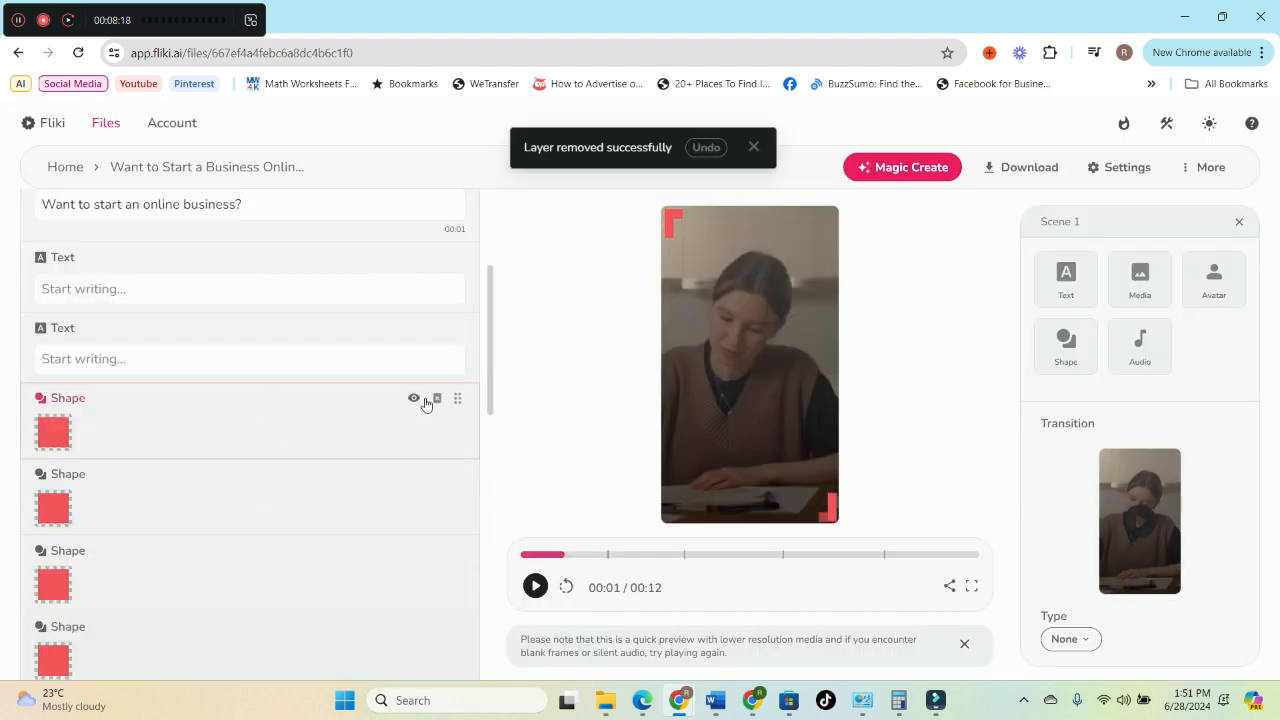
# Step: Delete the red corner shapes and the dark gradient overlay from Scene 1
pyautogui.click(434, 398)
pyautogui.click(601, 230)
pyautogui.click(789, 400)
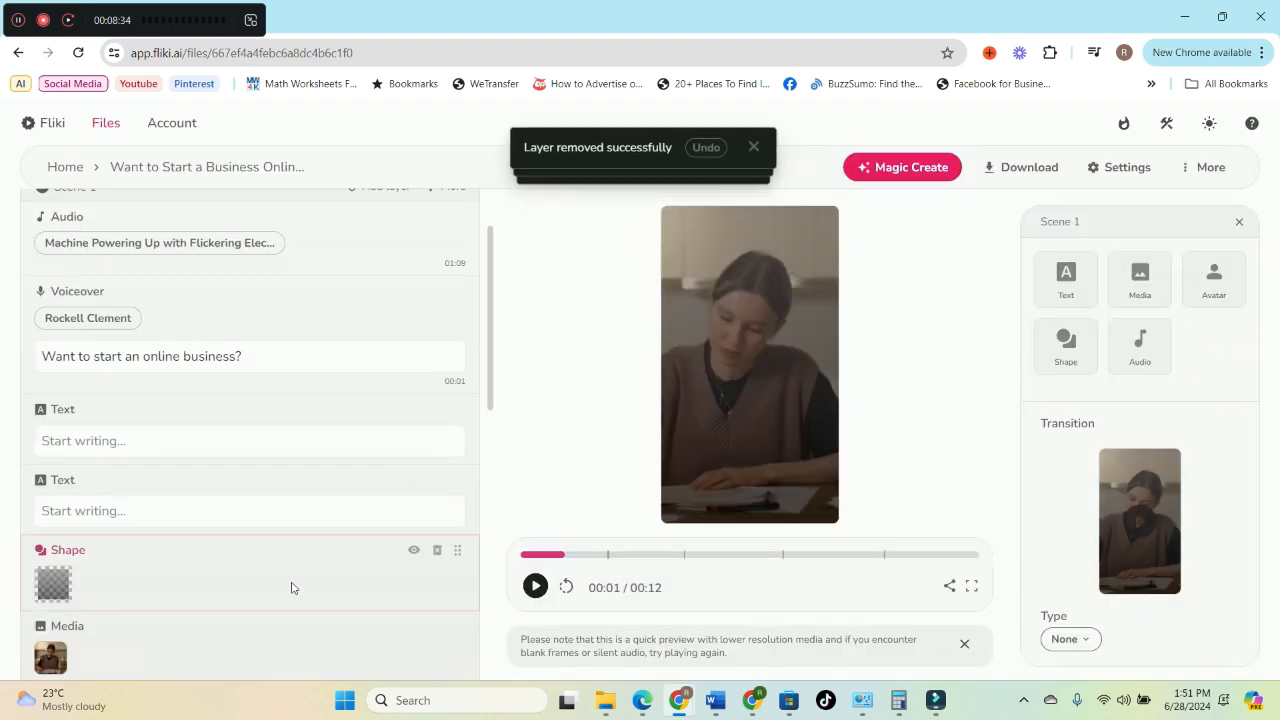
pyautogui.click(437, 468)
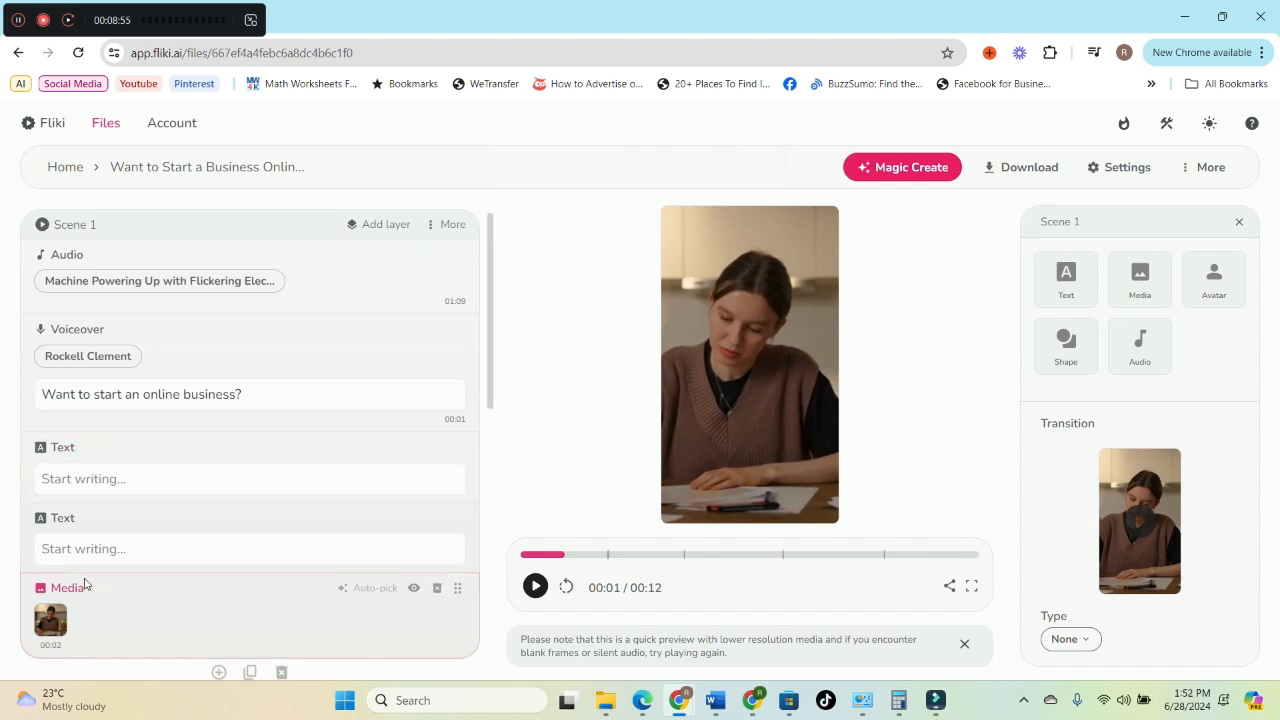
# Step: Delete the red shapes in the upper corner of Scene 2 and apply the scene's None transition to all scenes
pyautogui.scroll(-2, 112, 600)
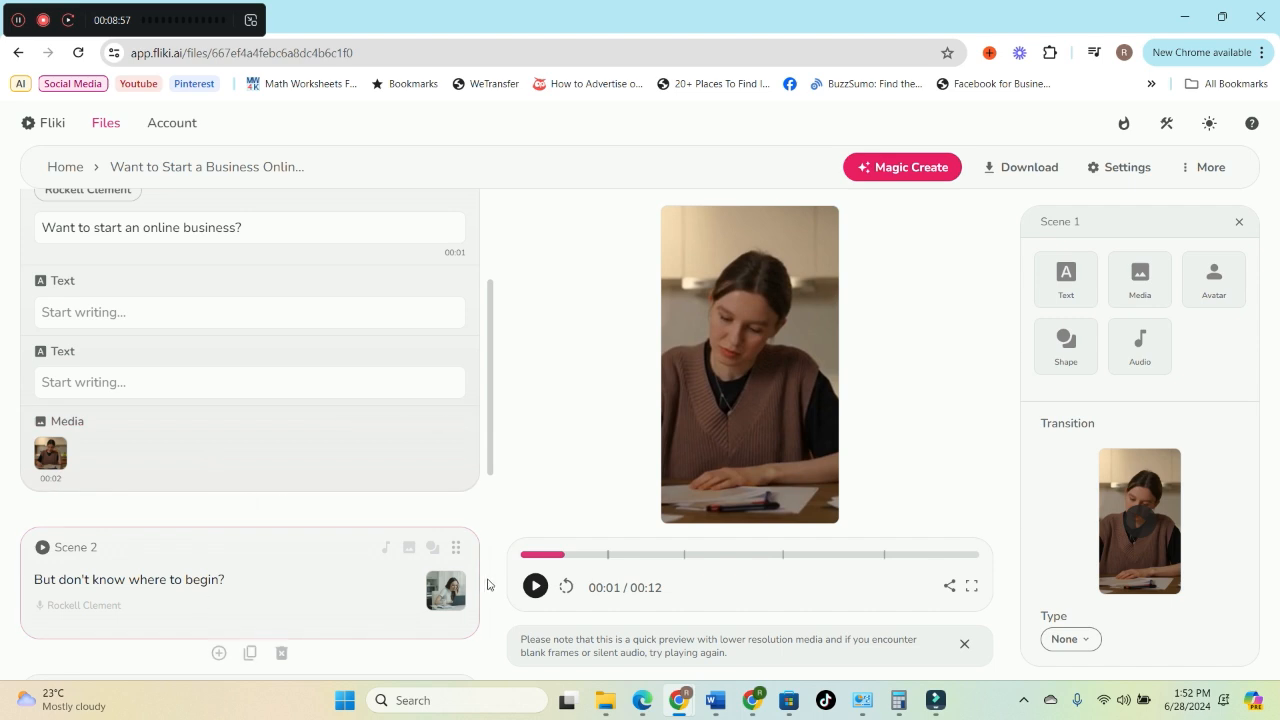
pyautogui.scroll(-6, 183, 511)
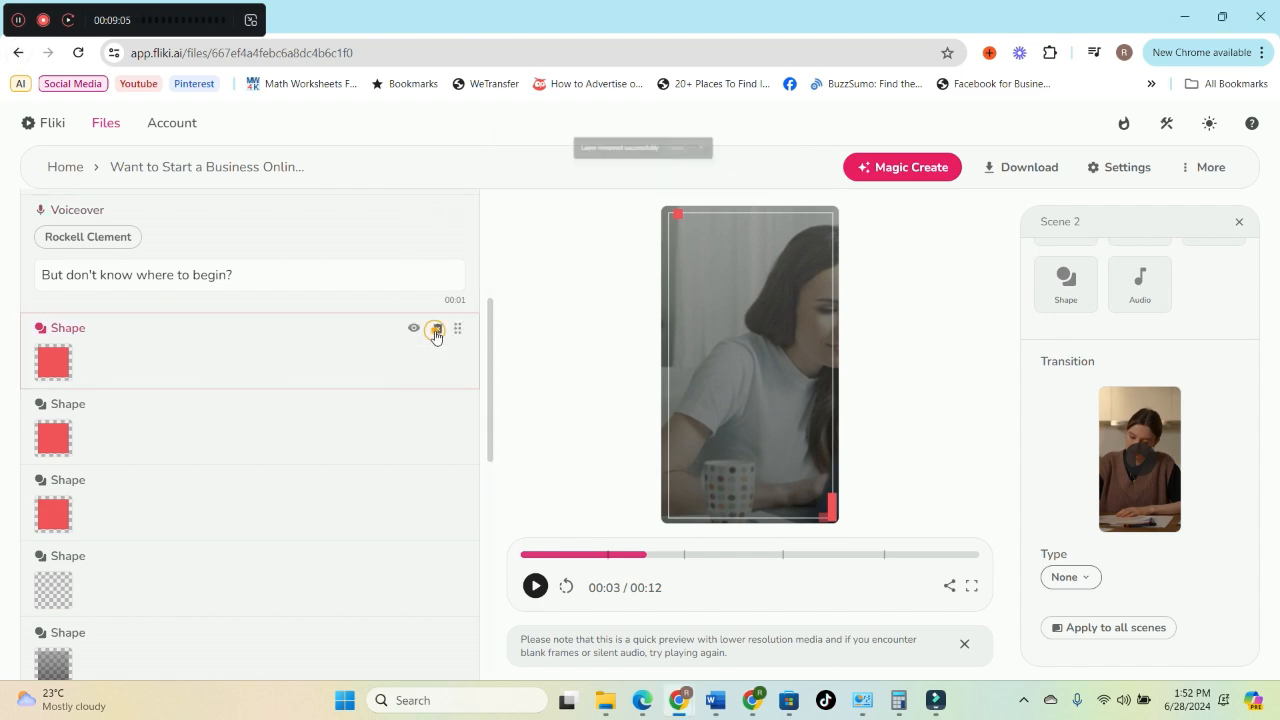
pyautogui.click(436, 332)
pyautogui.click(602, 231)
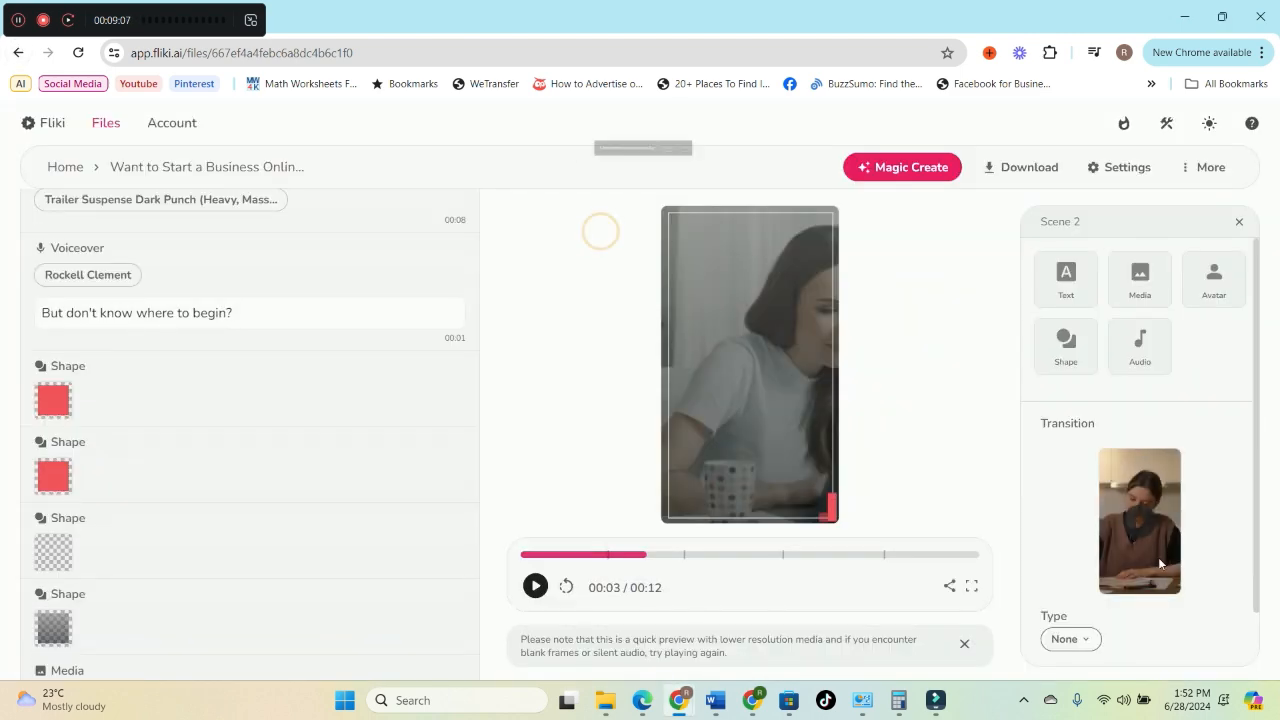
pyautogui.scroll(-1, 1160, 555)
pyautogui.click(1130, 636)
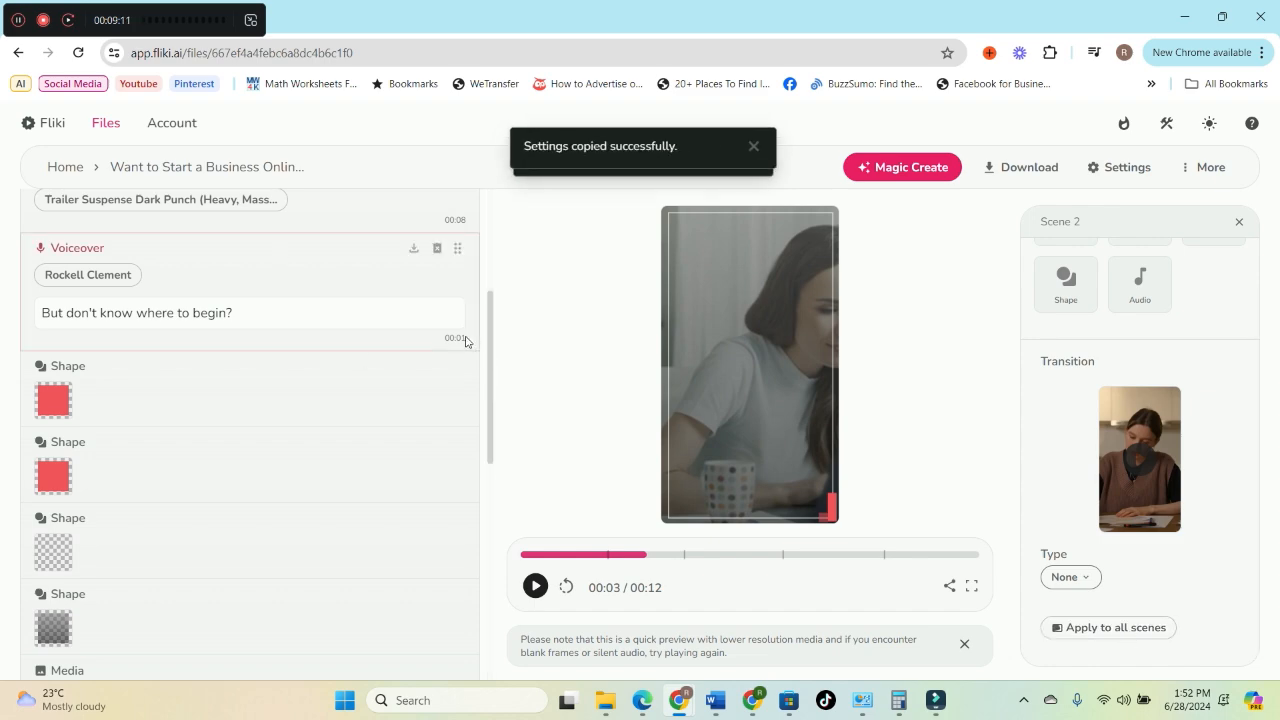
# Step: Delete Scene 2's remaining red corner, frame and gradient shapes, and set its background media volume to 0
pyautogui.click(437, 366)
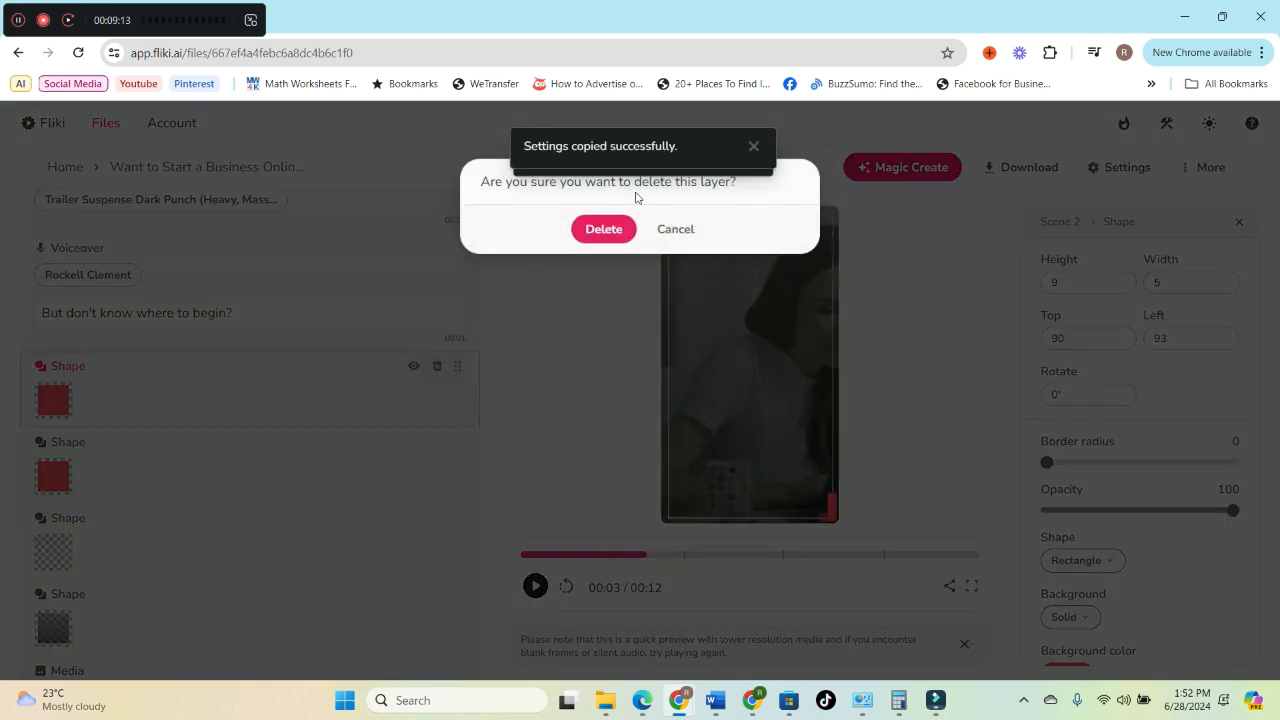
pyautogui.press('Return')
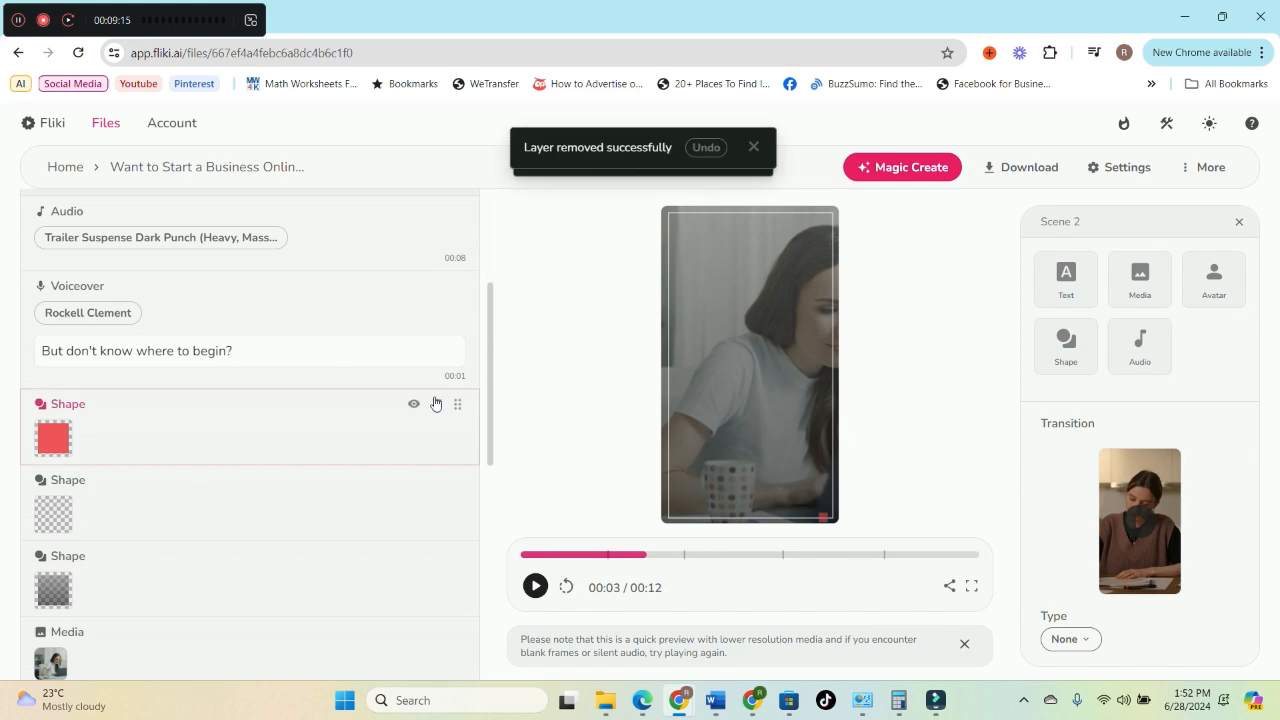
pyautogui.click(437, 408)
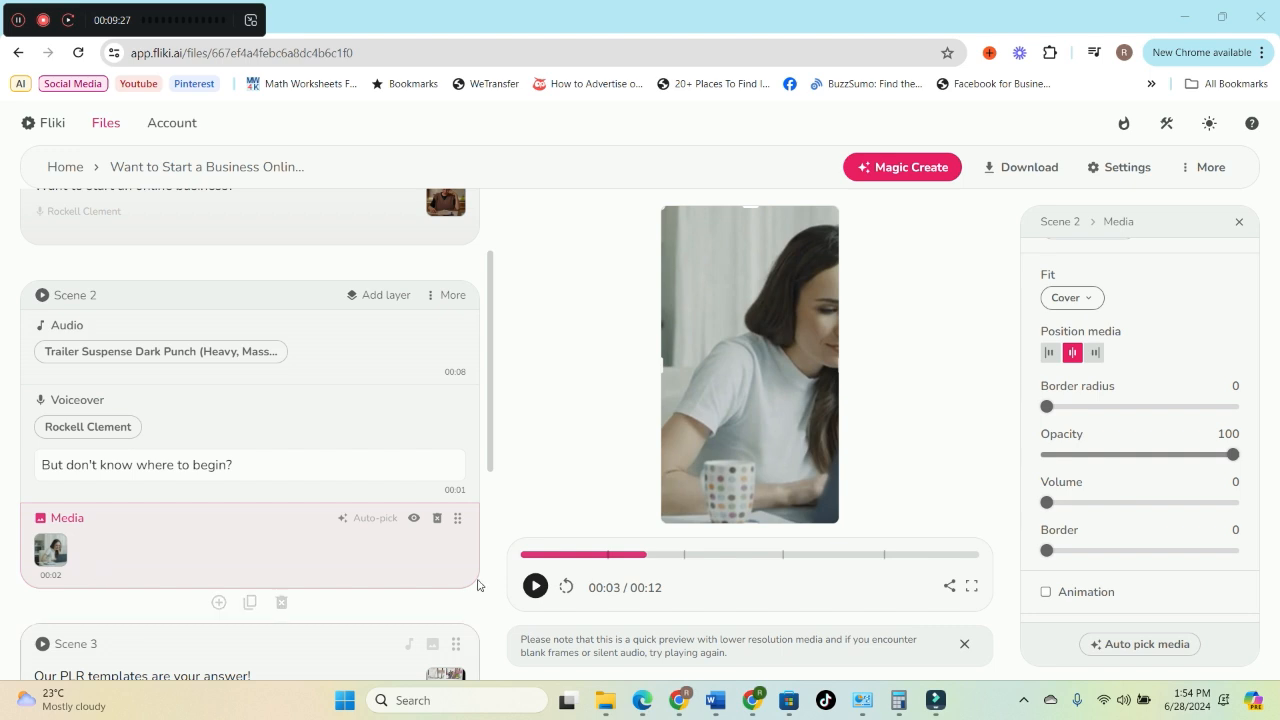
pyautogui.click(787, 380)
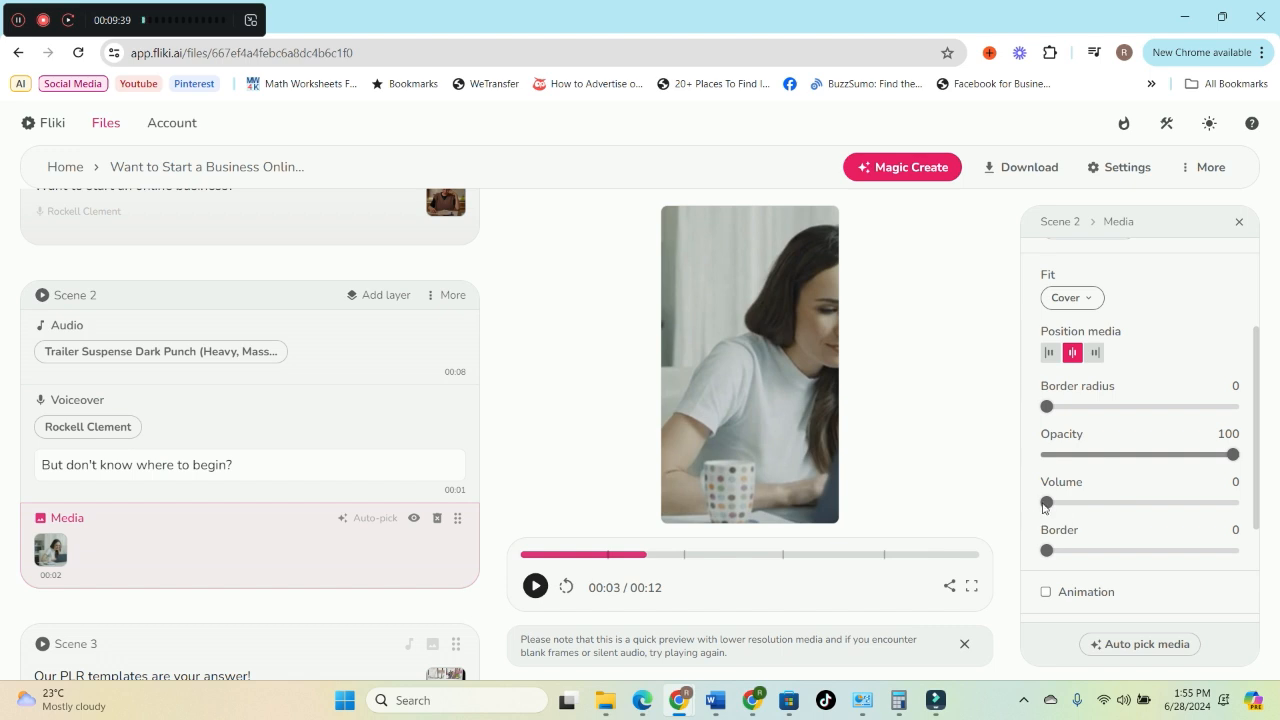
pyautogui.moveTo(1046, 503)
pyautogui.mouseDown()
pyautogui.moveTo(1133, 503)
pyautogui.moveTo(1046, 515)
pyautogui.mouseUp()
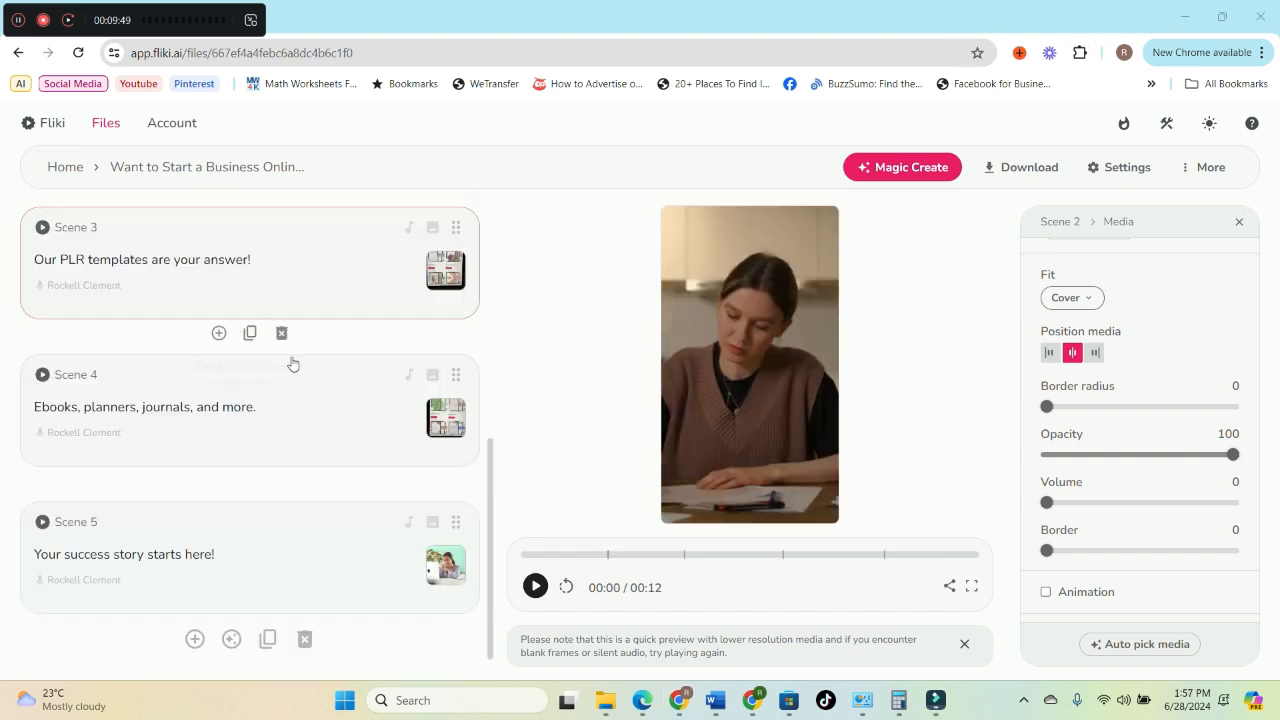
pyautogui.scroll(10, 386, 391)
pyautogui.scroll(-10, 389, 420)
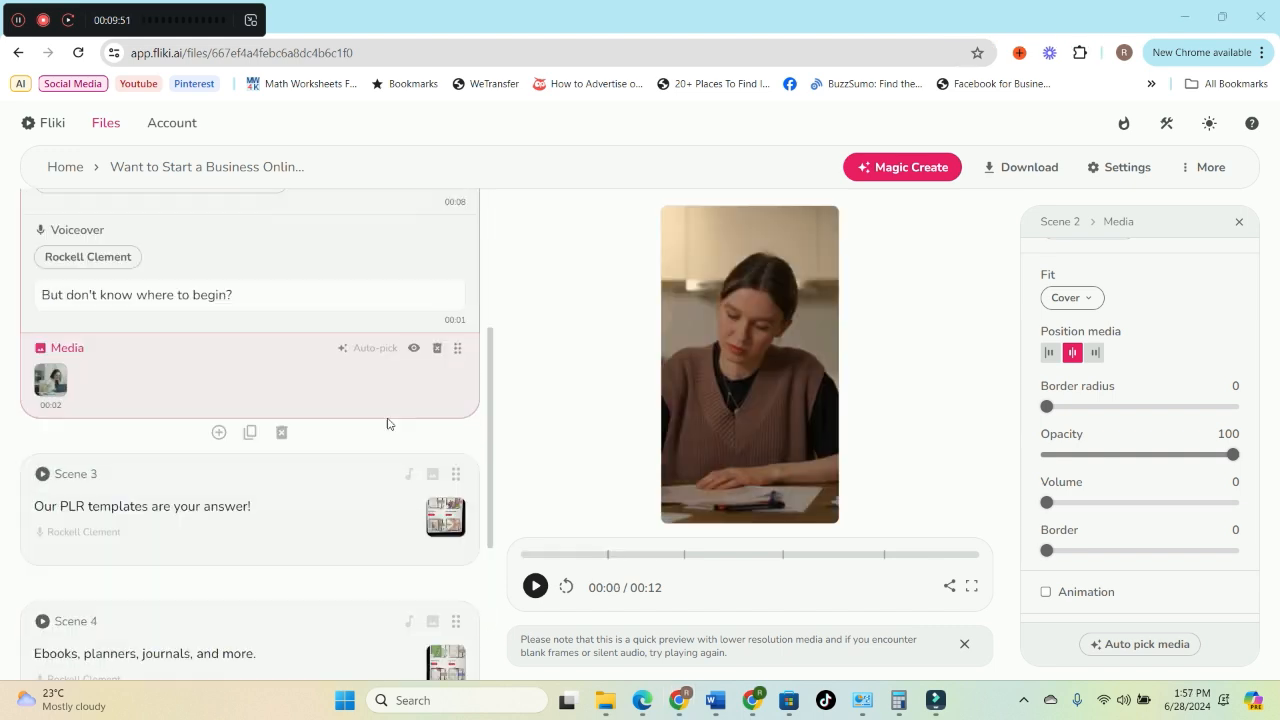
pyautogui.scroll(4, 428, 505)
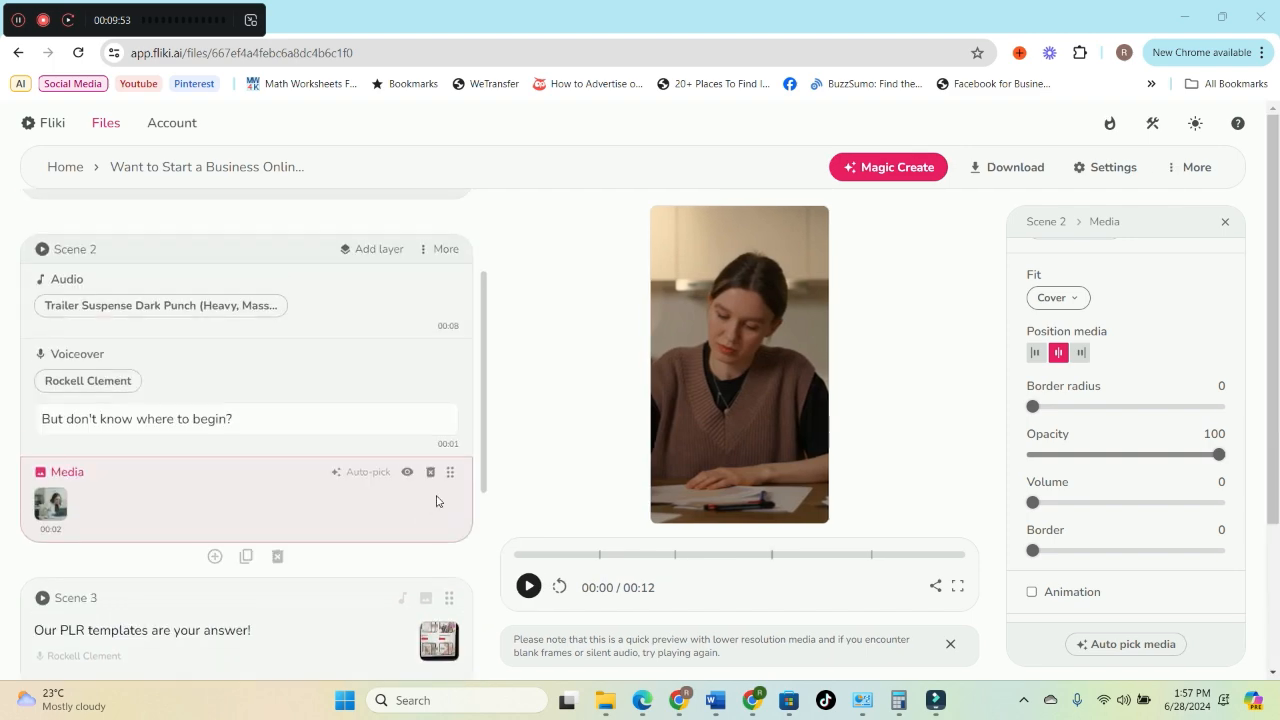
pyautogui.scroll(-2, 437, 500)
pyautogui.scroll(1, 417, 449)
pyautogui.click(53, 416)
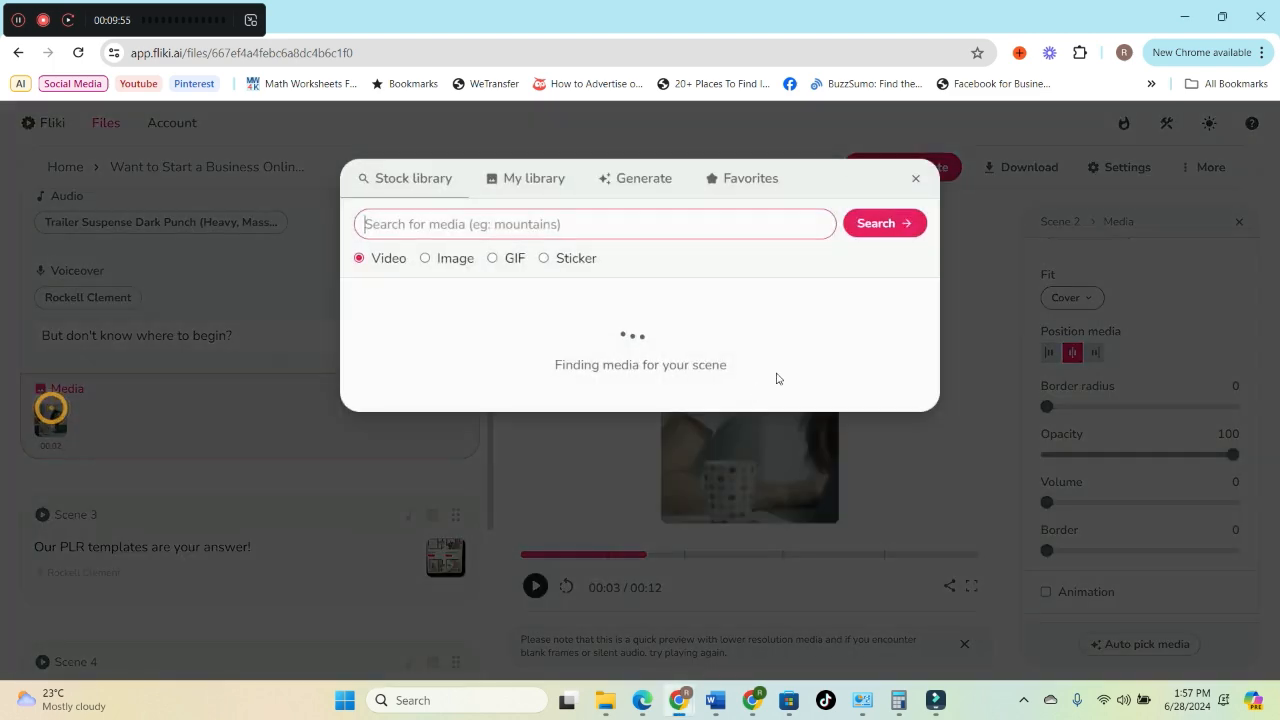
pyautogui.click(908, 182)
pyautogui.click(907, 190)
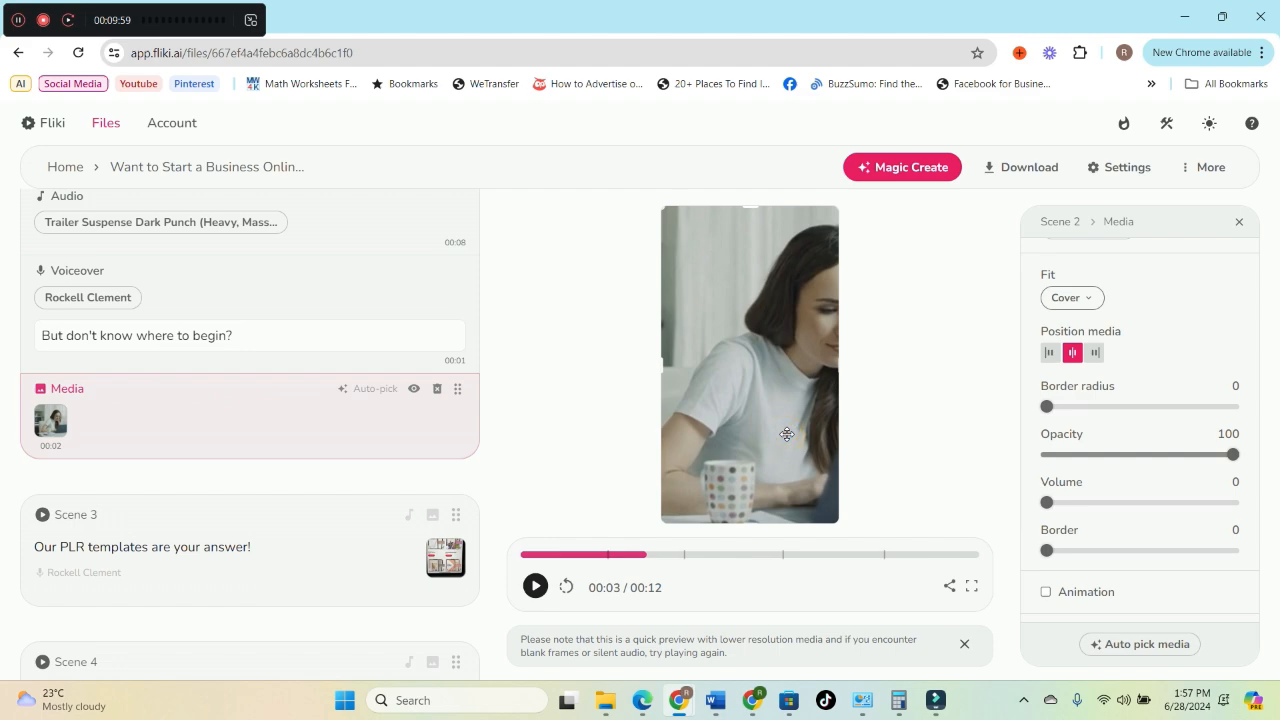
# Step: Replace Scene 2's background media with a clip of a woman drinking from a glass and reposition it within the frame
pyautogui.click(50, 420)
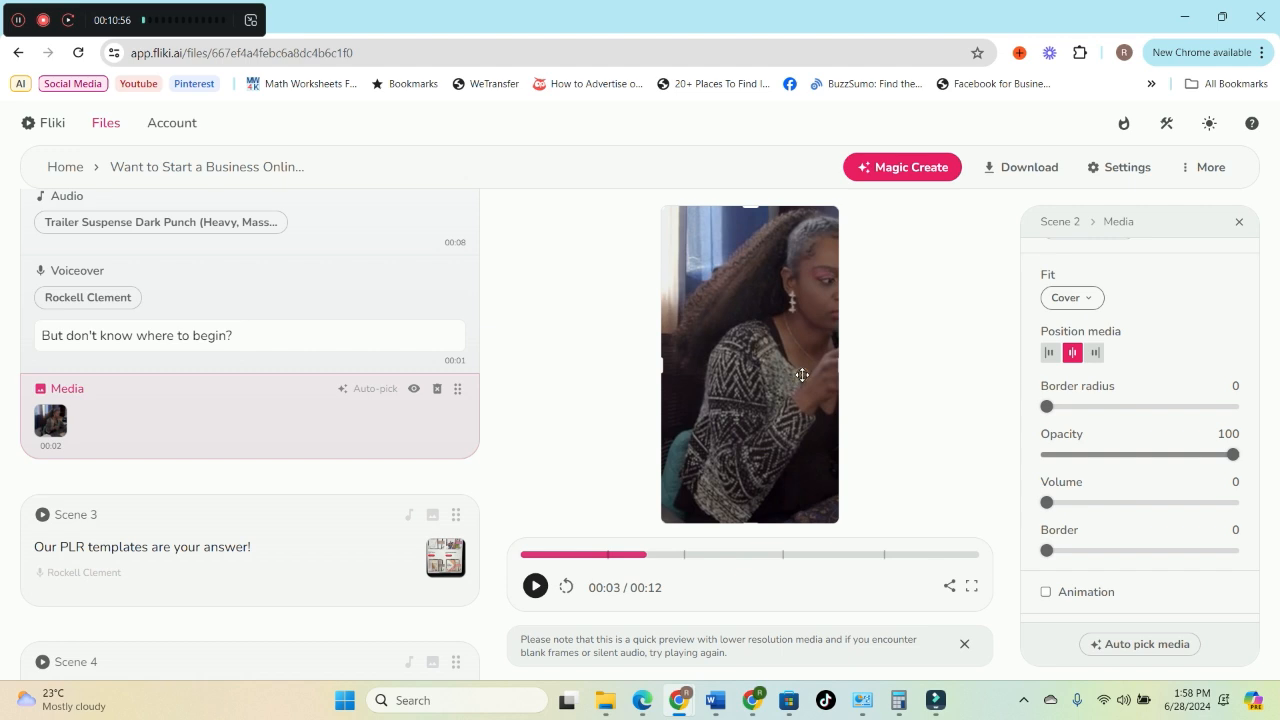
pyautogui.click(802, 375)
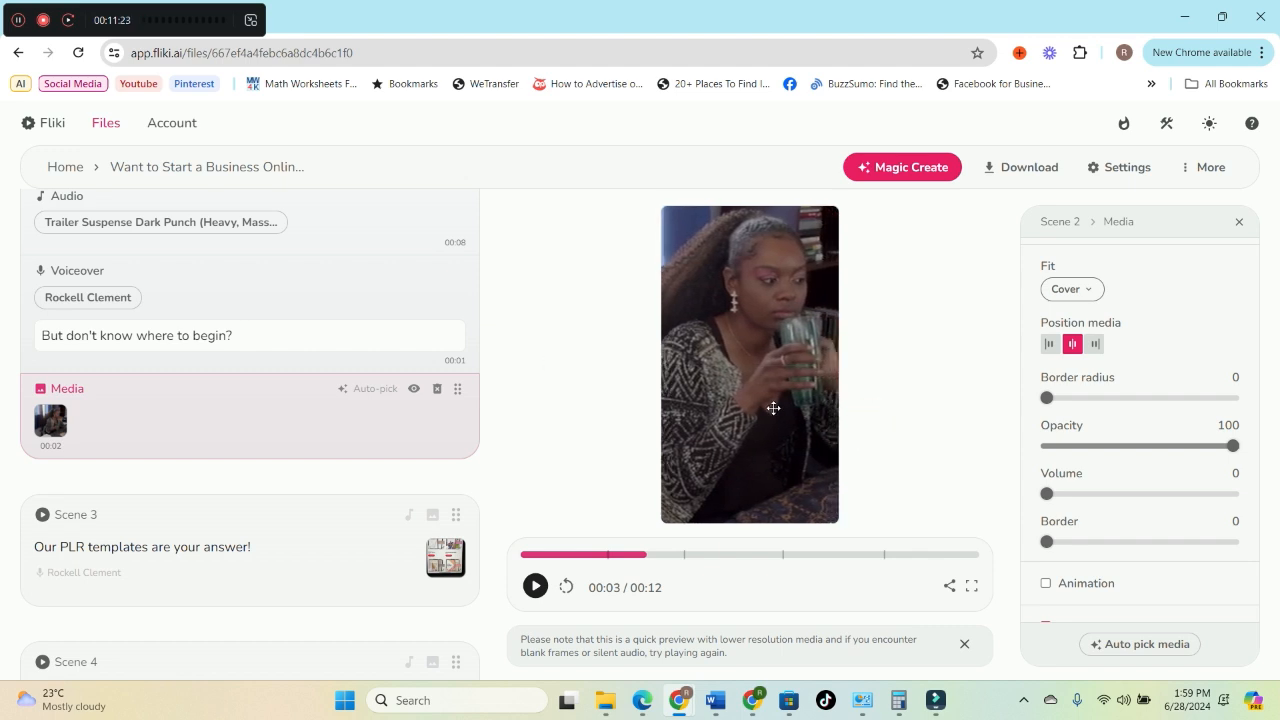
pyautogui.scroll(-1, 1075, 499)
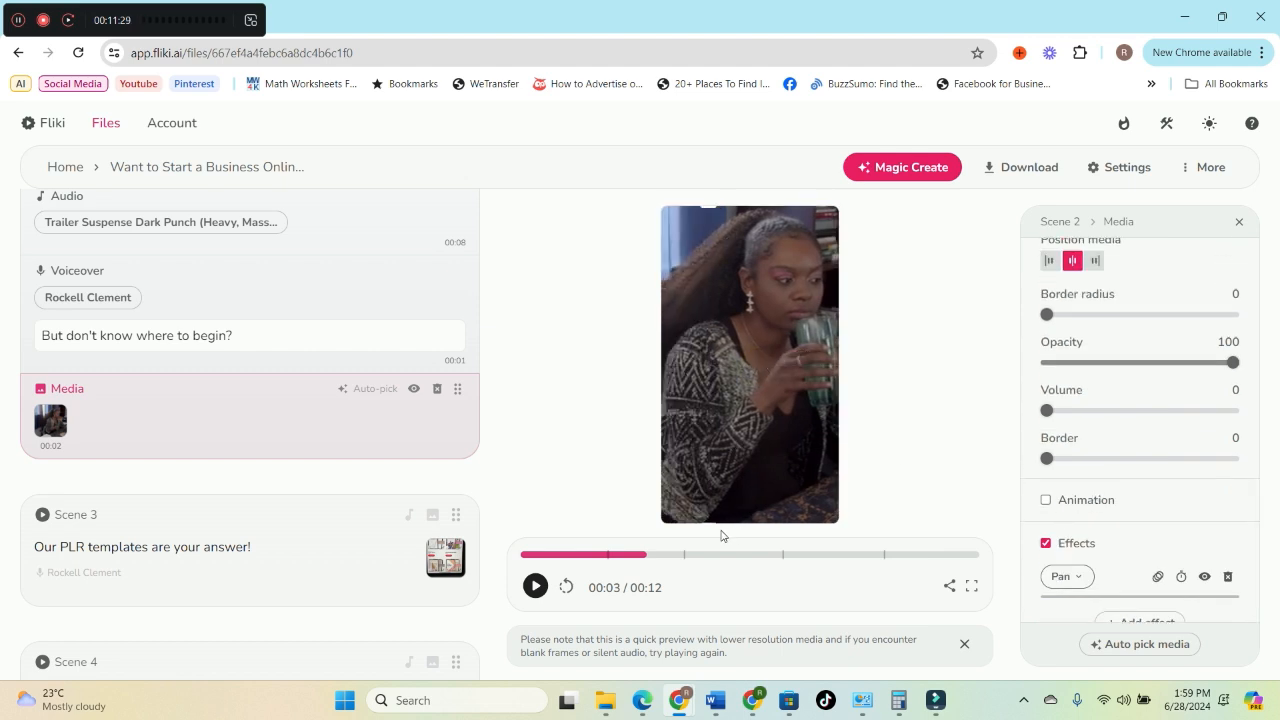
pyautogui.moveTo(706, 523)
pyautogui.mouseDown()
pyautogui.moveTo(708, 534)
pyautogui.moveTo(707, 519)
pyautogui.mouseUp()
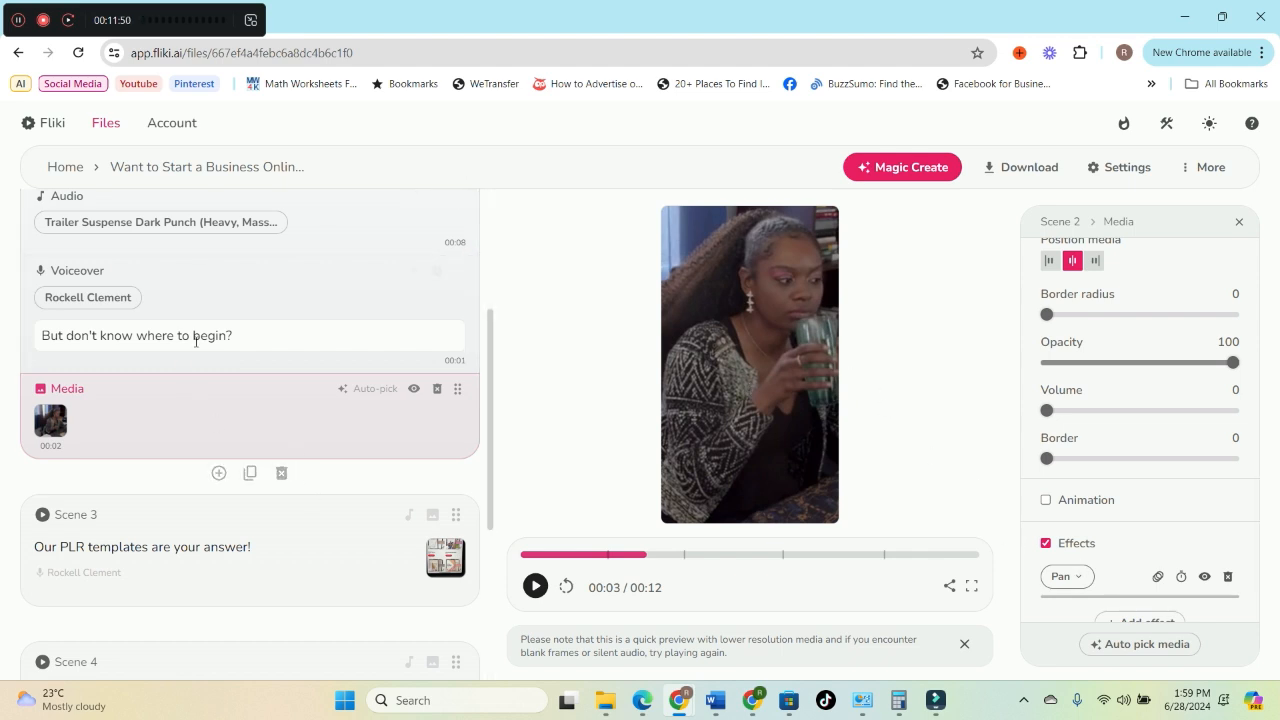
# Step: Play the video preview to review the edited scenes, pausing it before the end
pyautogui.scroll(2, 196, 340)
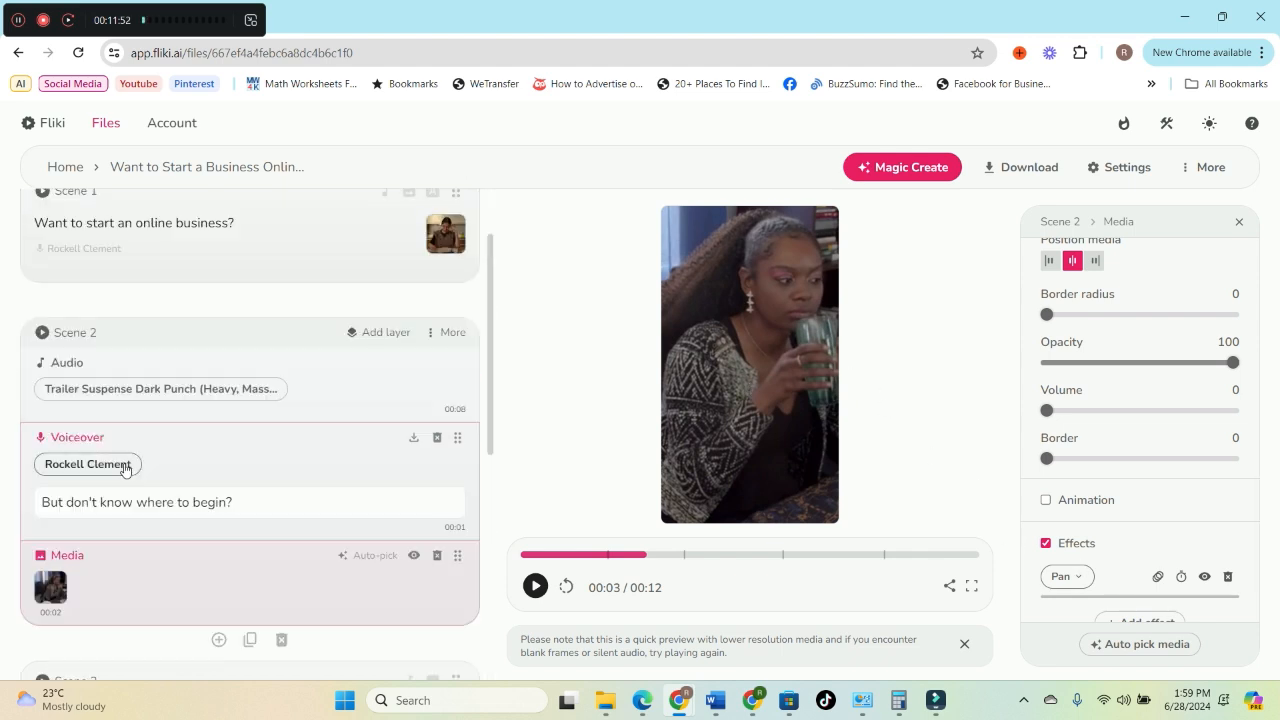
pyautogui.click(535, 587)
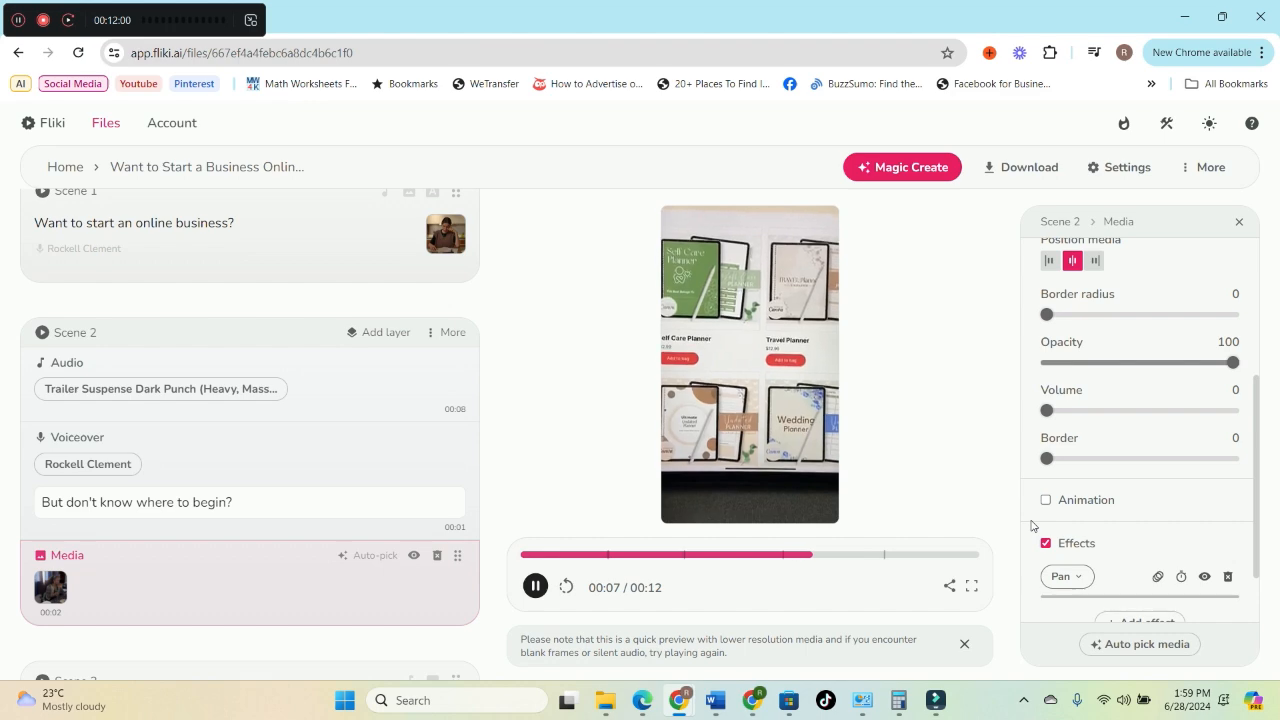
pyautogui.click(535, 587)
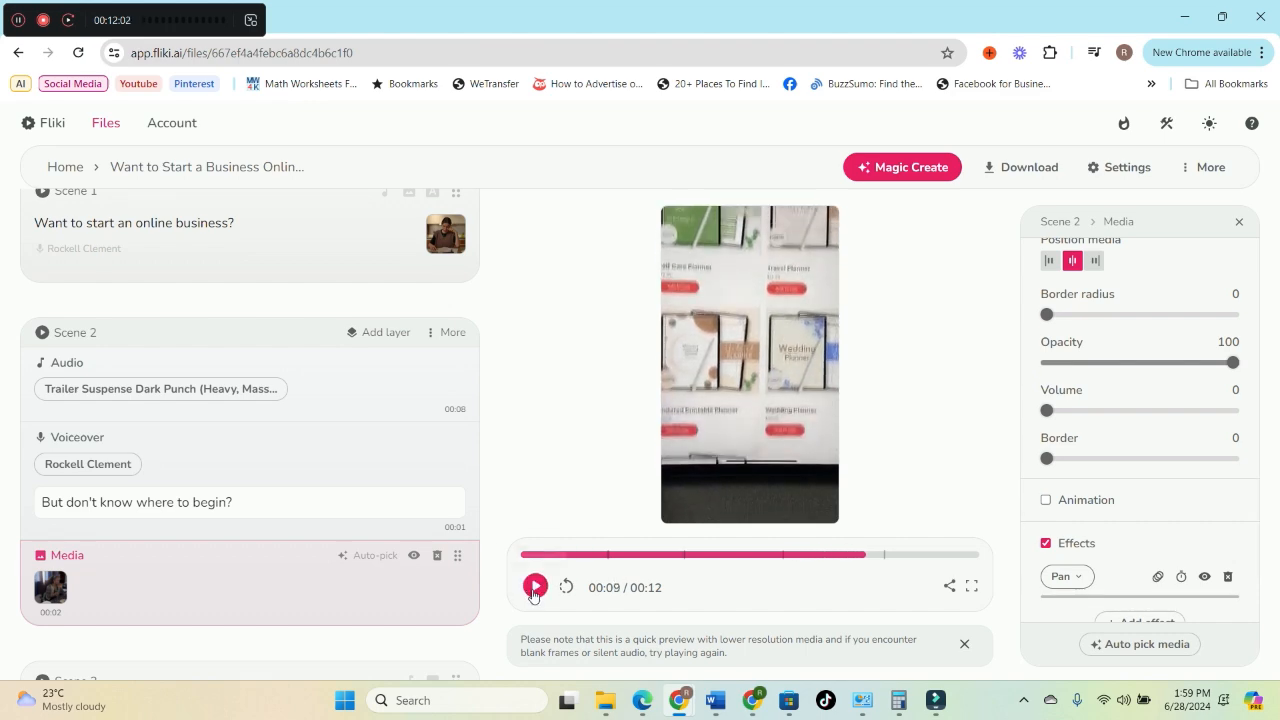
# Step: Change the voiceover voice to Terra for all scenes
pyautogui.click(127, 466)
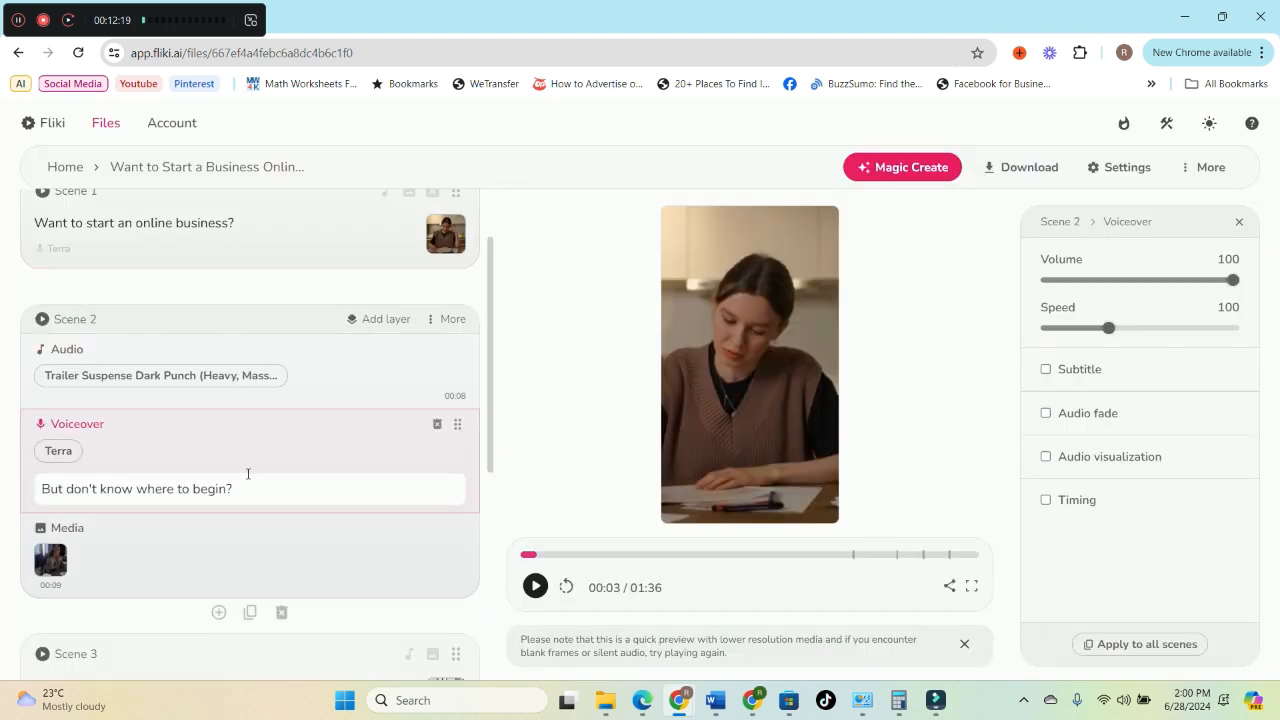
pyautogui.scroll(1, 435, 515)
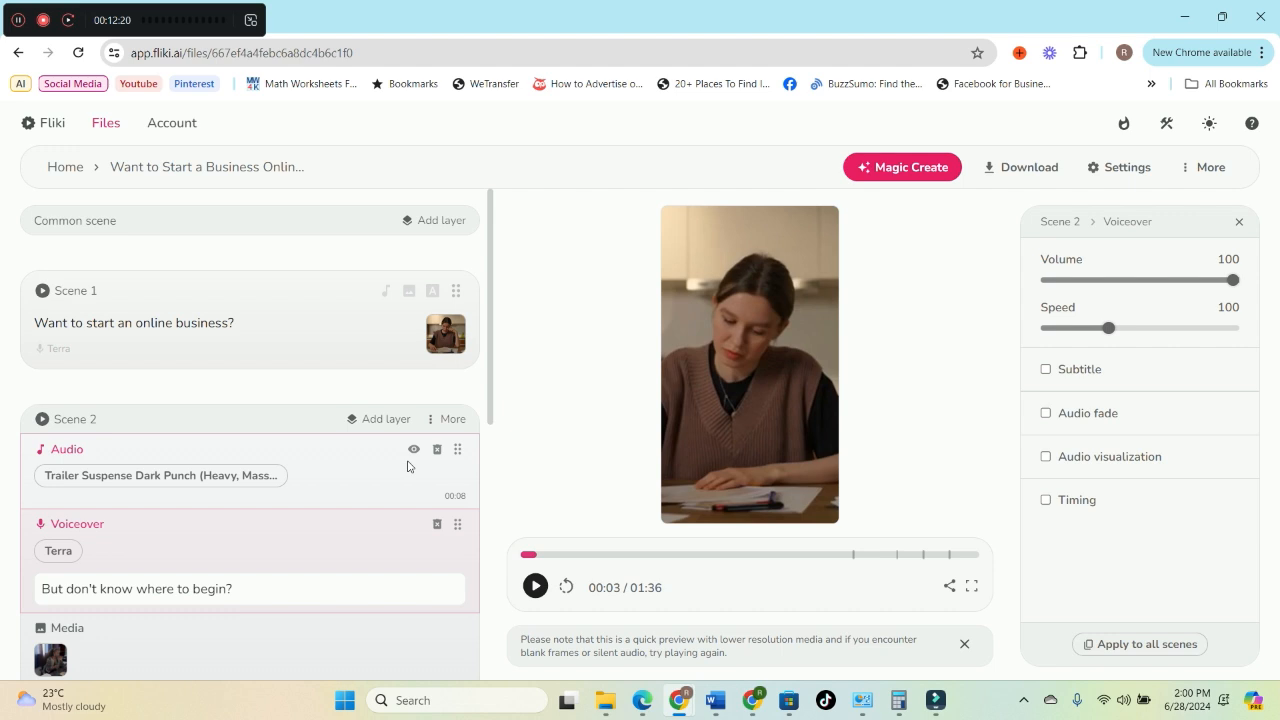
# Step: Enable subtitles on Scene 1's voiceover and apply the voiceover settings to all scenes
pyautogui.click(282, 360)
pyautogui.click(320, 417)
pyautogui.click(311, 389)
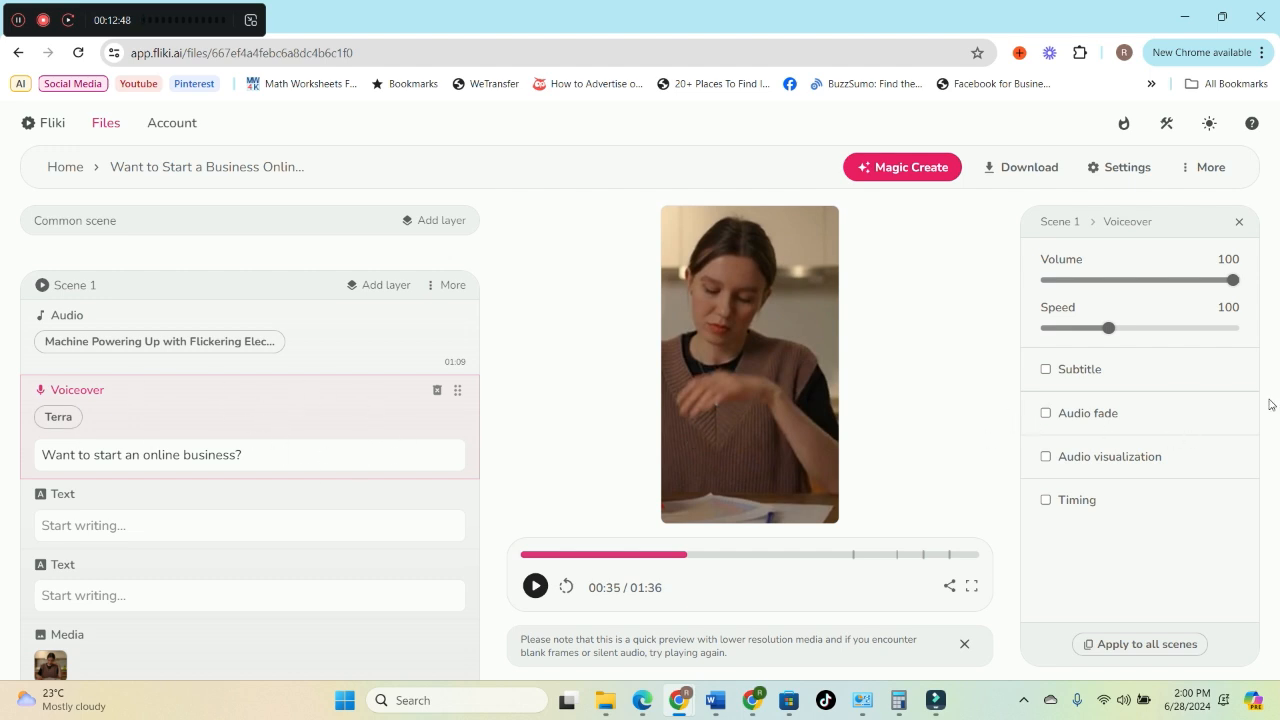
pyautogui.click(1096, 372)
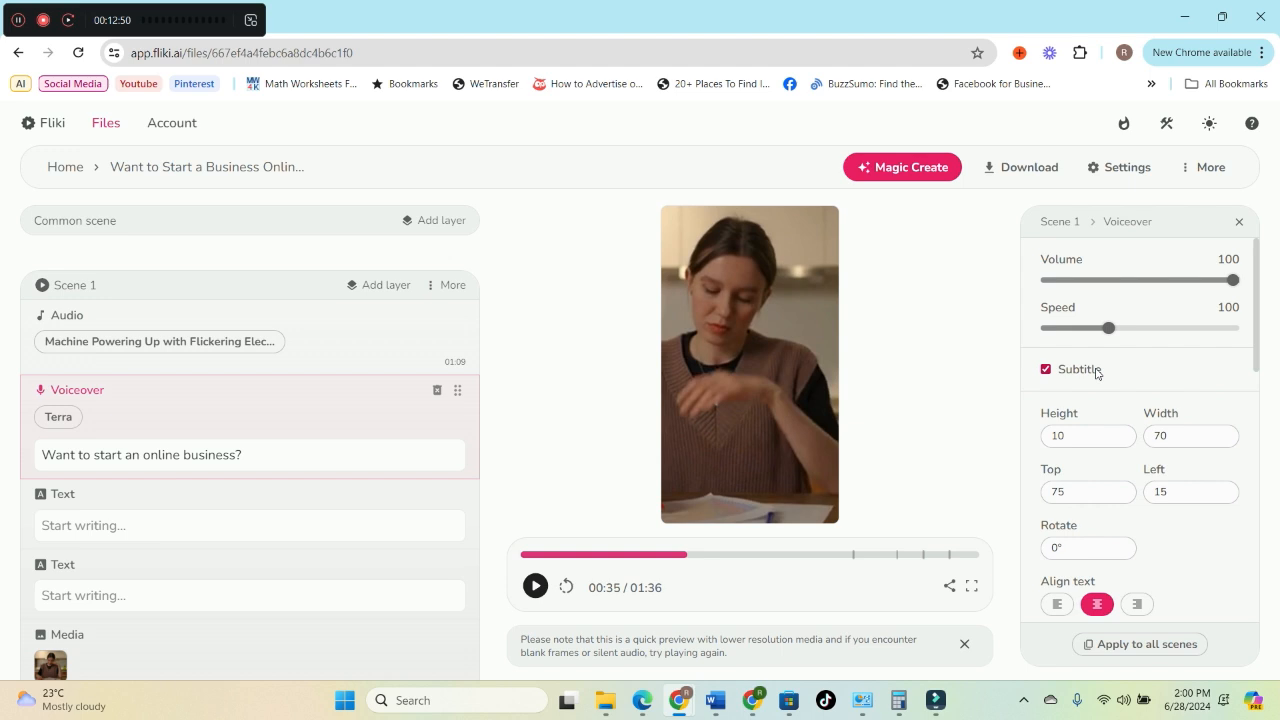
pyautogui.scroll(-5, 1100, 400)
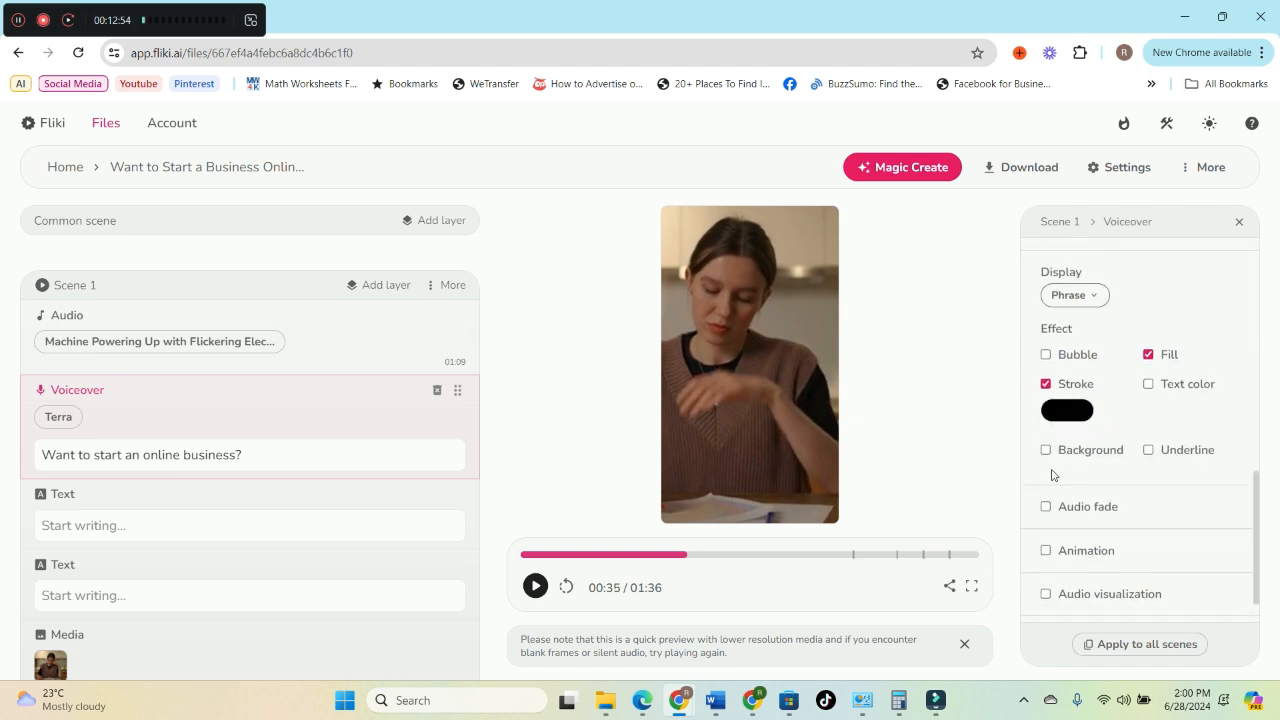
pyautogui.click(1167, 648)
pyautogui.click(603, 246)
# Step: Play the video preview to check the subtitles, pausing it during Scene 3
pyautogui.click(535, 586)
pyautogui.click(535, 586)
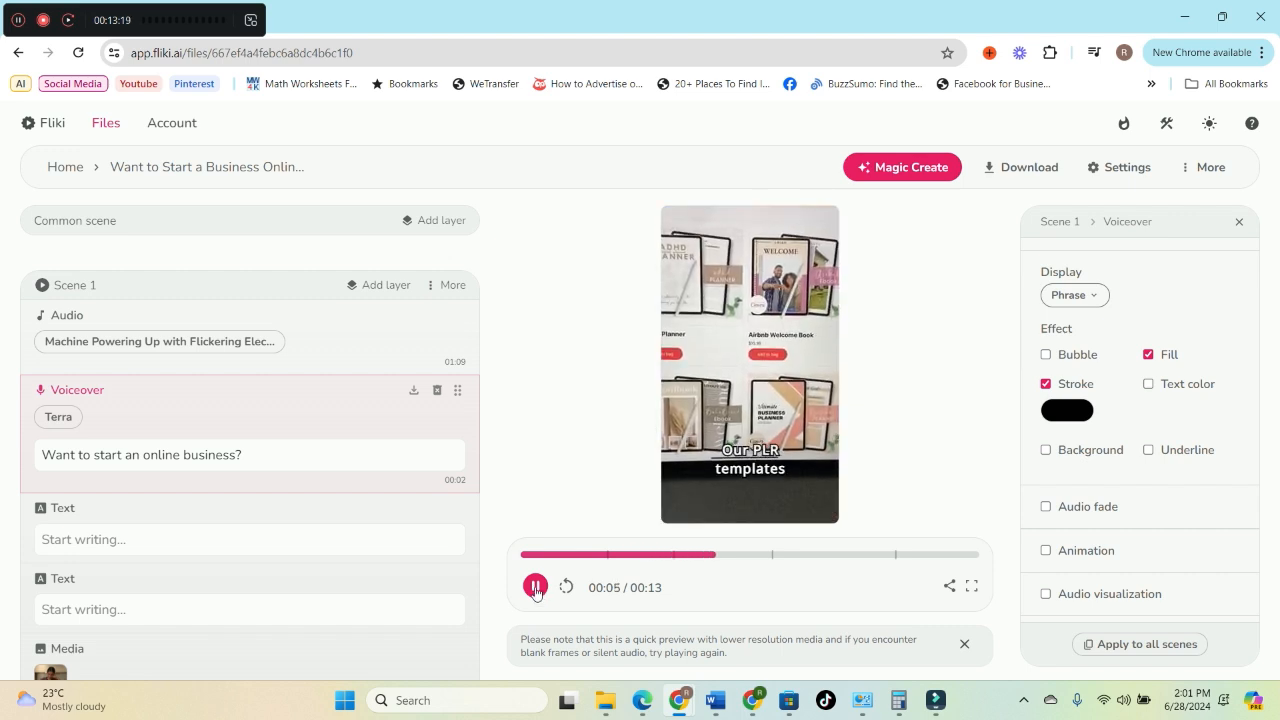
pyautogui.click(535, 587)
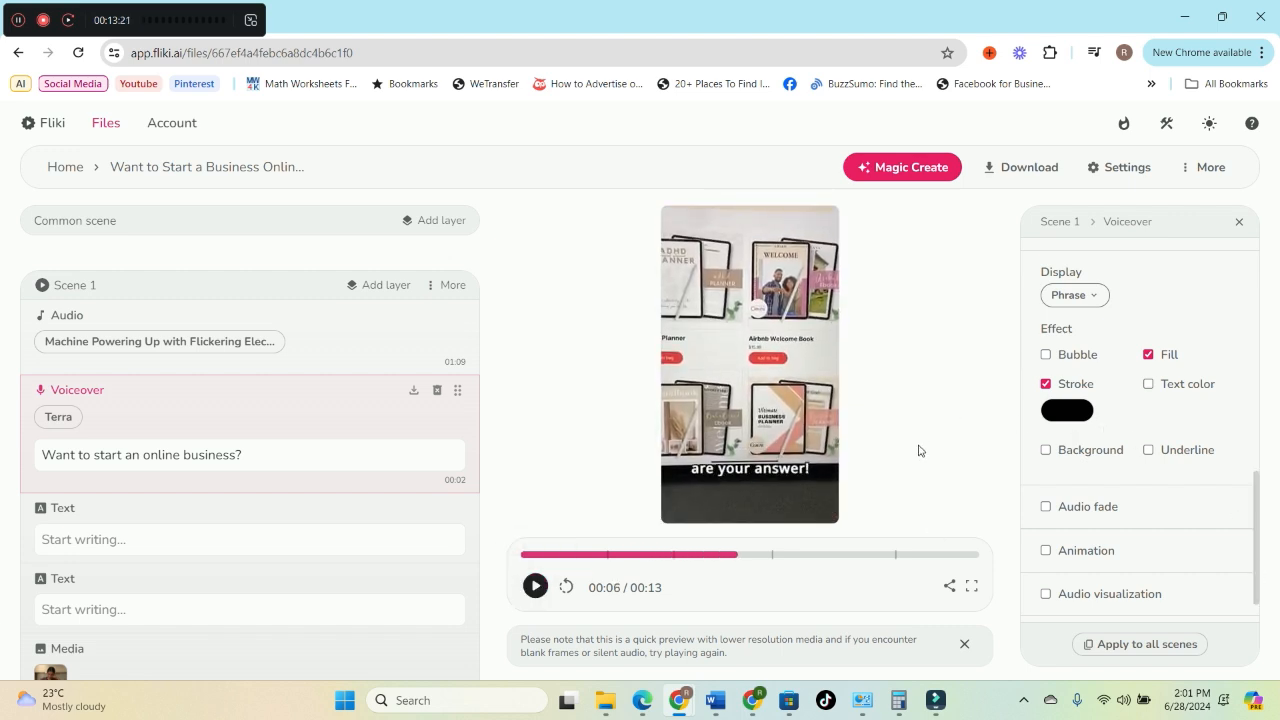
# Step: Set the subtitle stroke colour to bright green, keep the Phrase display, and apply the settings to all voiceover layers
pyautogui.scroll(1, 1166, 454)
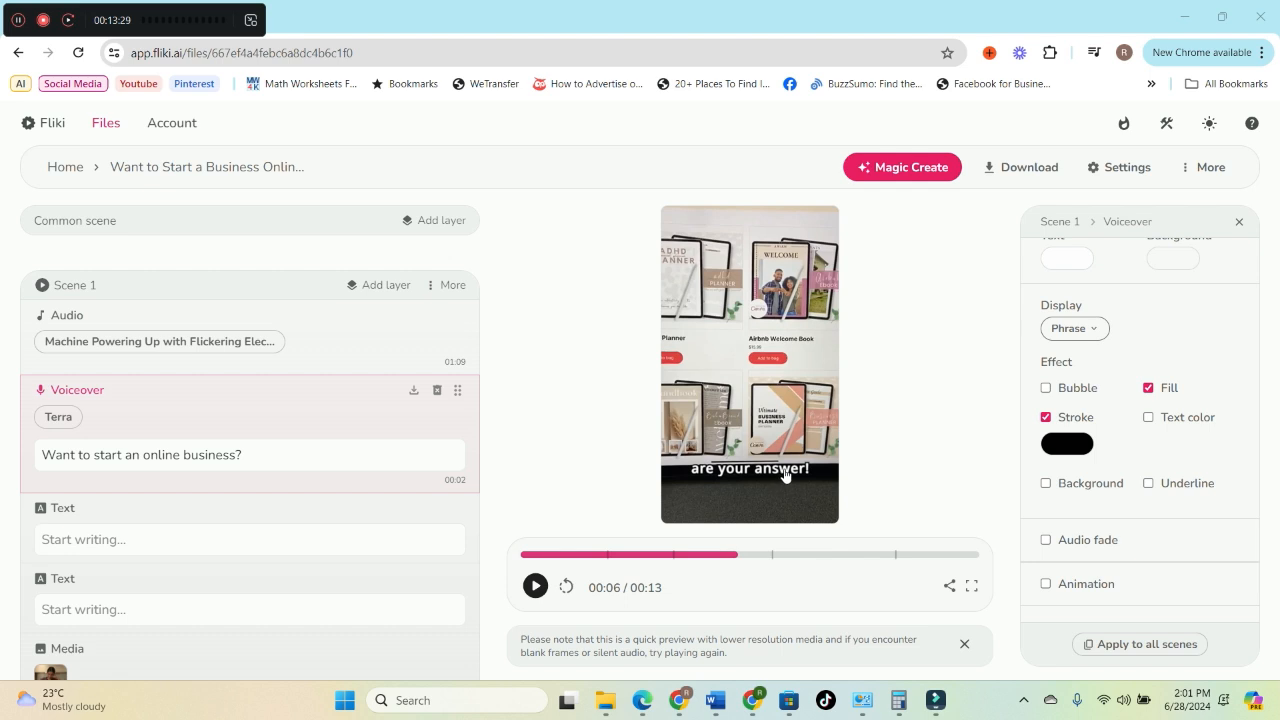
pyautogui.click(1097, 331)
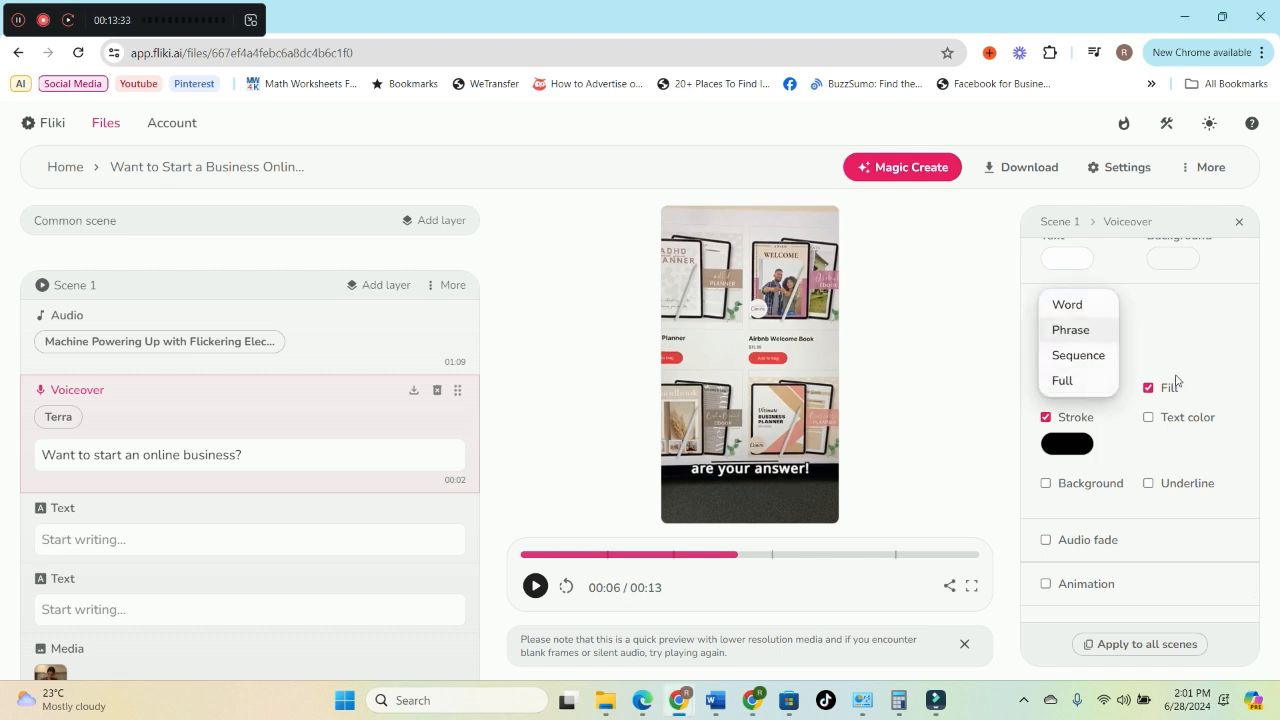
pyautogui.click(1155, 335)
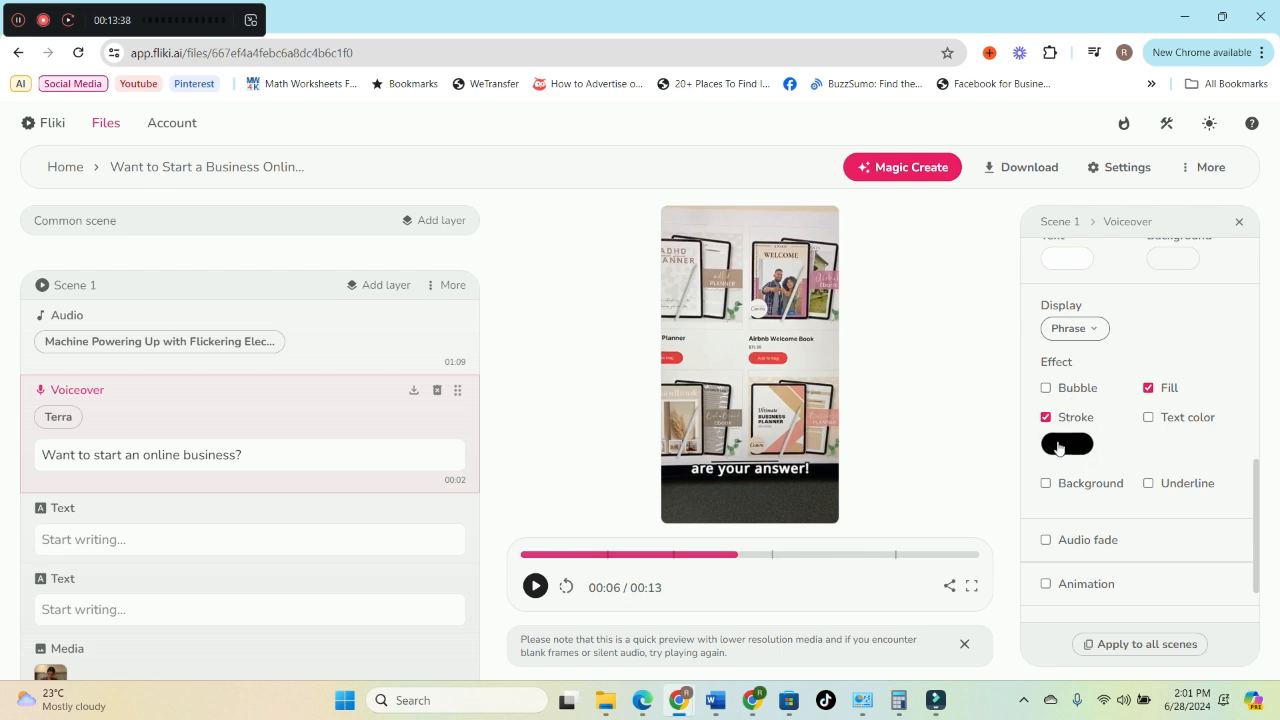
pyautogui.click(1057, 447)
pyautogui.moveTo(1147, 292); pyautogui.dragTo(1166, 246)
pyautogui.click(1050, 362)
pyautogui.click(1088, 368)
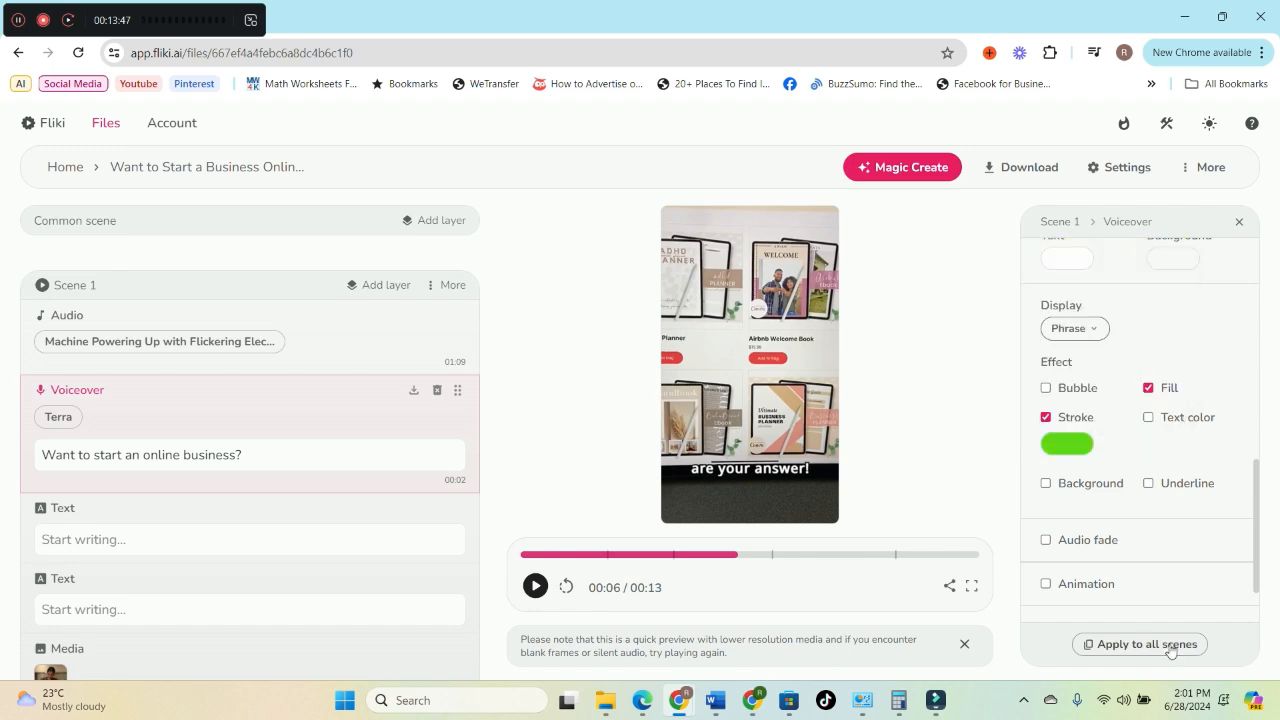
pyautogui.click(1140, 644)
pyautogui.click(600, 248)
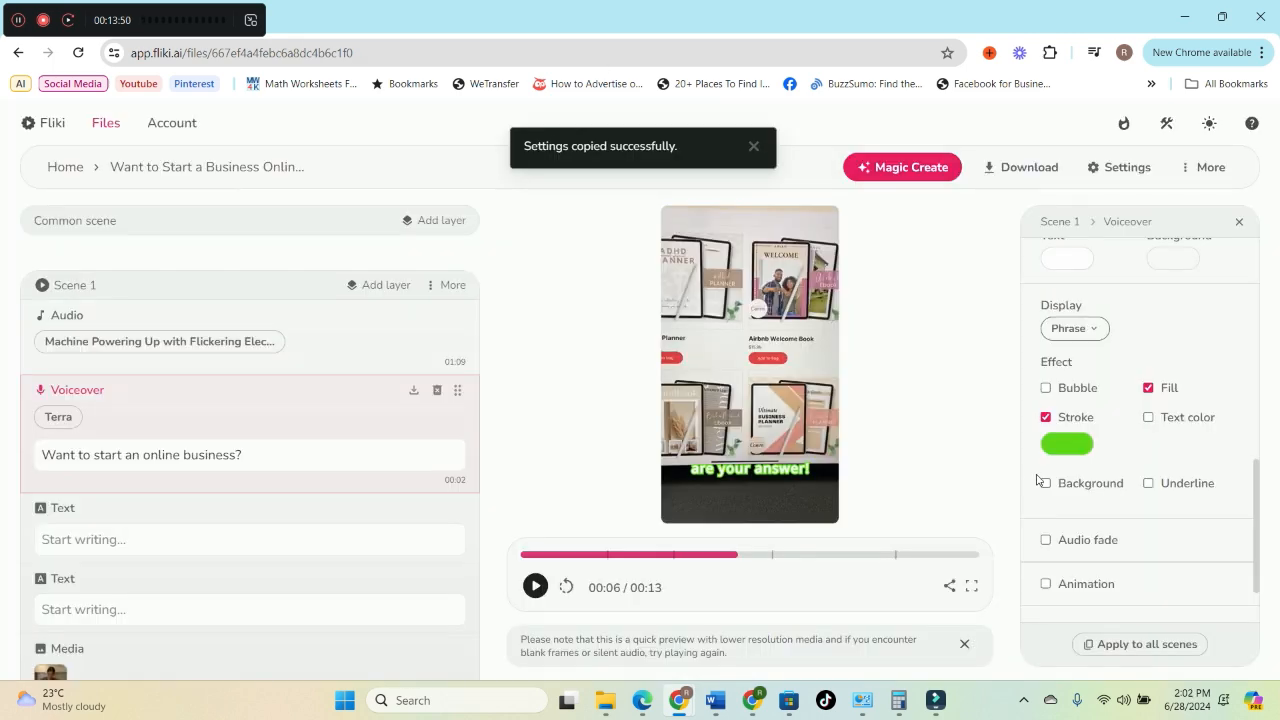
# Step: Replace the subtitle Stroke effect with the Bubble and Background effects and apply them to all voiceover layers
pyautogui.click(1080, 421)
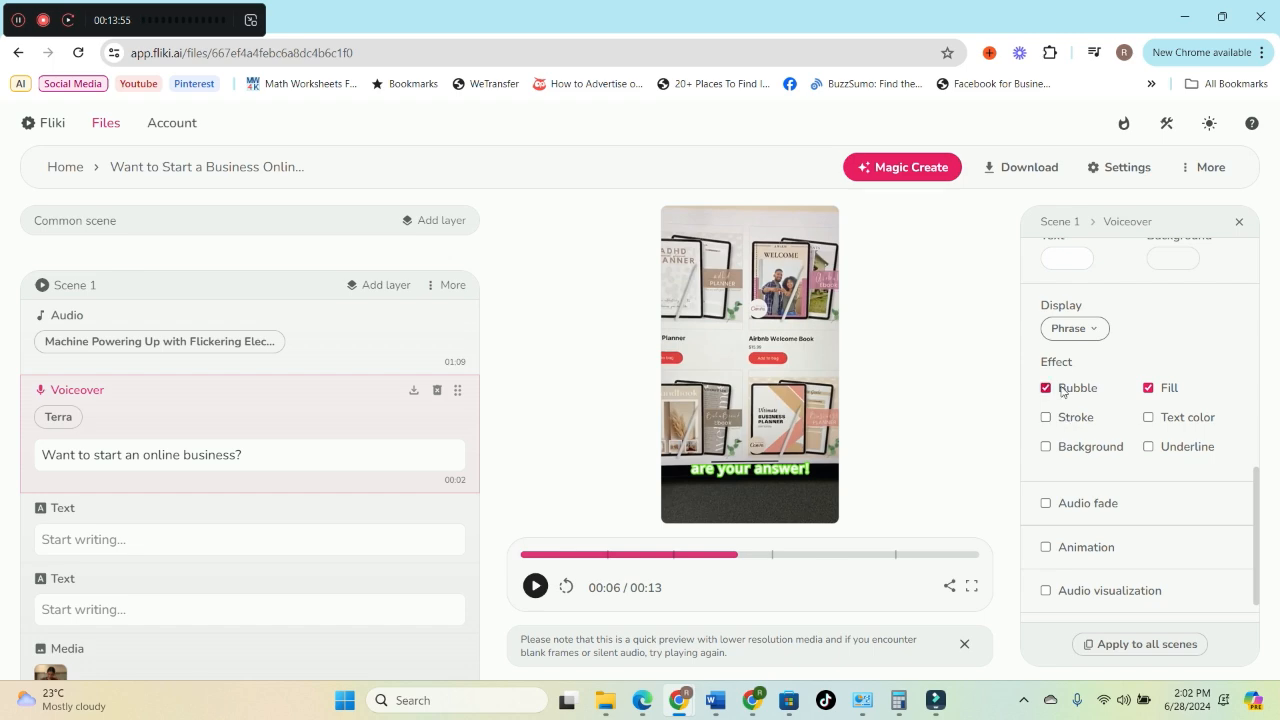
pyautogui.scroll(-1, 1163, 455)
pyautogui.click(1078, 363)
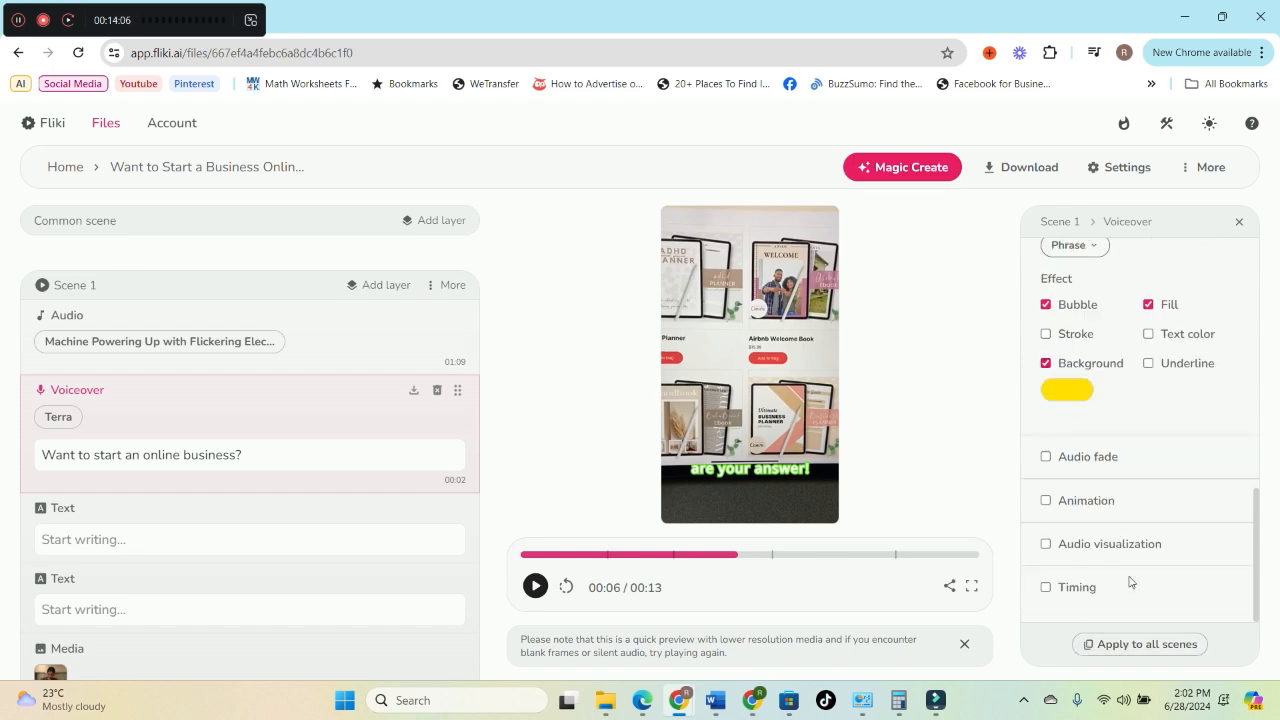
pyautogui.click(1110, 644)
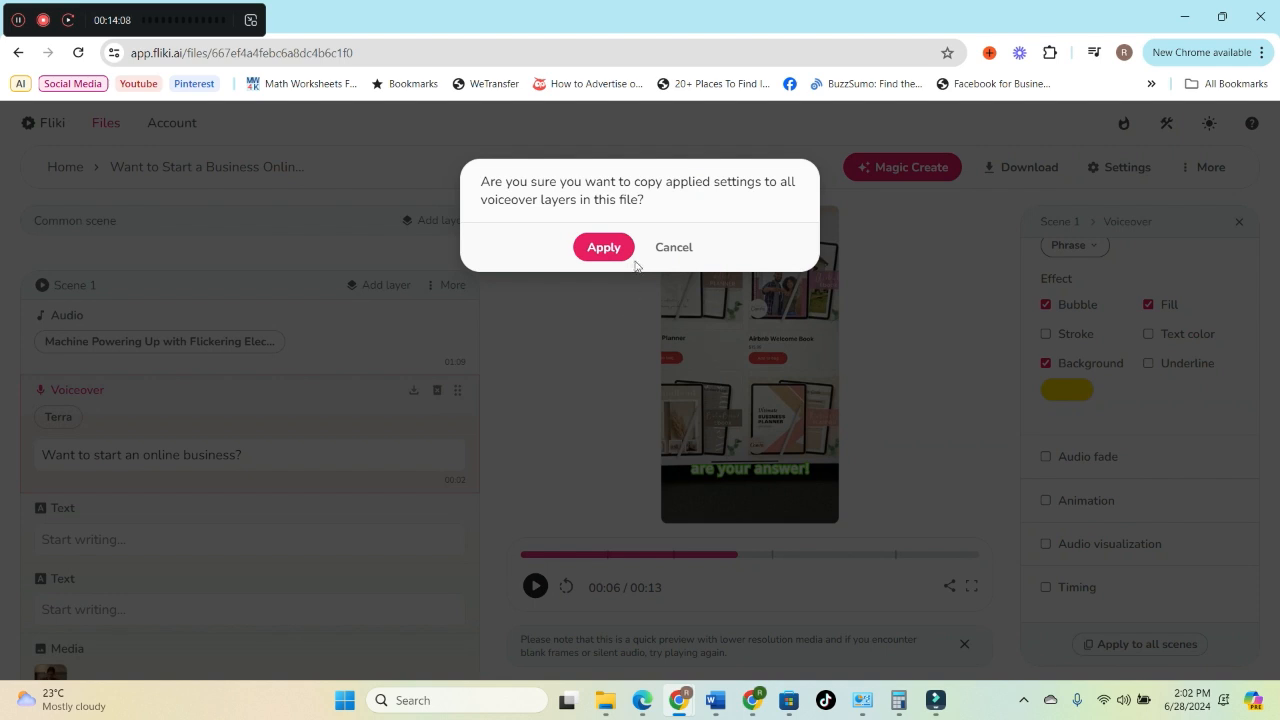
pyautogui.click(605, 247)
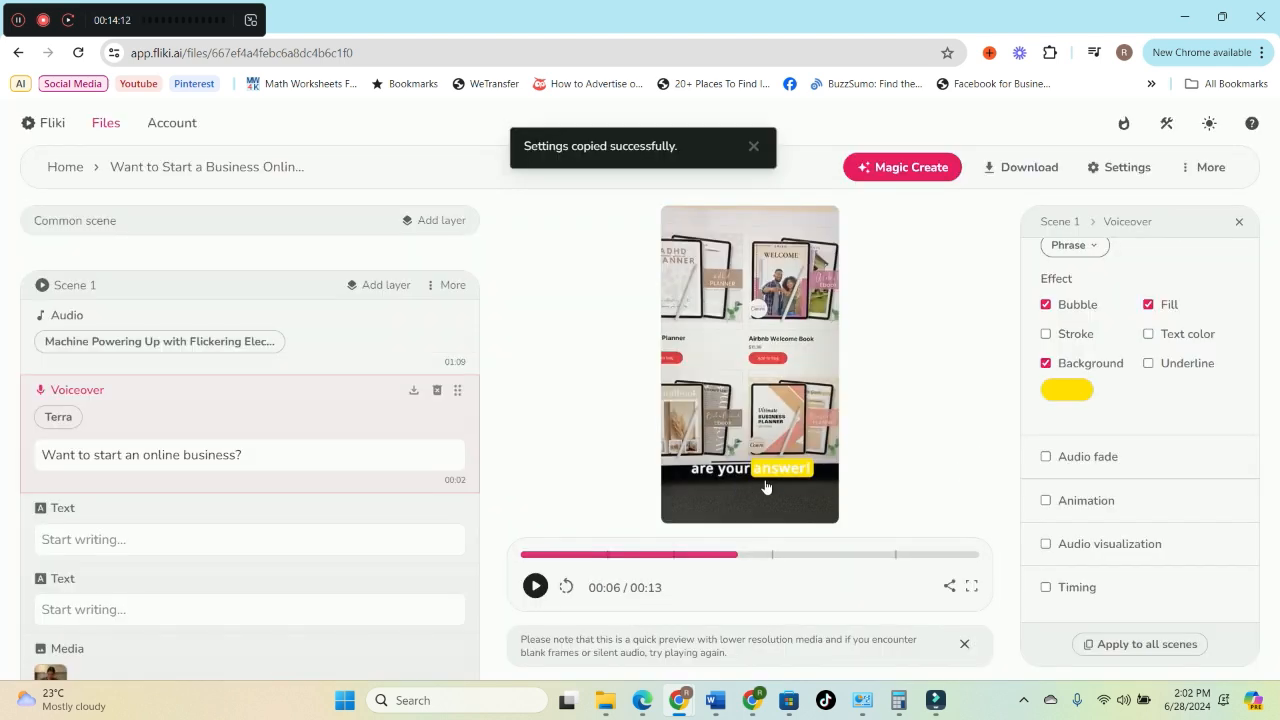
# Step: Set the subtitle Background effect colour to red #cb231bff and apply the settings to all voiceover layers
pyautogui.scroll(3, 1071, 428)
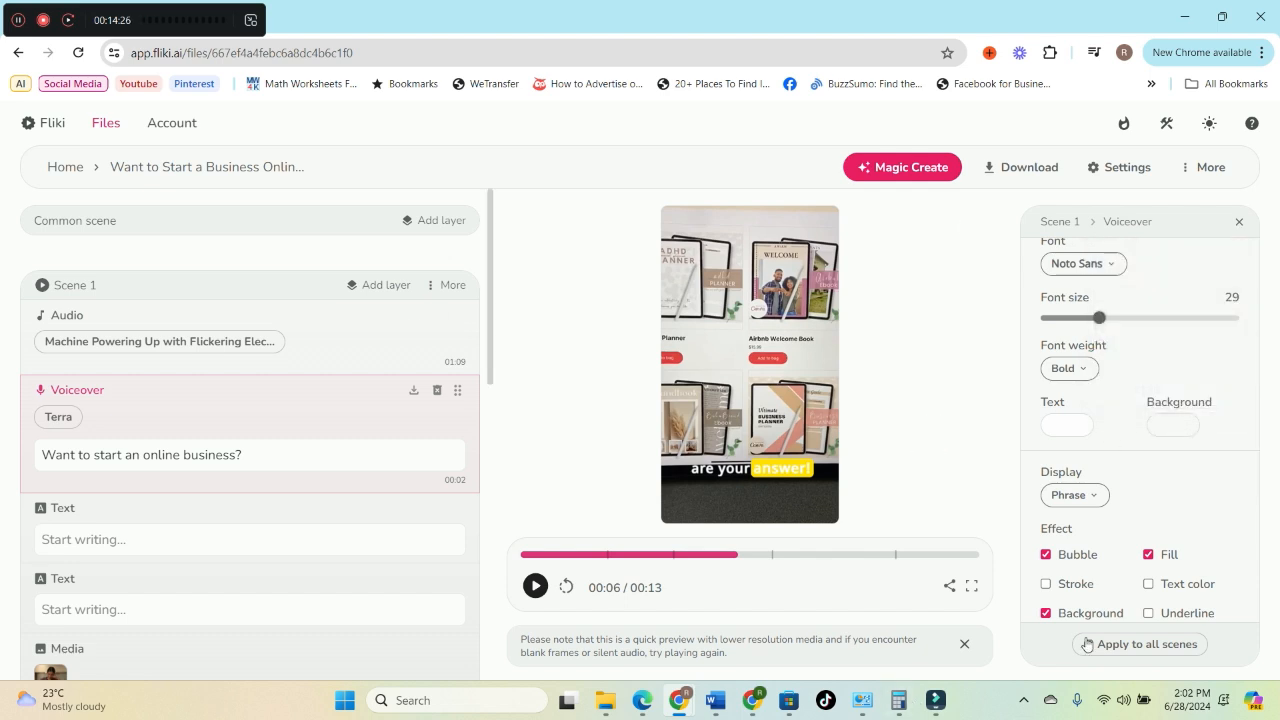
pyautogui.scroll(-3, 1068, 617)
pyautogui.click(1067, 390)
pyautogui.click(1163, 431)
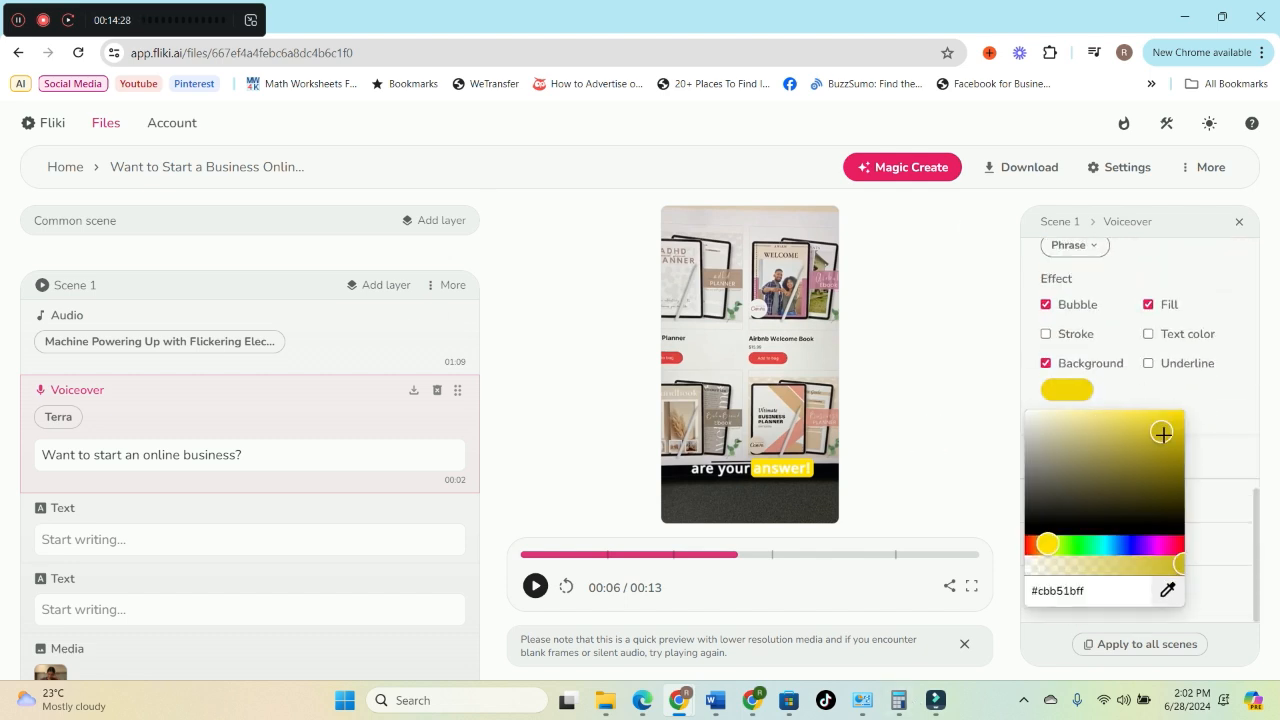
pyautogui.click(1027, 549)
pyautogui.click(1221, 397)
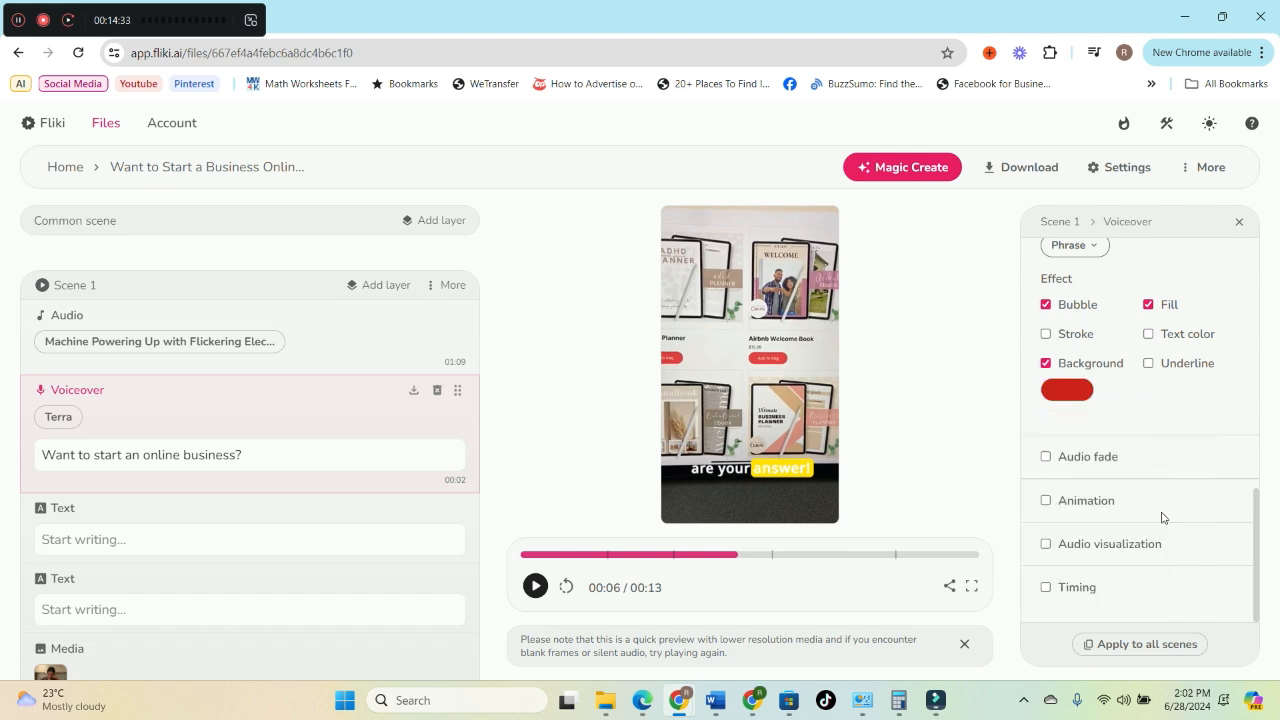
pyautogui.click(1081, 395)
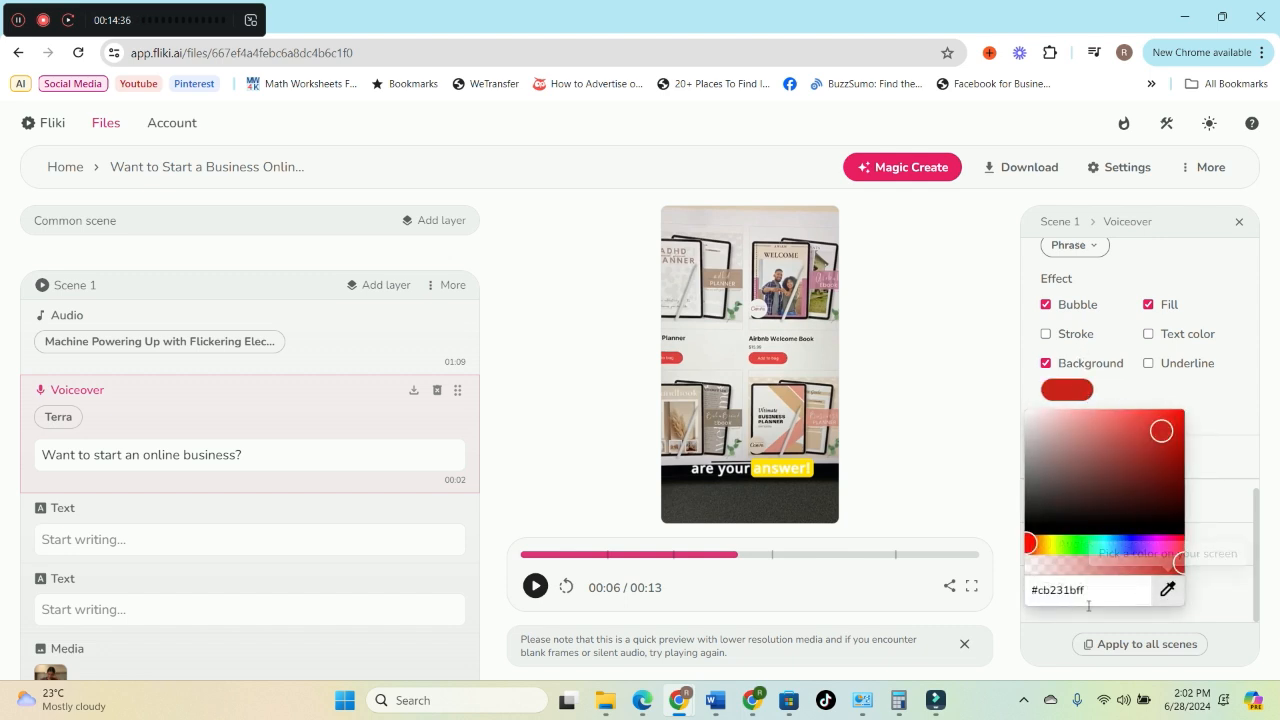
pyautogui.click(1216, 410)
pyautogui.click(1143, 644)
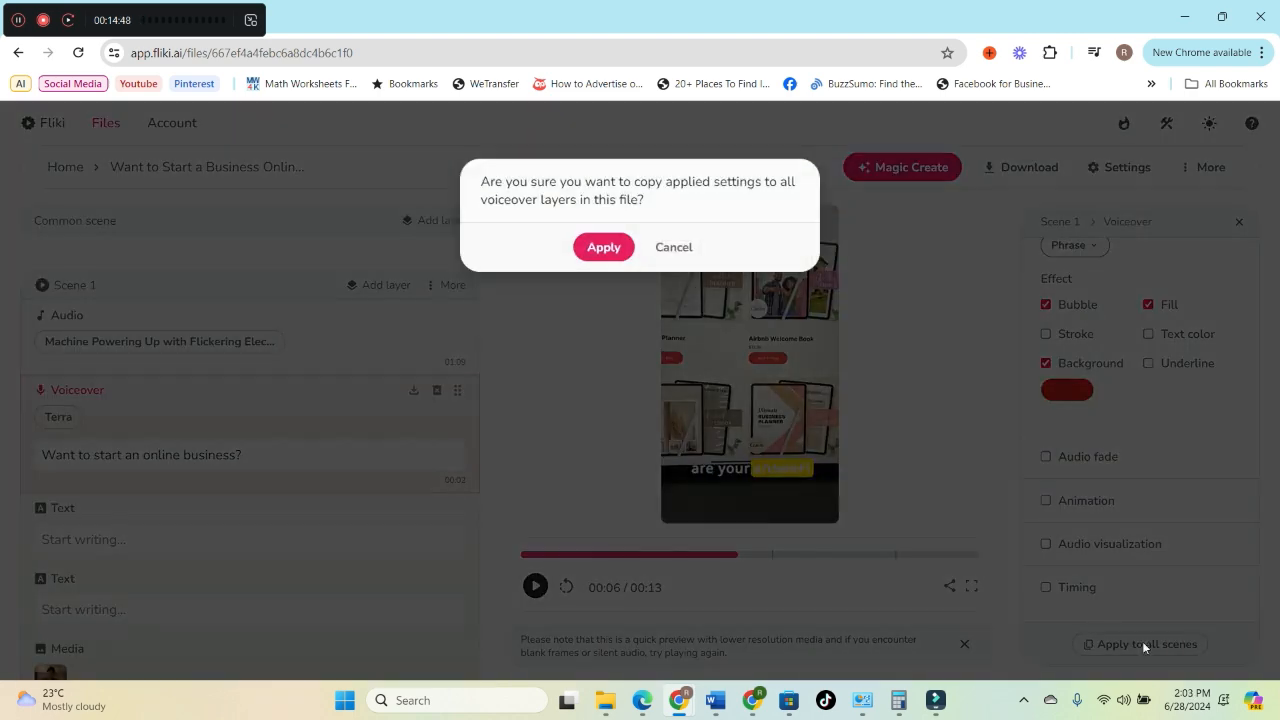
pyautogui.click(603, 247)
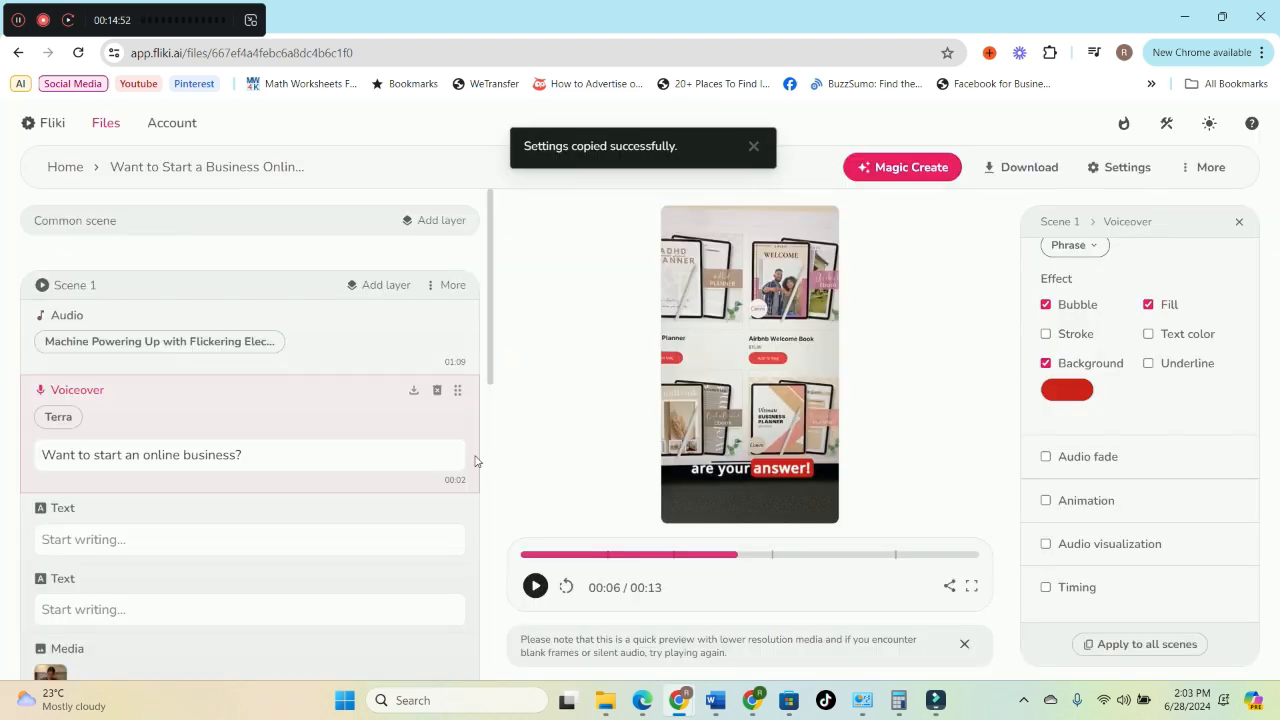
# Step: Rewind the preview to the start and watch the video in full screen
pyautogui.moveTo(737, 553); pyautogui.dragTo(520, 566)
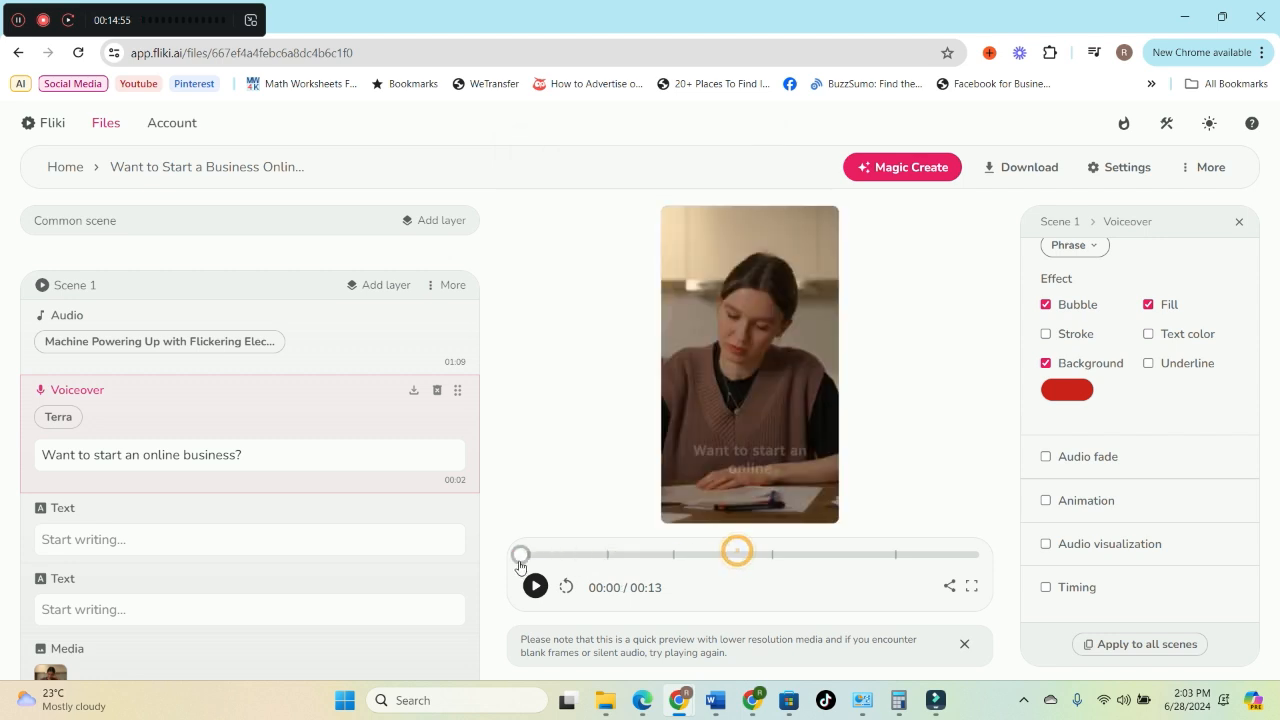
pyautogui.click(971, 587)
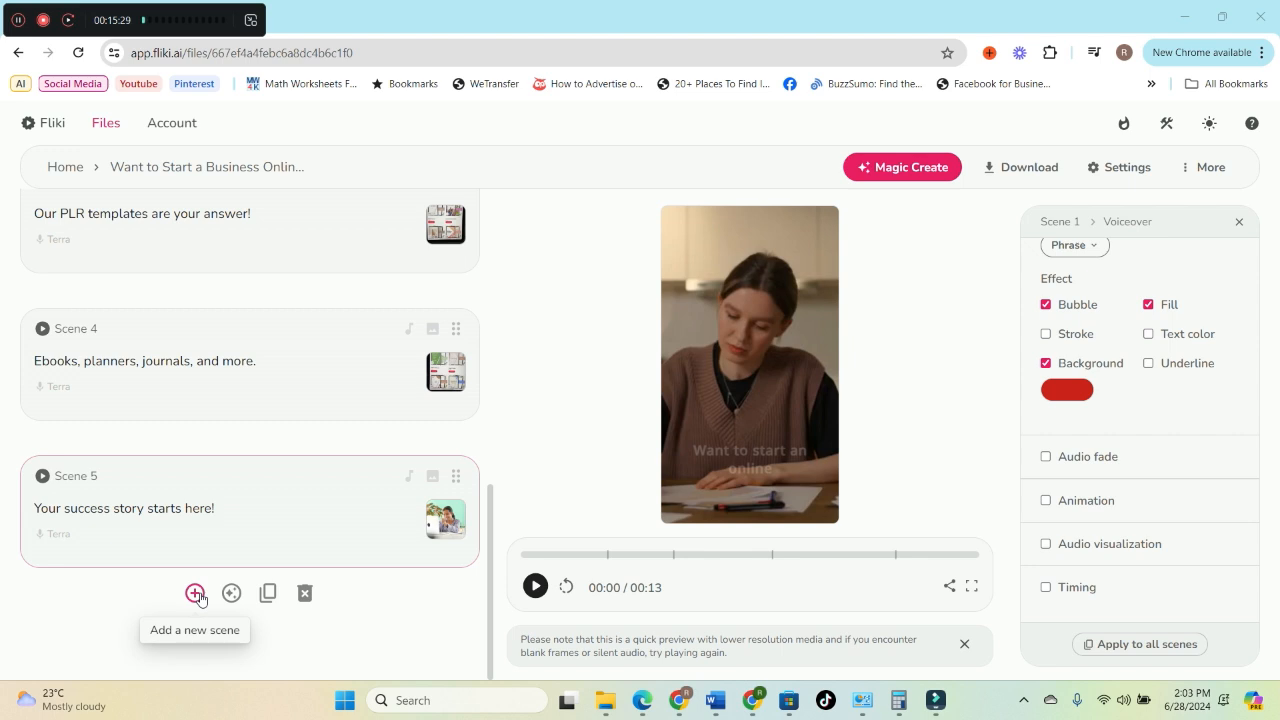
# Step: Add an AI-generated scene about PLR templates after Scene 5
pyautogui.click(231, 593)
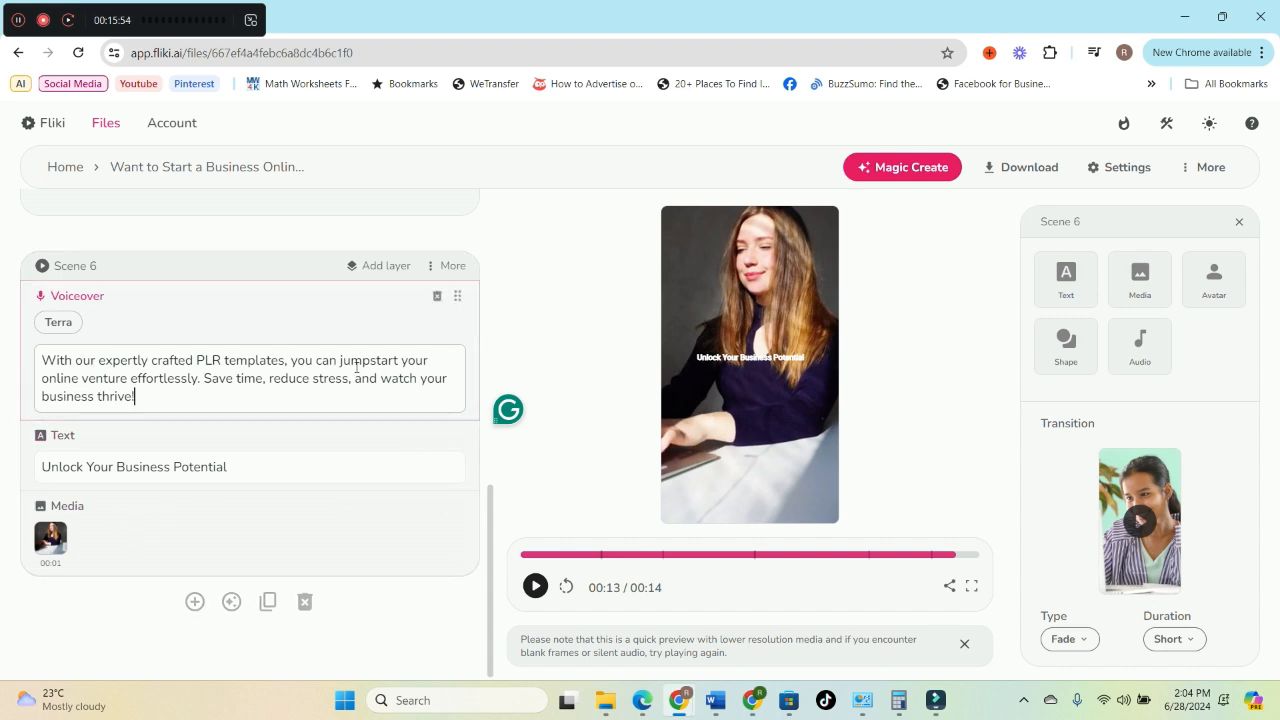
# Step: View the video's download resolution and format options, closing them without starting an export
pyautogui.scroll(5, 200, 455)
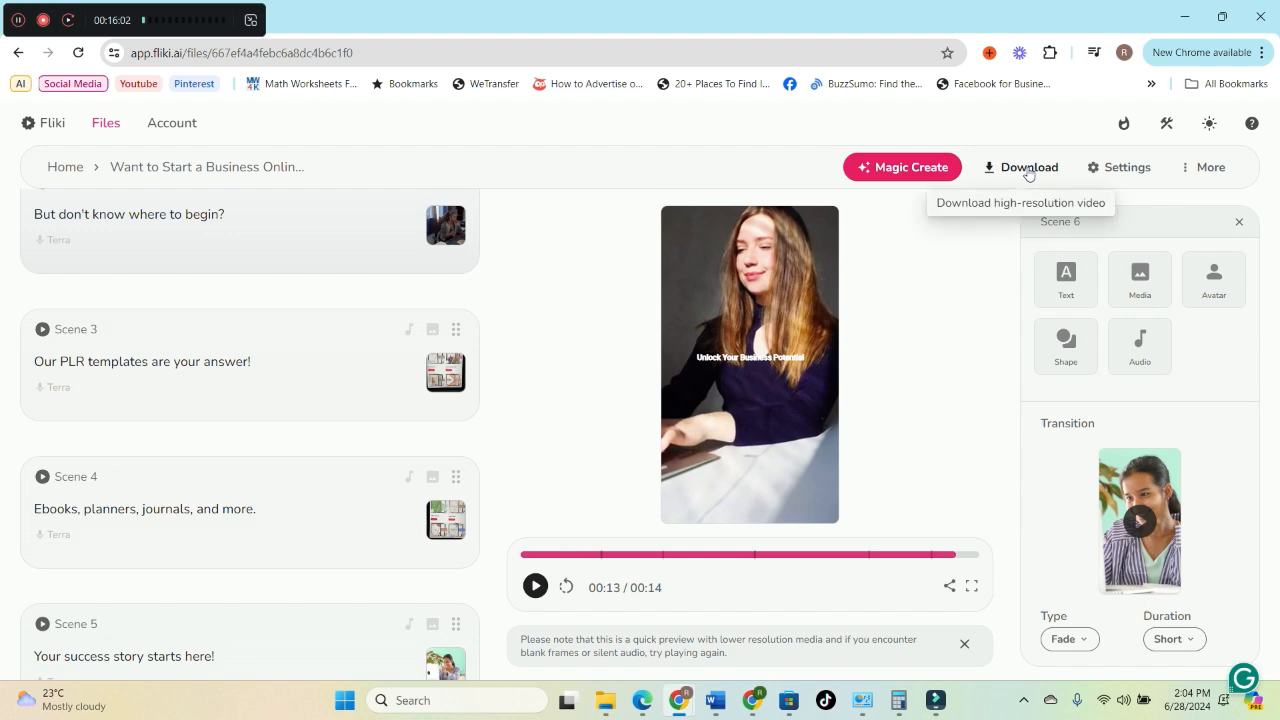
pyautogui.click(1031, 168)
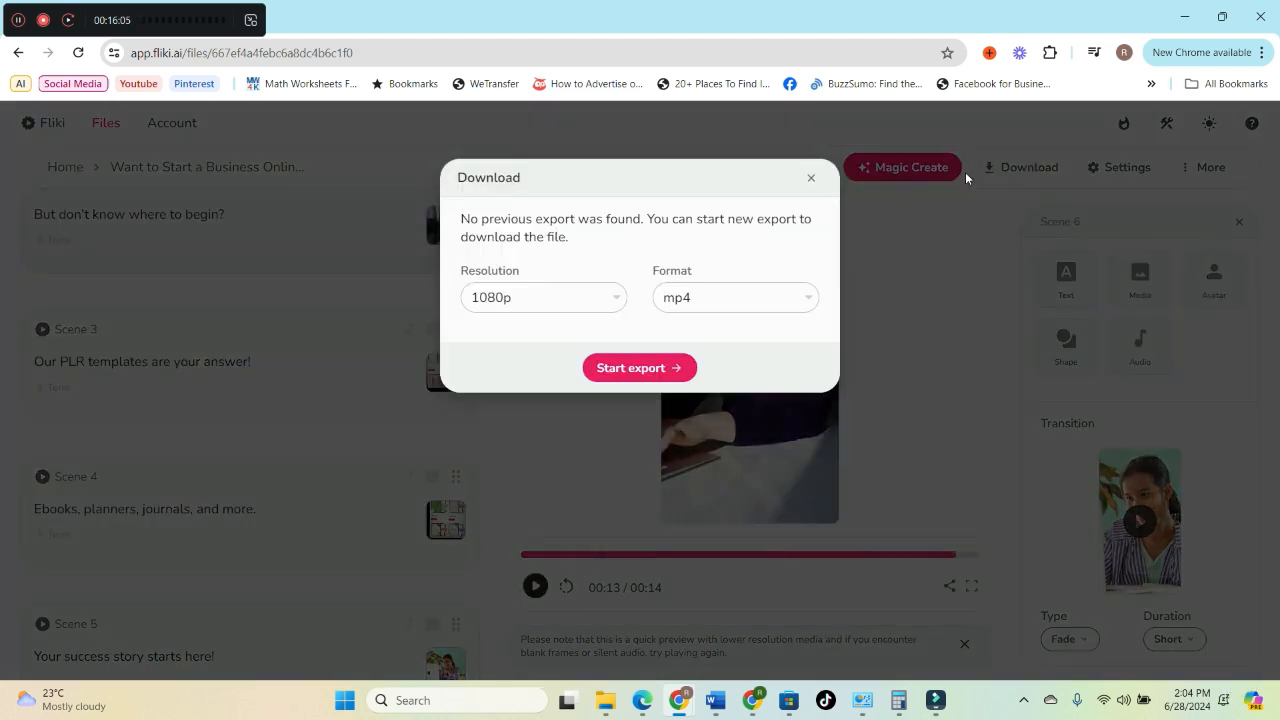
pyautogui.click(811, 178)
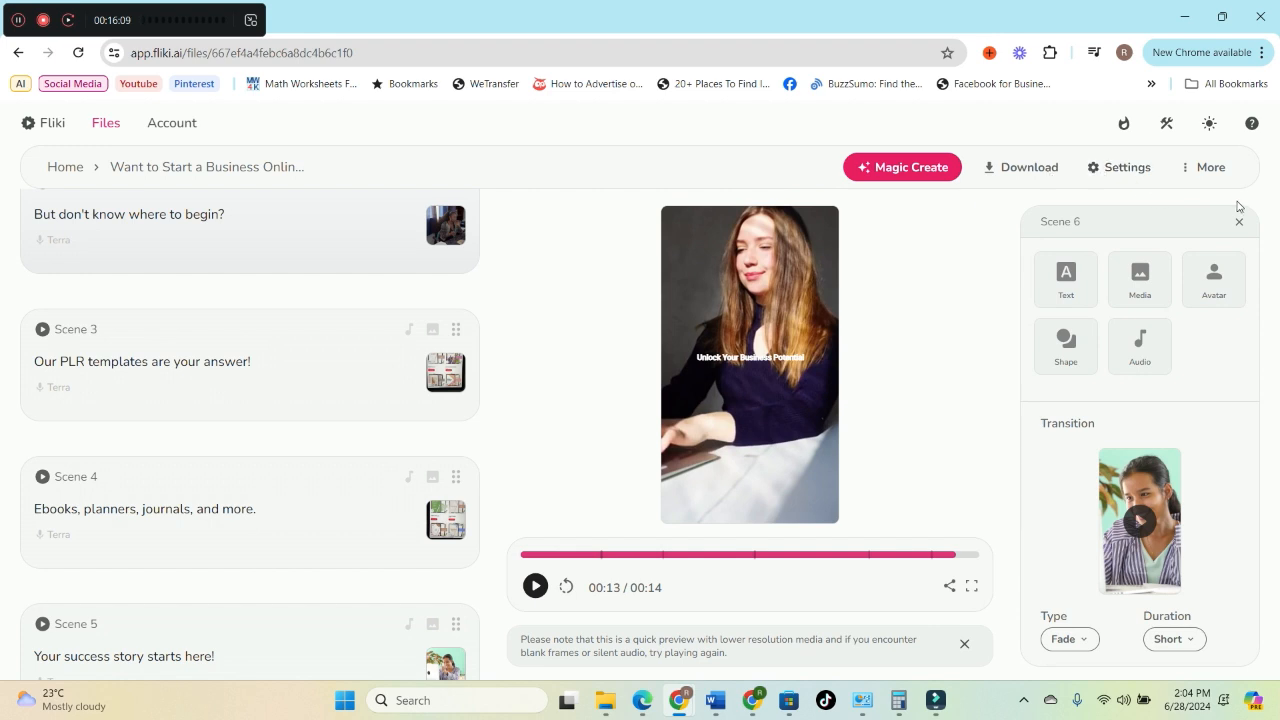
# Step: View the account's credit usage and open its voice cloning page
pyautogui.click(172, 123)
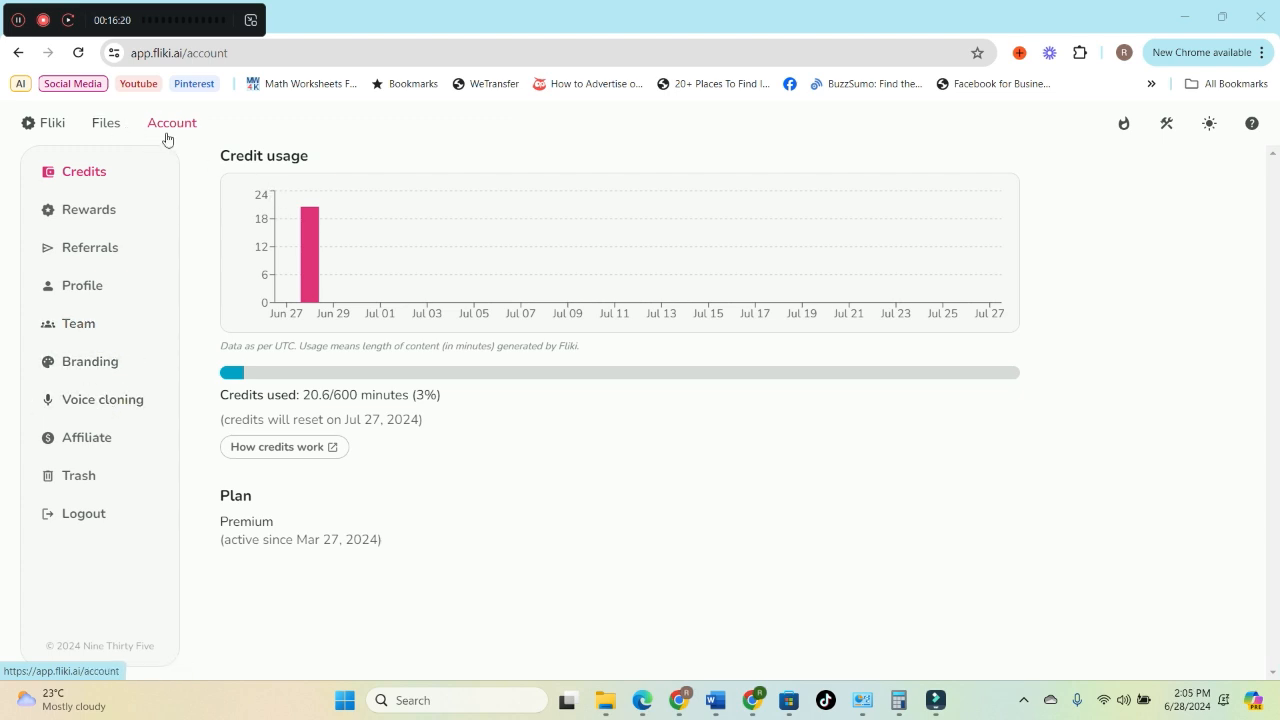
pyautogui.click(118, 401)
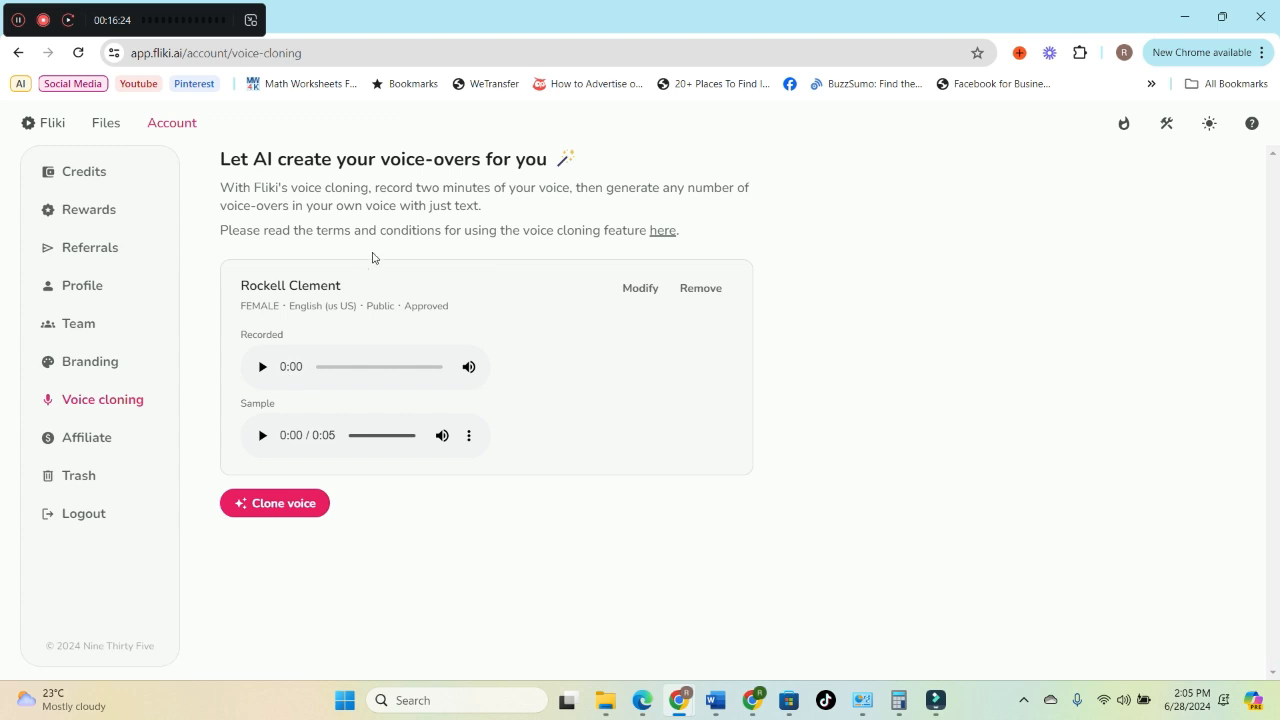